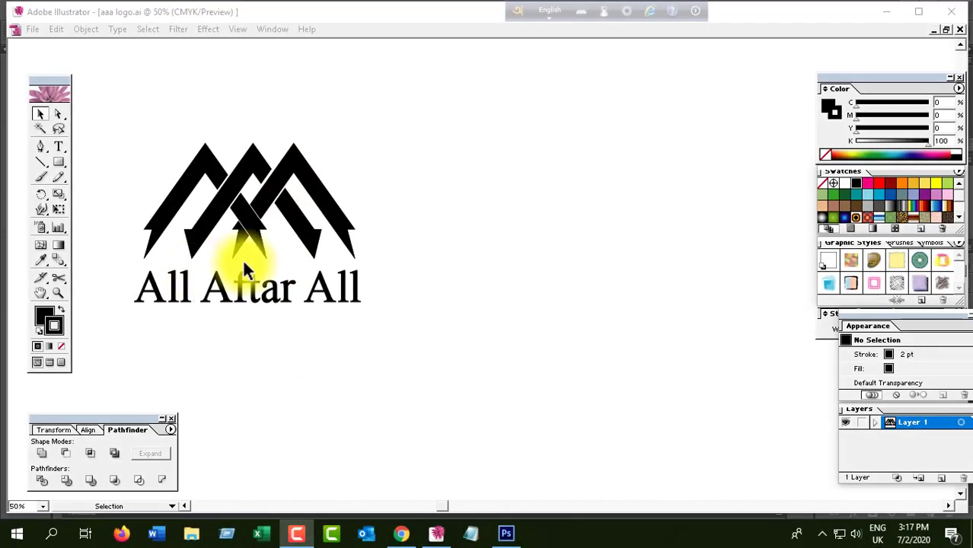
# Fill the logo's rightmost chevron and its matching small lower-left piece with red.
pyautogui.click(290, 247)
pyautogui.click(463, 268)
pyautogui.keyDown('ctrl'); pyautogui.keyDown('alt'); pyautogui.click(463, 272); pyautogui.keyUp('alt'); pyautogui.keyUp('ctrl')
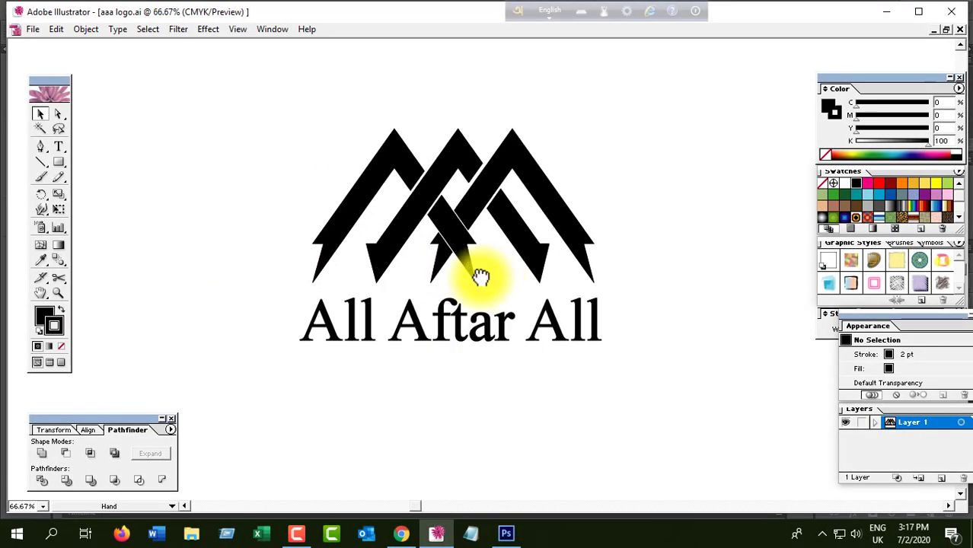
pyautogui.moveTo(488, 275); pyautogui.dragTo(322, 279)
pyautogui.click(359, 259)
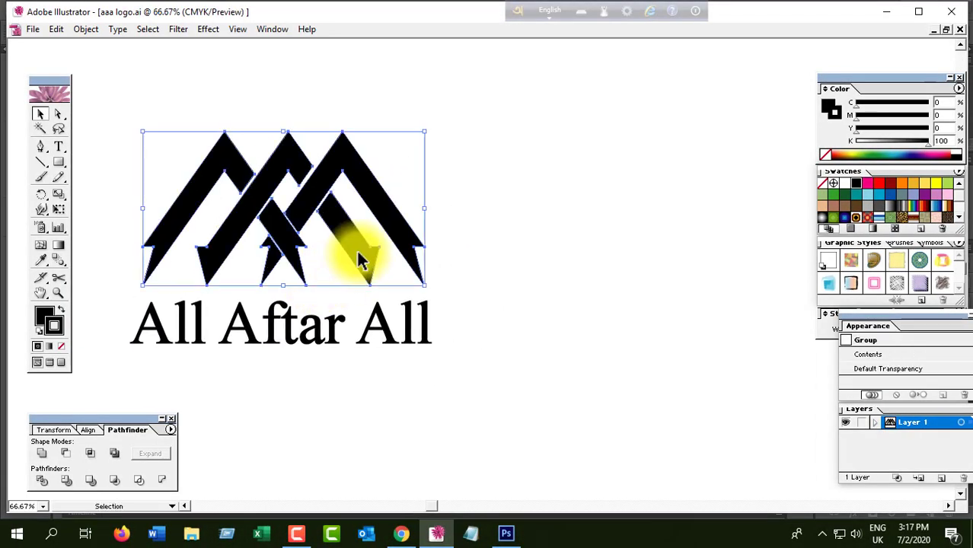
pyautogui.click(59, 116)
pyautogui.click(428, 191)
pyautogui.click(390, 195)
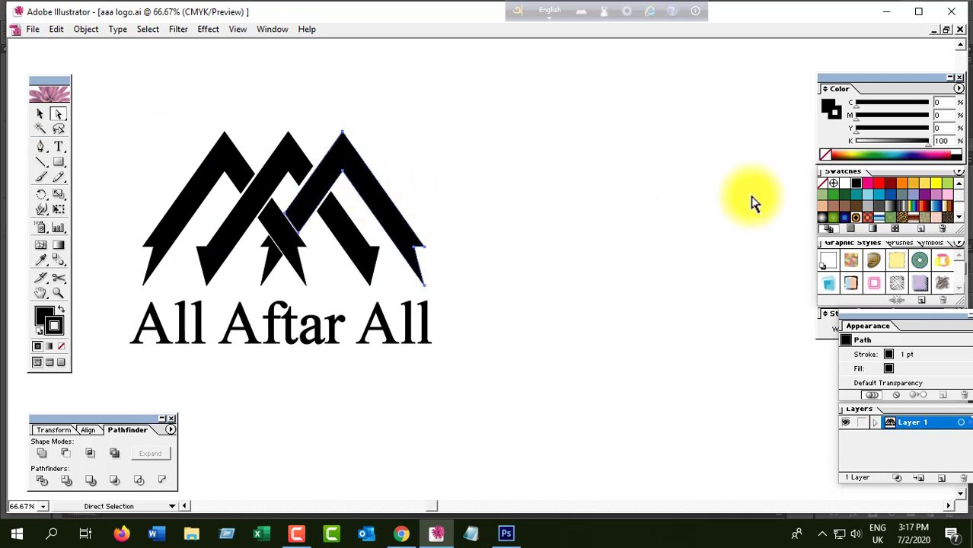
pyautogui.click(879, 183)
pyautogui.click(60, 346)
pyautogui.click(43, 322)
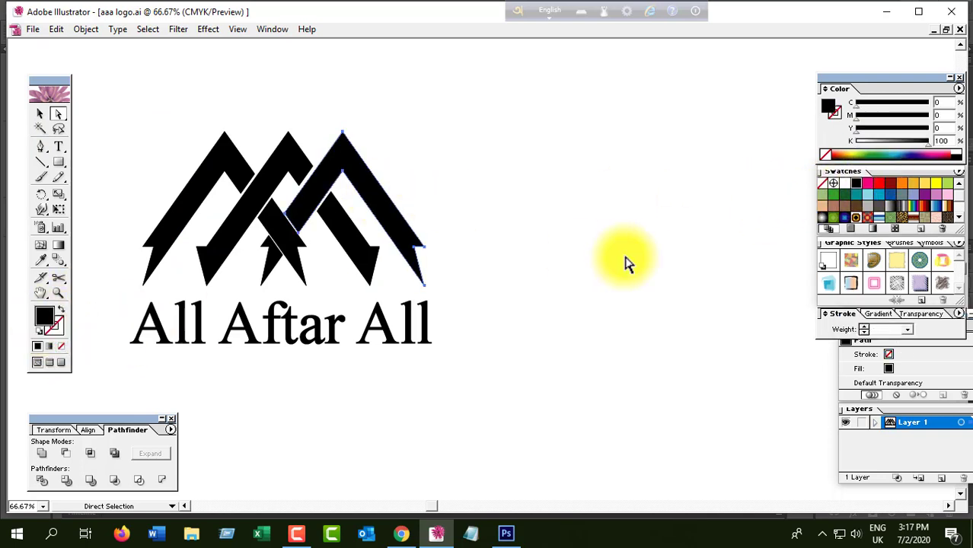
pyautogui.click(879, 184)
pyautogui.click(270, 266)
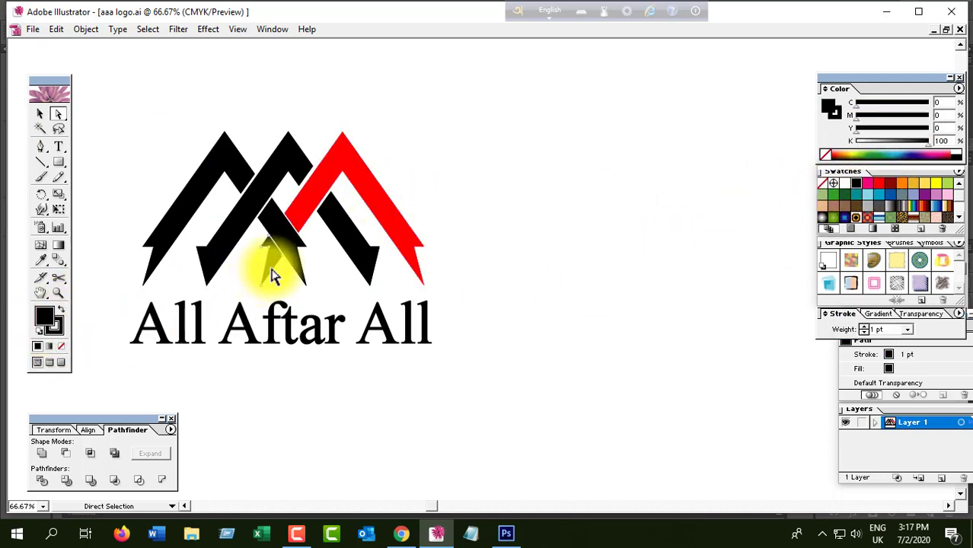
pyautogui.click(879, 185)
# Fill both pieces of the logo's middle chevron with green.
pyautogui.click(354, 266)
pyautogui.keyDown('shift'); pyautogui.click(239, 226); pyautogui.keyUp('shift')
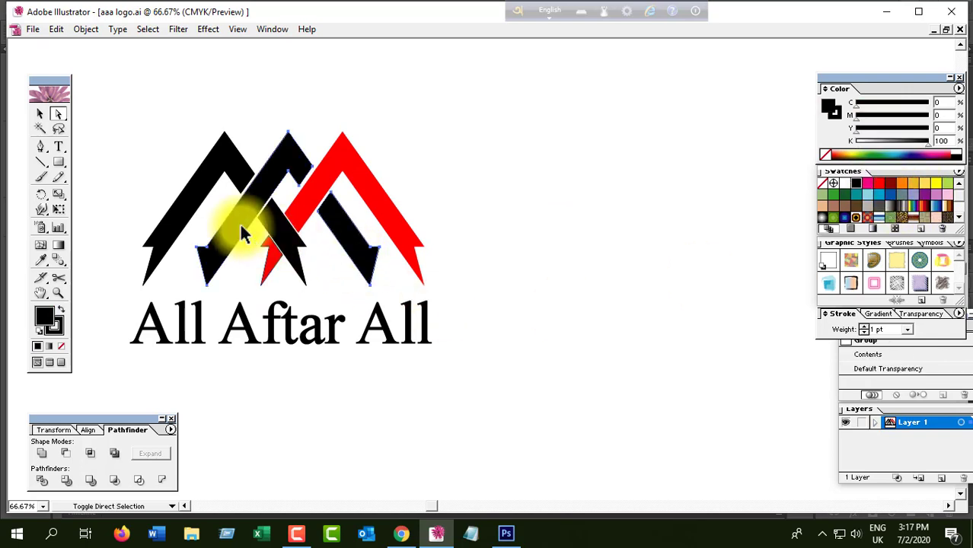
pyautogui.click(834, 195)
pyautogui.click(529, 252)
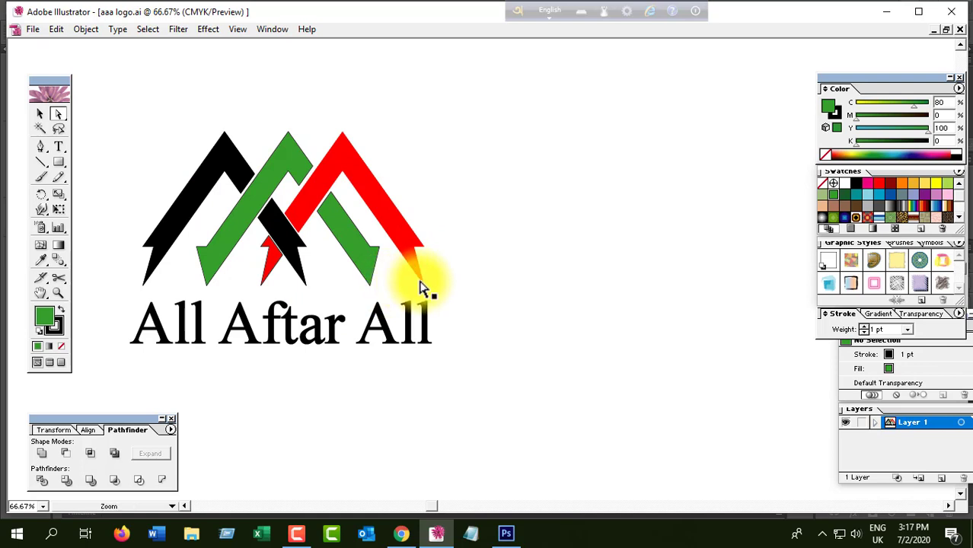
# Recolour all the chevron pieces of the logo mark black.
pyautogui.hotkey('ctrl', '-')
pyautogui.moveTo(240, 144); pyautogui.dragTo(500, 276)
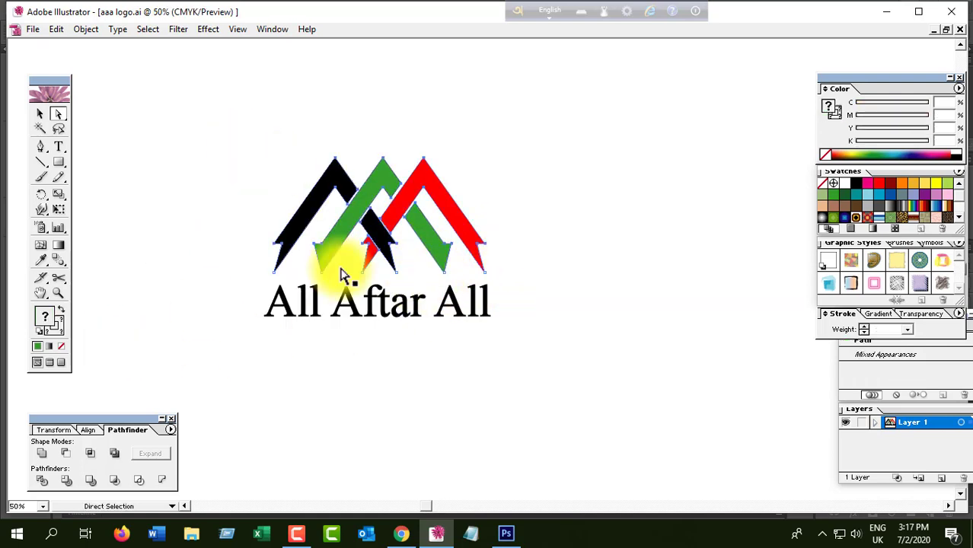
pyautogui.click(856, 184)
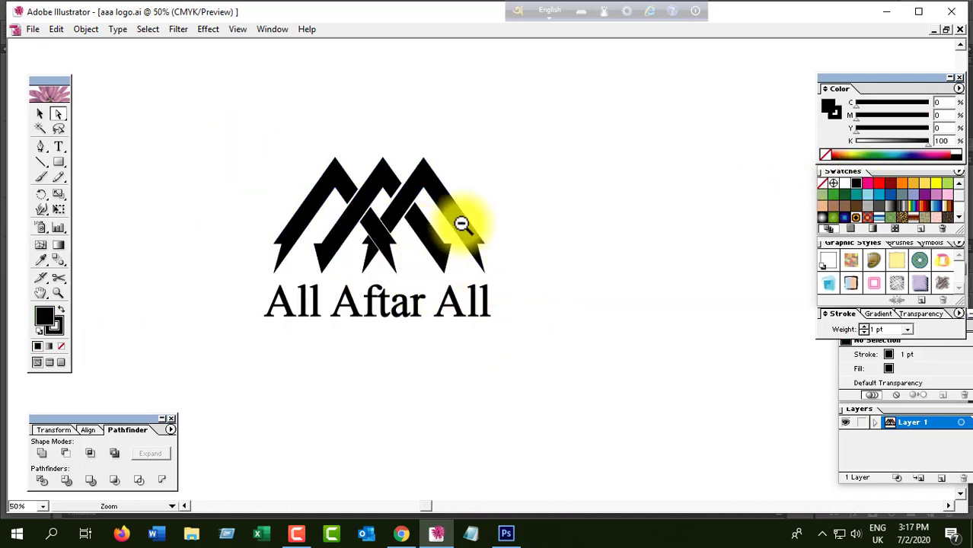
# Draw a square in the empty area beside the logo and remove its fill, leaving only the black outline.
pyautogui.keyDown('ctrl'); pyautogui.keyDown('alt'); pyautogui.click(461, 222); pyautogui.keyUp('alt'); pyautogui.keyUp('ctrl')
pyautogui.moveTo(489, 323); pyautogui.dragTo(370, 304)
pyautogui.keyDown('ctrl'); pyautogui.click(424, 302); pyautogui.keyUp('ctrl')
pyautogui.moveTo(487, 274); pyautogui.dragTo(420, 304)
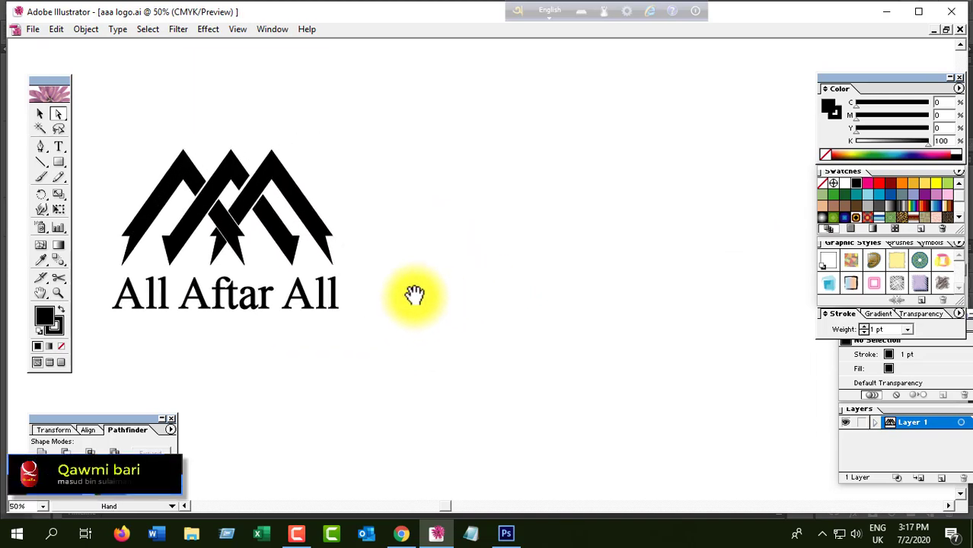
pyautogui.keyDown('ctrl'); pyautogui.click(413, 293); pyautogui.keyUp('ctrl')
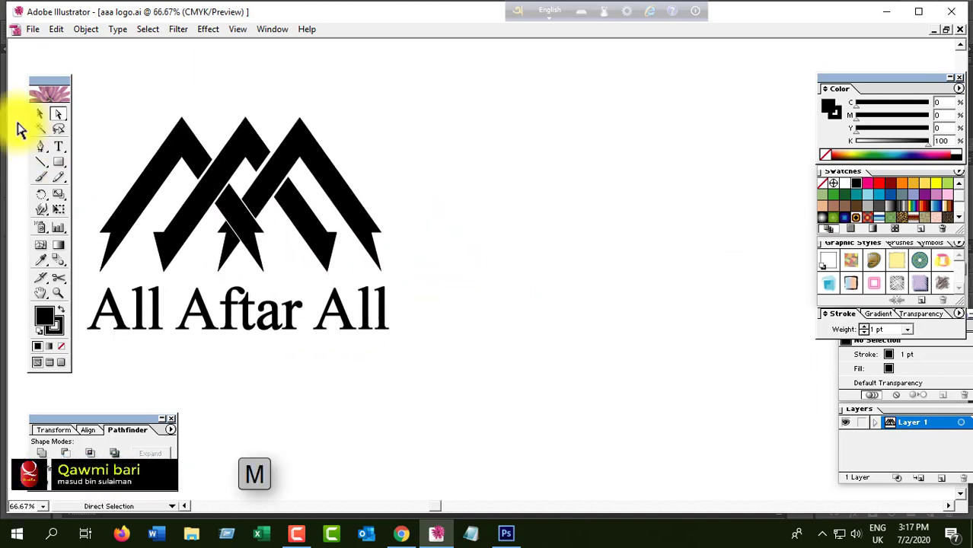
pyautogui.click(59, 163)
pyautogui.moveTo(492, 180); pyautogui.dragTo(631, 317)
pyautogui.click(58, 116)
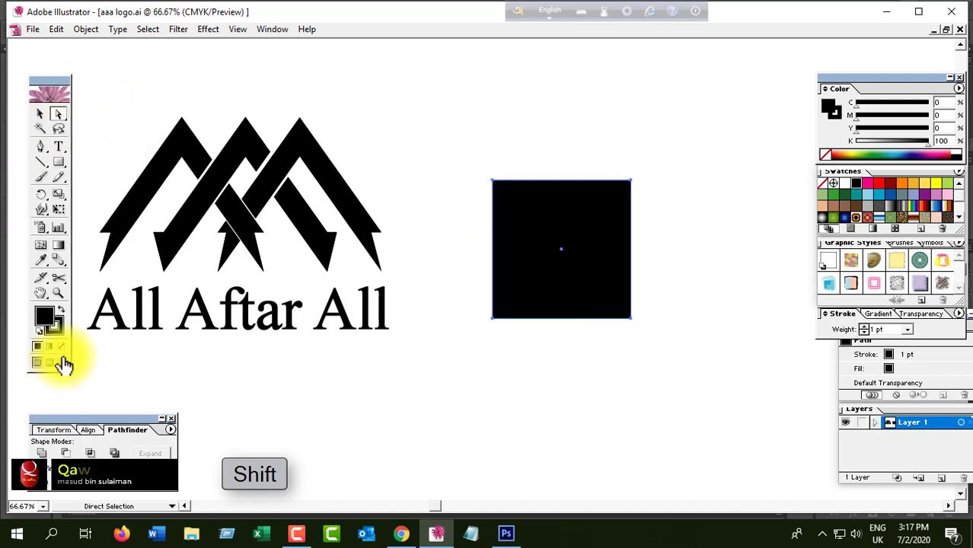
pyautogui.click(62, 347)
# Delete the square's lower-right corner and rotate the remaining open path 45 degrees so it forms an upward-pointing chevron.
pyautogui.moveTo(676, 350); pyautogui.dragTo(603, 301)
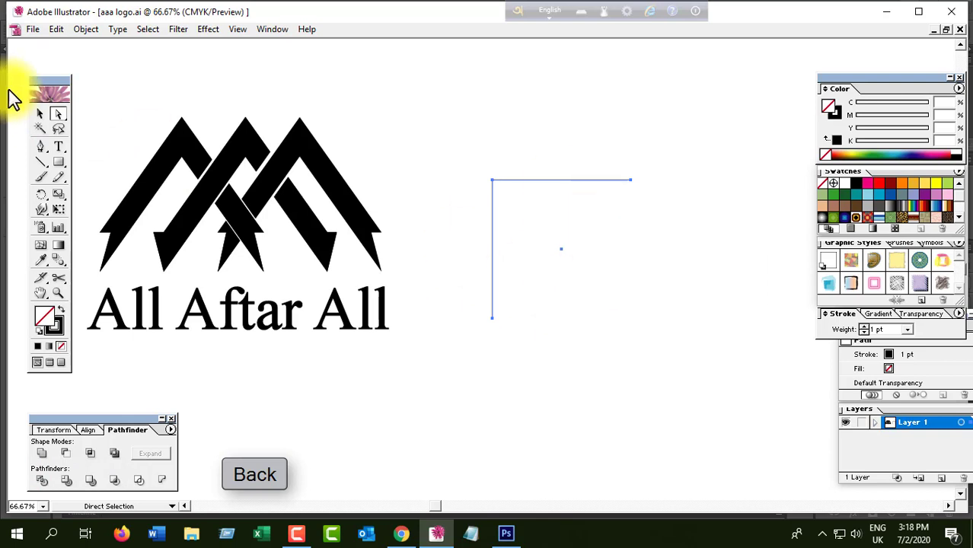
pyautogui.click(36, 118)
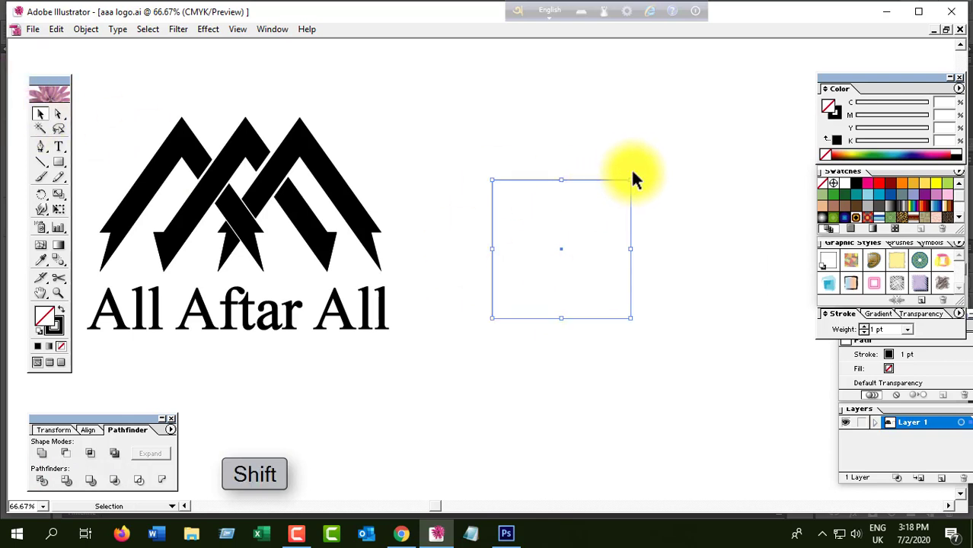
pyautogui.moveTo(637, 182); pyautogui.dragTo(653, 235)
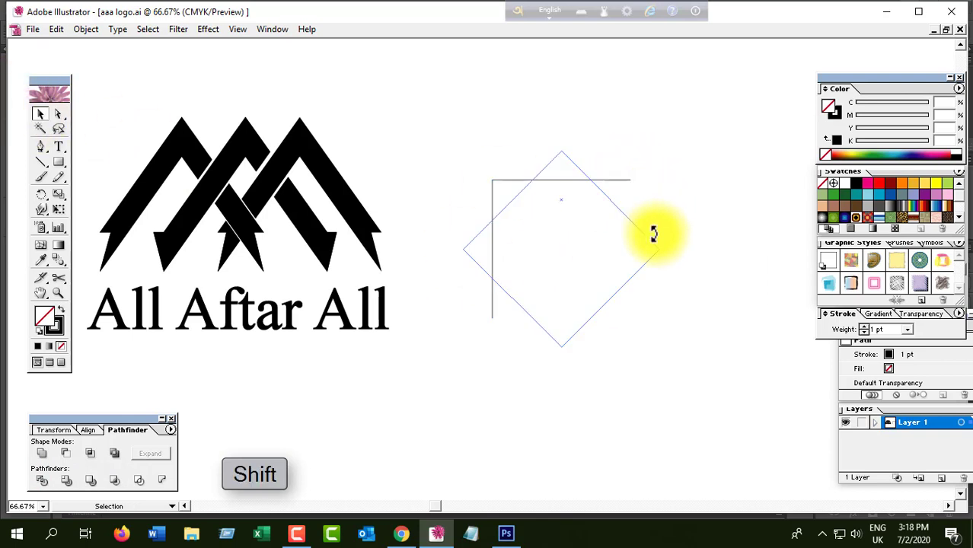
pyautogui.click(641, 337)
# Narrow the chevron symmetrically by nudging its right end point and its left end point inward.
pyautogui.click(60, 117)
pyautogui.moveTo(667, 295); pyautogui.dragTo(639, 232)
pyautogui.press('Left')
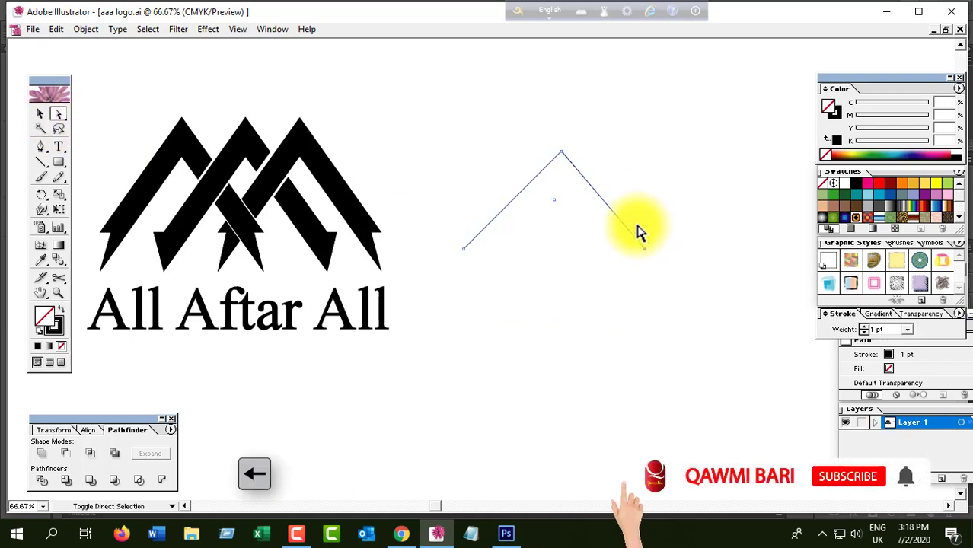
pyautogui.press('Left')
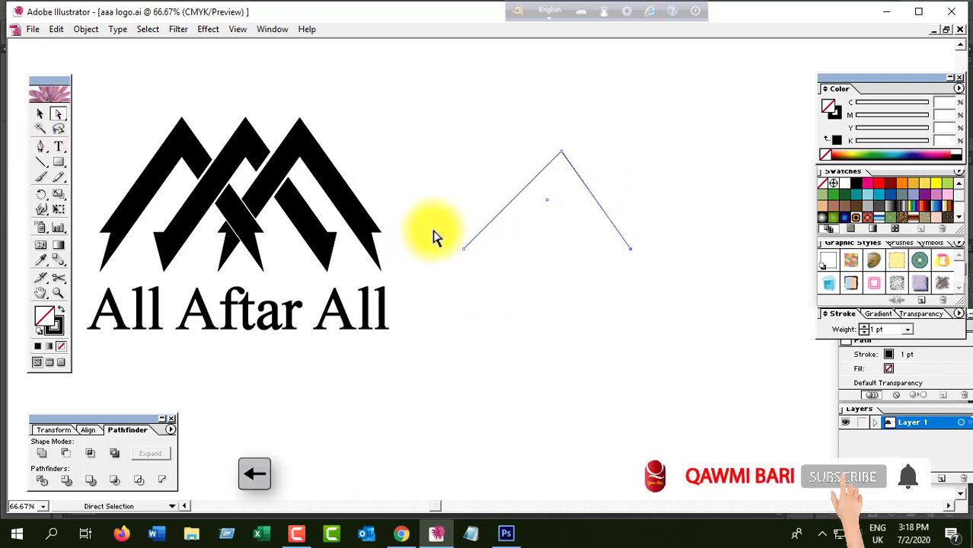
pyautogui.press('Right')
pyautogui.press('Right')
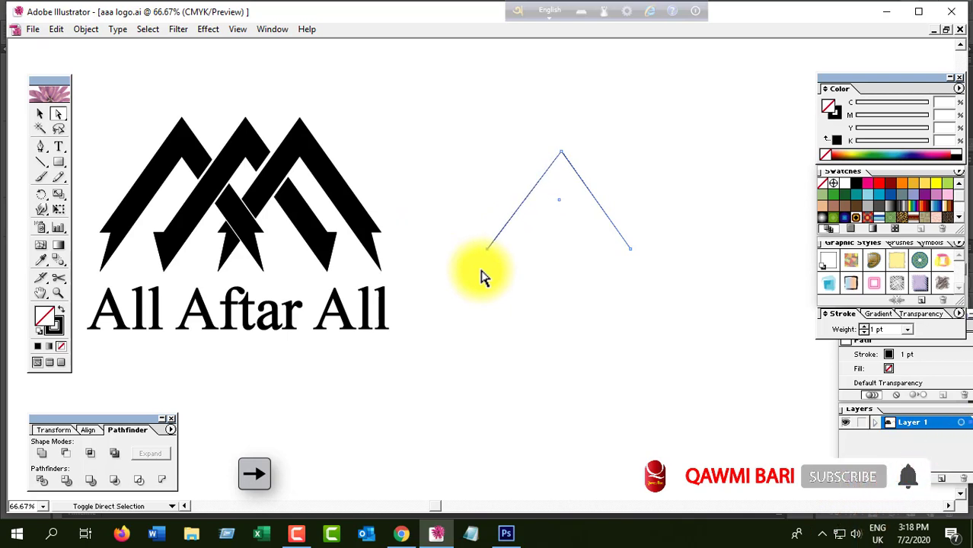
# Duplicate the chevron straight down below the original and scale both outlines up together from their centre.
pyautogui.click(40, 114)
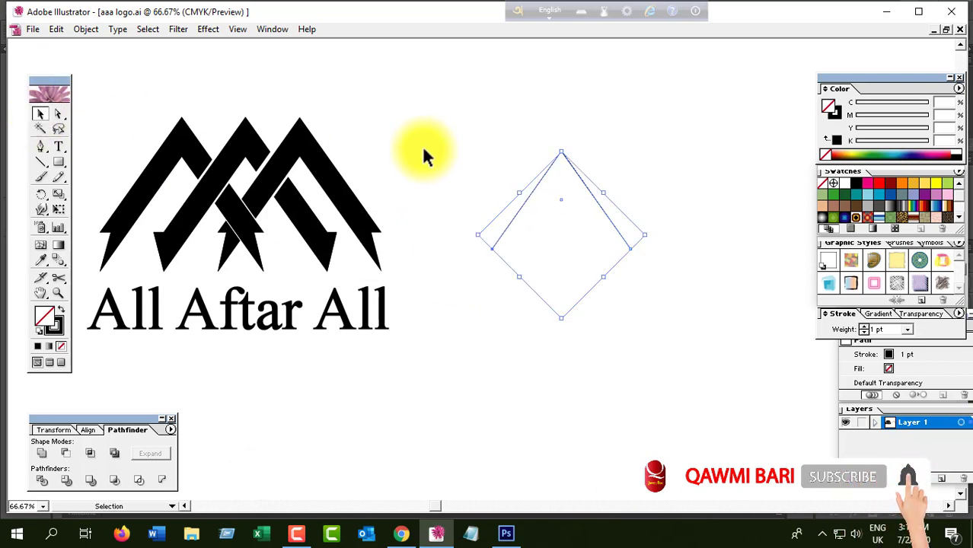
pyautogui.moveTo(534, 192); pyautogui.dragTo(539, 233)
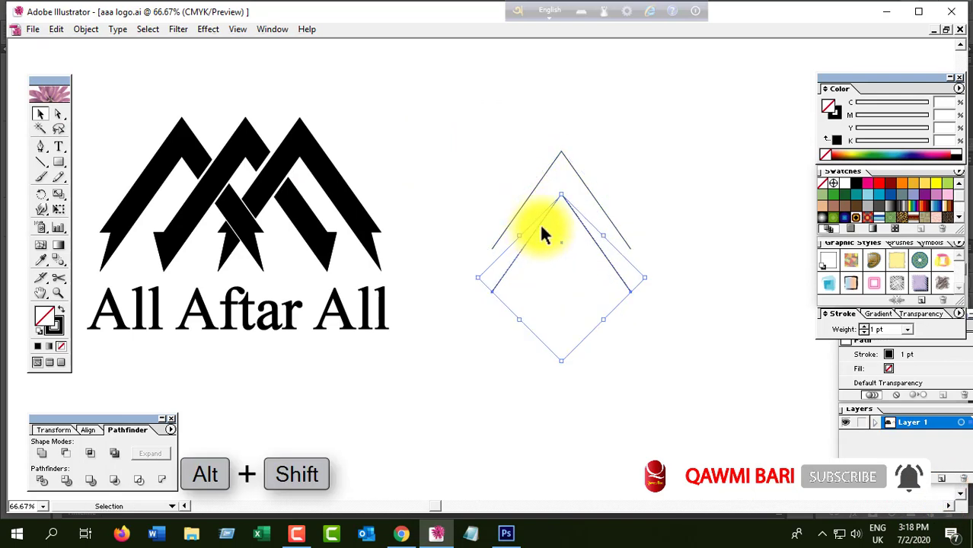
pyautogui.moveTo(512, 154); pyautogui.dragTo(634, 298)
pyautogui.moveTo(666, 265); pyautogui.dragTo(719, 282)
pyautogui.click(695, 391)
pyautogui.press('z')
pyautogui.keyDown('ctrl'); pyautogui.keyDown('alt'); pyautogui.click(591, 218); pyautogui.keyUp('alt'); pyautogui.keyUp('ctrl')
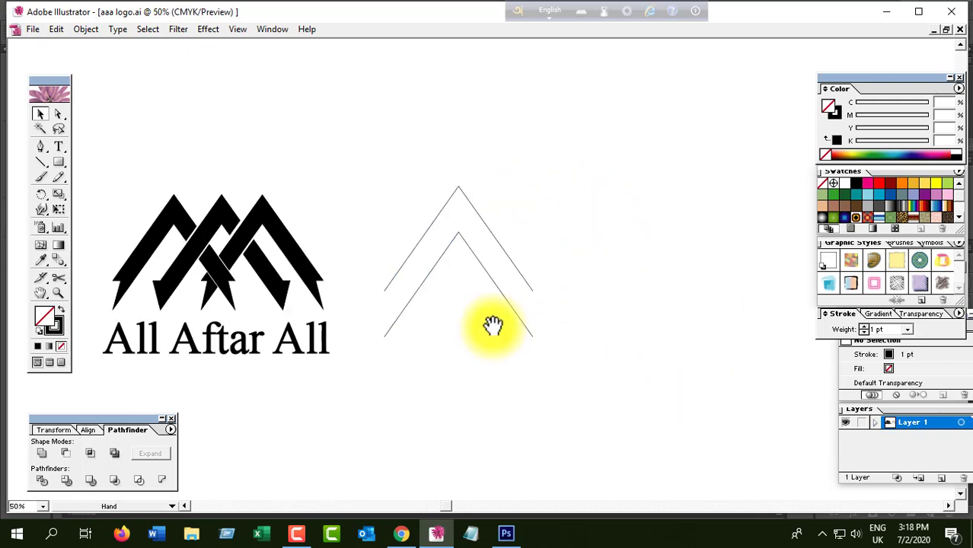
pyautogui.moveTo(571, 299); pyautogui.dragTo(561, 299)
pyautogui.moveTo(493, 286); pyautogui.dragTo(490, 273)
pyautogui.click(566, 264)
pyautogui.moveTo(440, 236); pyautogui.dragTo(500, 281)
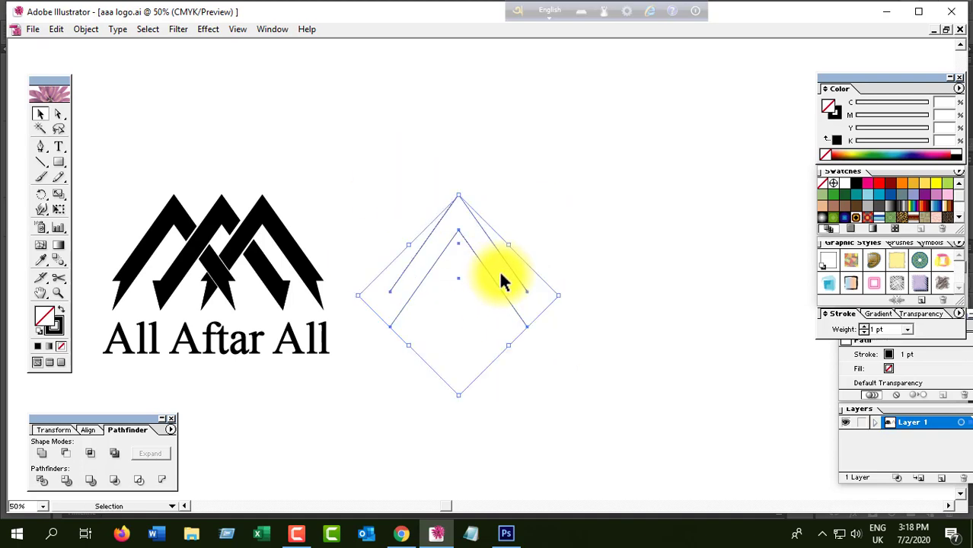
pyautogui.hotkey('alt', 'shift')
pyautogui.moveTo(472, 249); pyautogui.dragTo(541, 261)
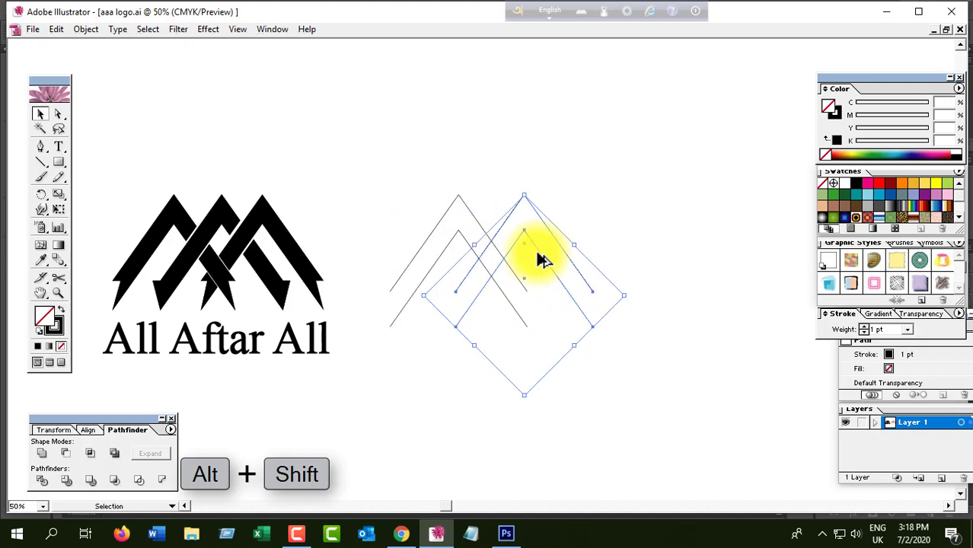
pyautogui.hotkey('ctrl', 'd')
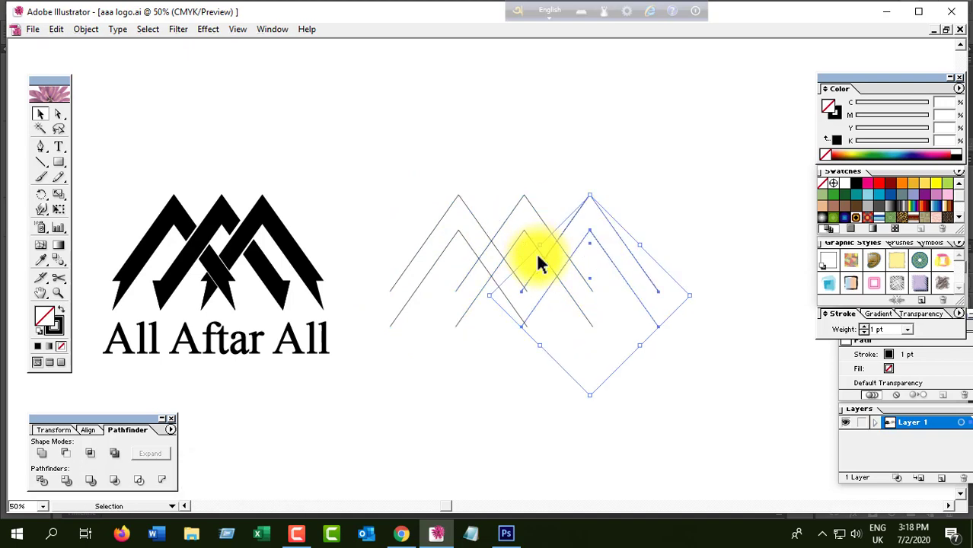
pyautogui.click(345, 236)
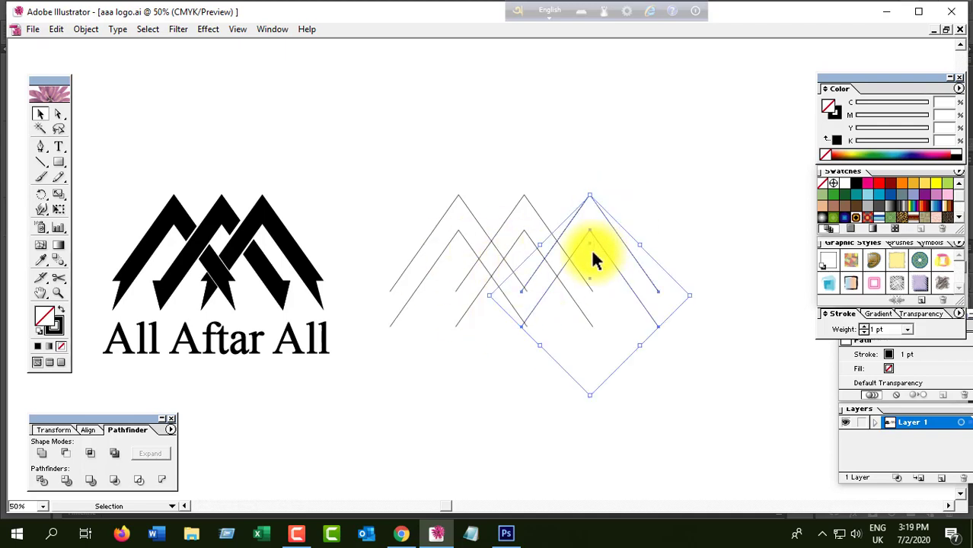
pyautogui.press('Delete')
pyautogui.moveTo(544, 264); pyautogui.dragTo(539, 265)
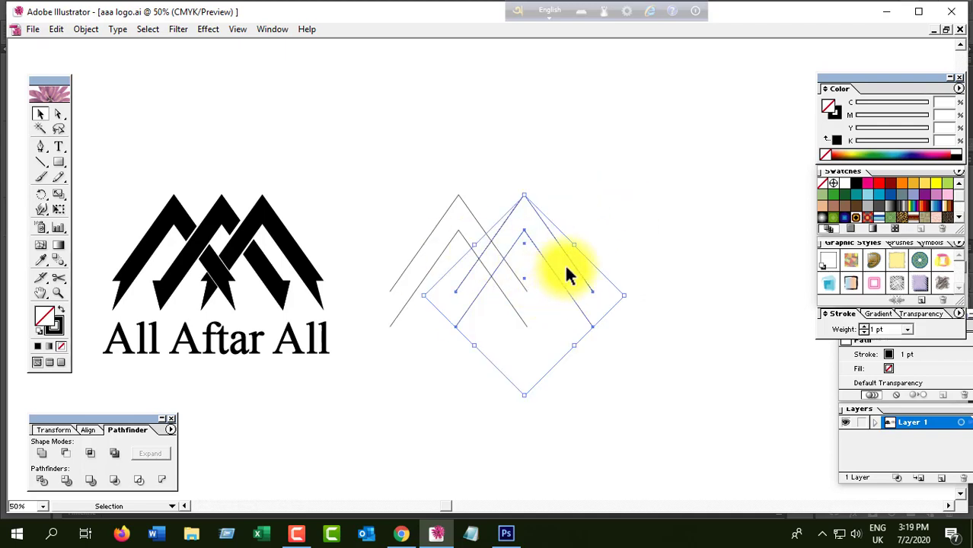
pyautogui.press('Delete')
# Scale the pair of chevron outlines up slightly from its centre.
pyautogui.click(448, 228)
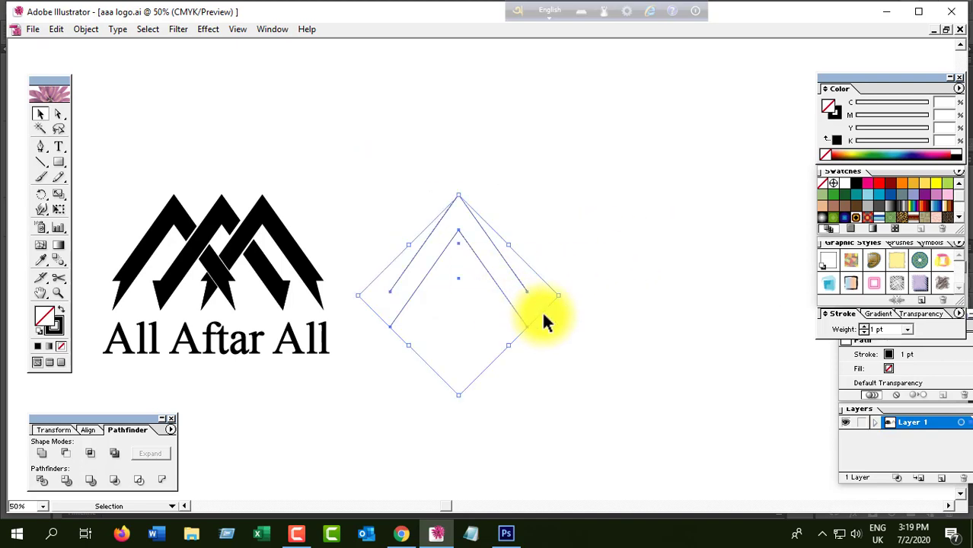
pyautogui.moveTo(560, 293)
pyautogui.mouseDown()
pyautogui.moveTo(583, 304)
pyautogui.moveTo(574, 295)
pyautogui.mouseUp()
pyautogui.click(571, 371)
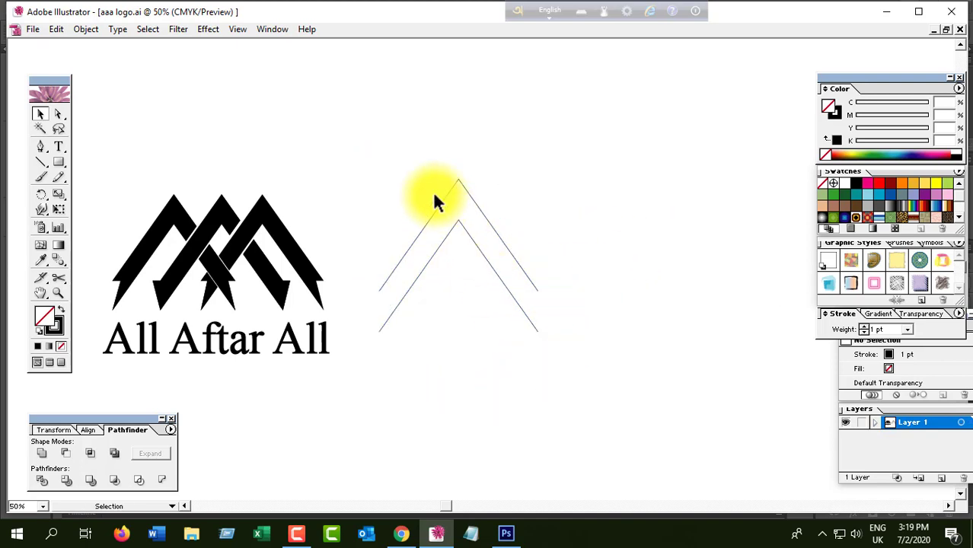
# Copy the chevron pair horizontally to the right so it overlaps the original, and repeat the copy once at equal spacing.
pyautogui.click(480, 244)
pyautogui.moveTo(483, 257); pyautogui.dragTo(542, 265)
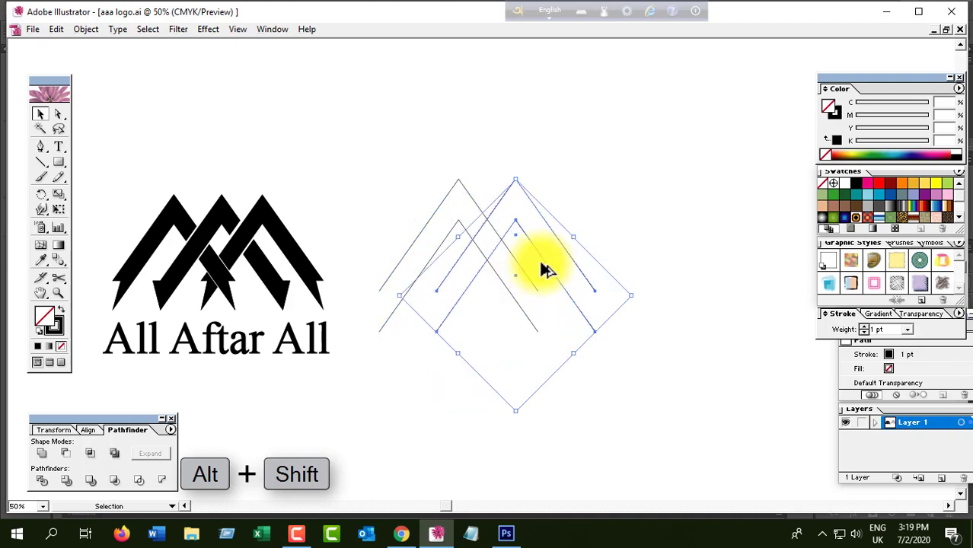
pyautogui.hotkey('ctrl', 'd')
pyautogui.click(491, 395)
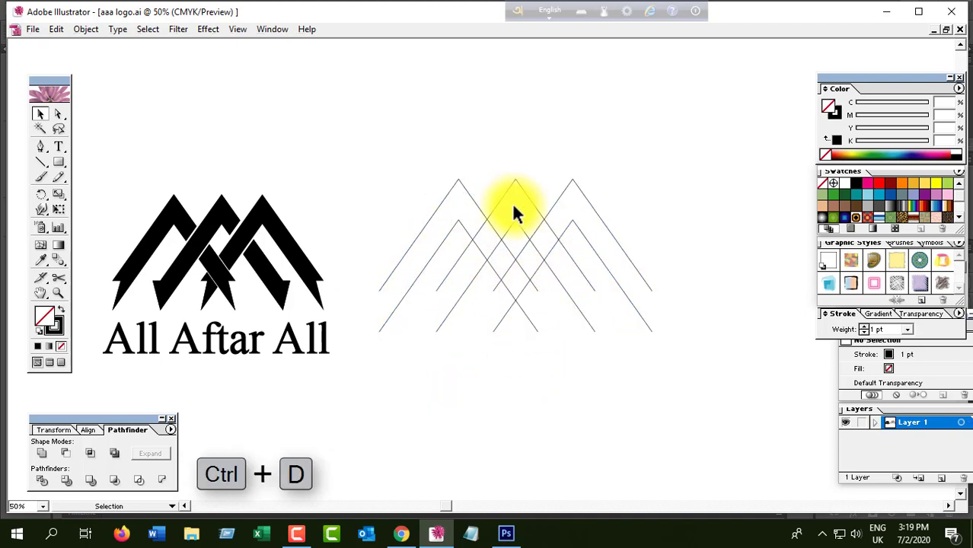
# Compare the three overlapping chevron outlines with the finished black logo.
pyautogui.keyDown('ctrl'); pyautogui.click(555, 288); pyautogui.keyUp('ctrl')
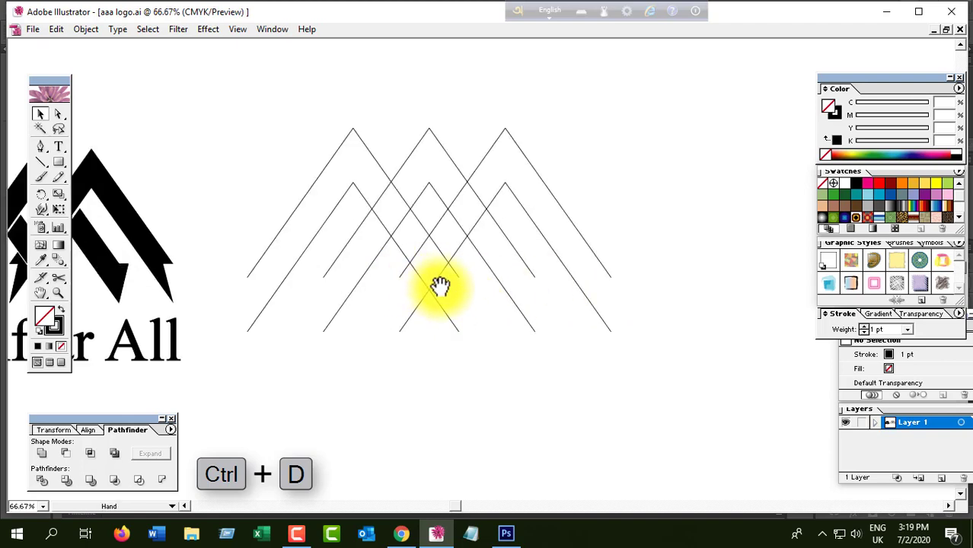
pyautogui.moveTo(438, 282); pyautogui.dragTo(593, 285)
pyautogui.moveTo(97, 321); pyautogui.dragTo(169, 321)
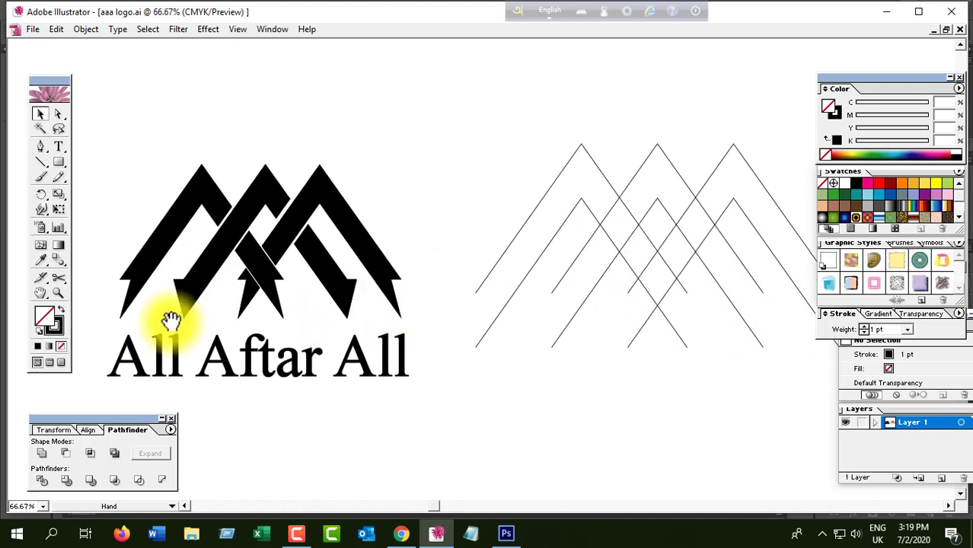
pyautogui.moveTo(680, 304); pyautogui.dragTo(573, 282)
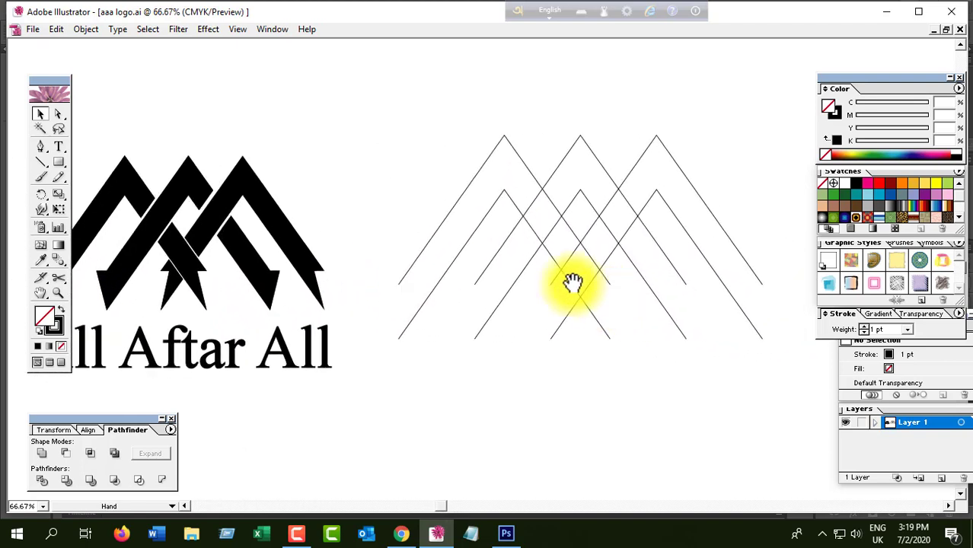
pyautogui.keyDown('ctrl'); pyautogui.keyDown('alt'); pyautogui.click(482, 312); pyautogui.keyUp('alt'); pyautogui.keyUp('ctrl')
pyautogui.press('space')
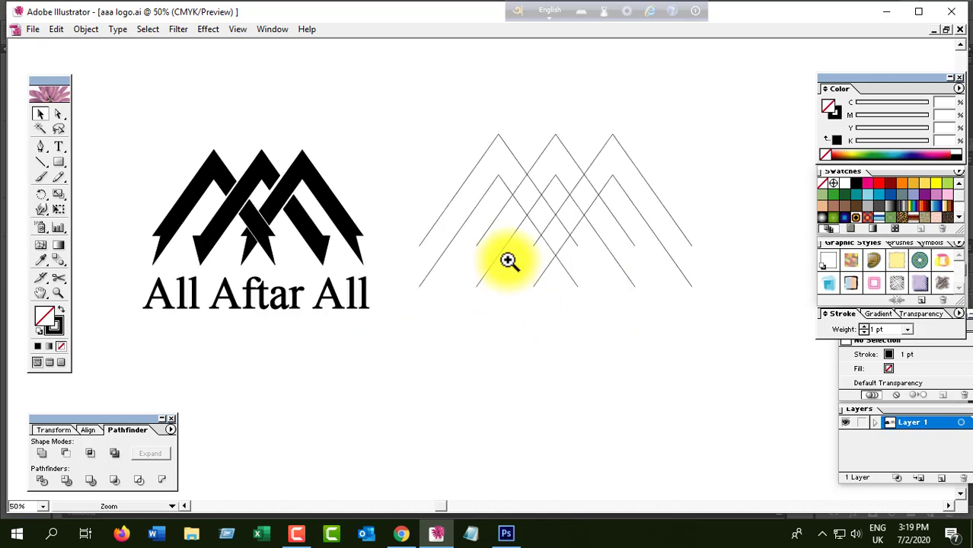
pyautogui.keyDown('ctrl'); pyautogui.click(508, 259); pyautogui.keyUp('ctrl')
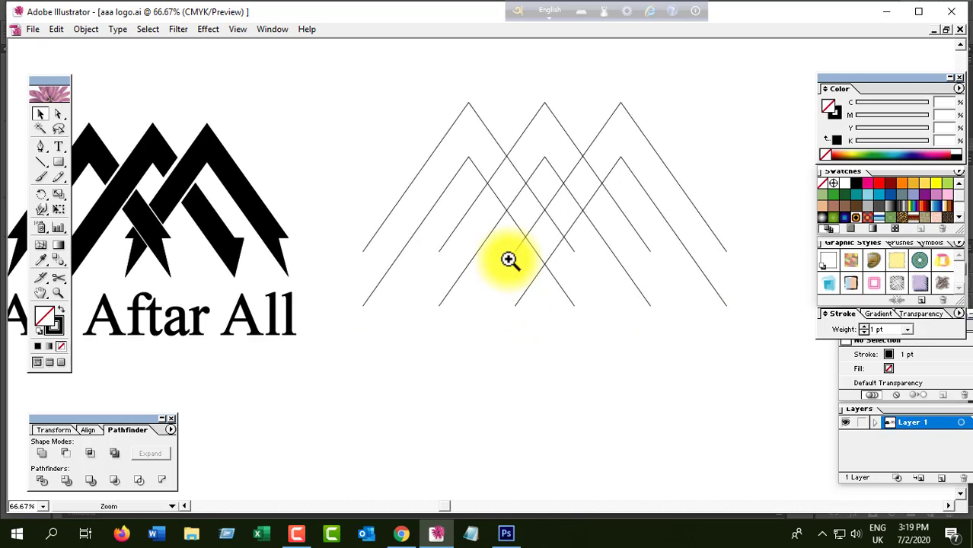
# Join the left ends of the left chevron's two outlines with the Pen tool, forming a notched foot that steps inward.
pyautogui.click(18, 507)
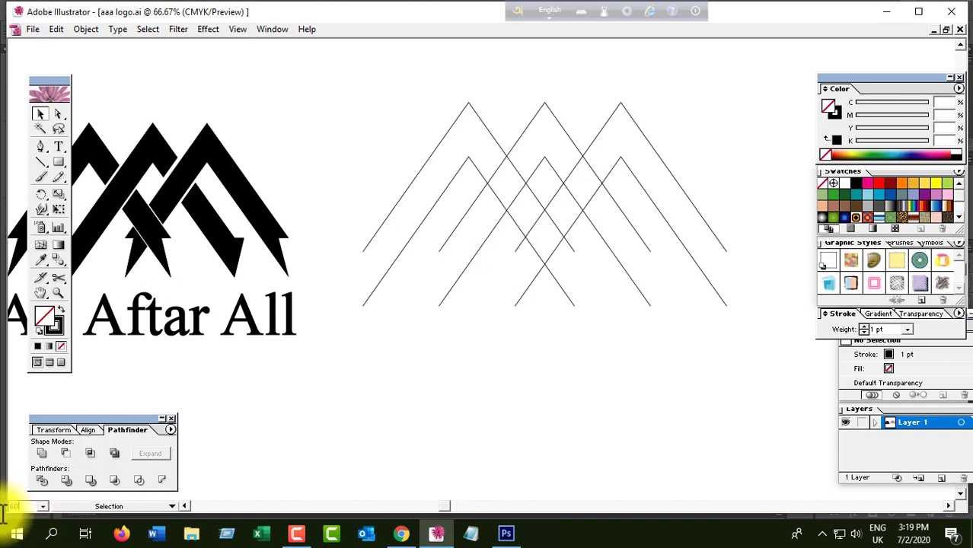
pyautogui.write('60')
pyautogui.press('Return')
pyautogui.press('p')
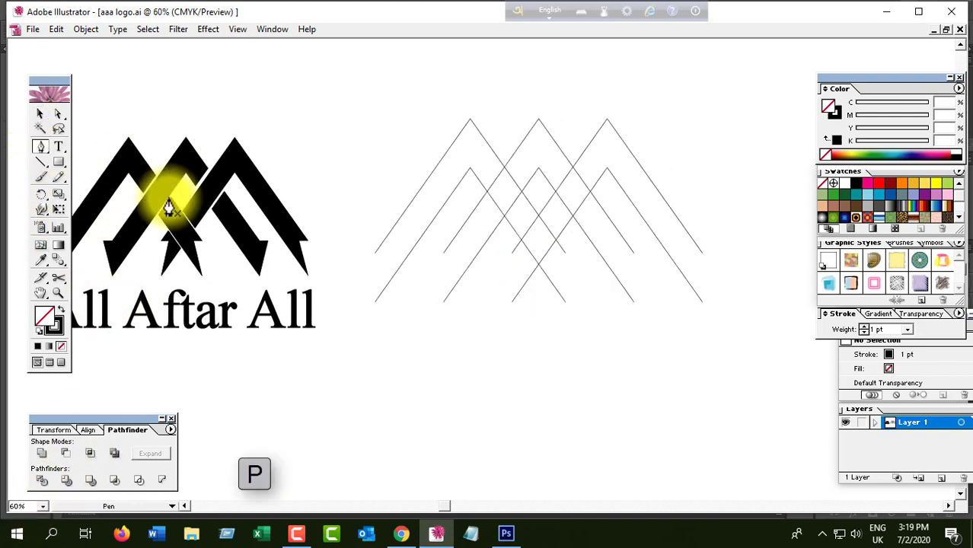
pyautogui.keyDown('ctrl'); pyautogui.click(418, 259); pyautogui.keyUp('ctrl')
pyautogui.moveTo(491, 302); pyautogui.dragTo(378, 309)
pyautogui.keyDown('ctrl'); pyautogui.click(382, 299); pyautogui.keyUp('ctrl')
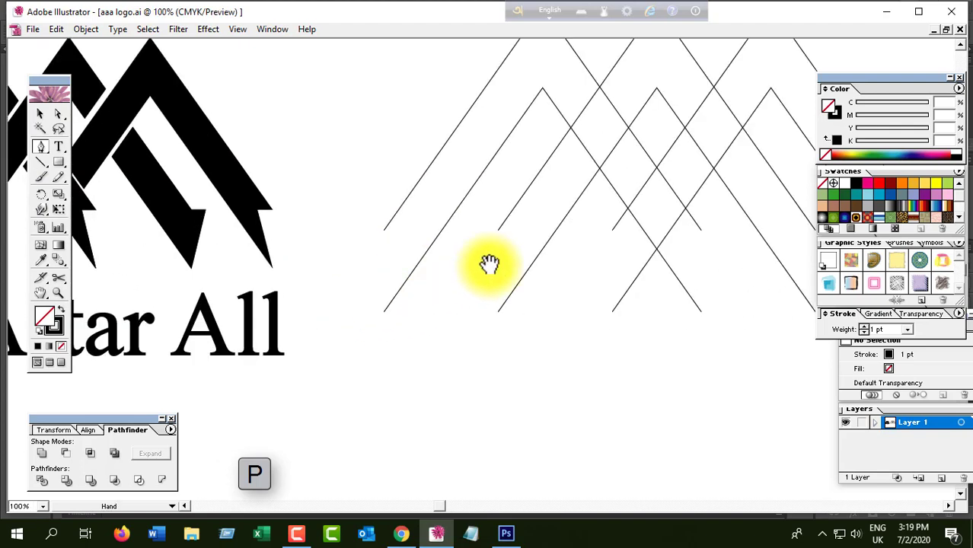
pyautogui.moveTo(489, 263); pyautogui.dragTo(358, 329)
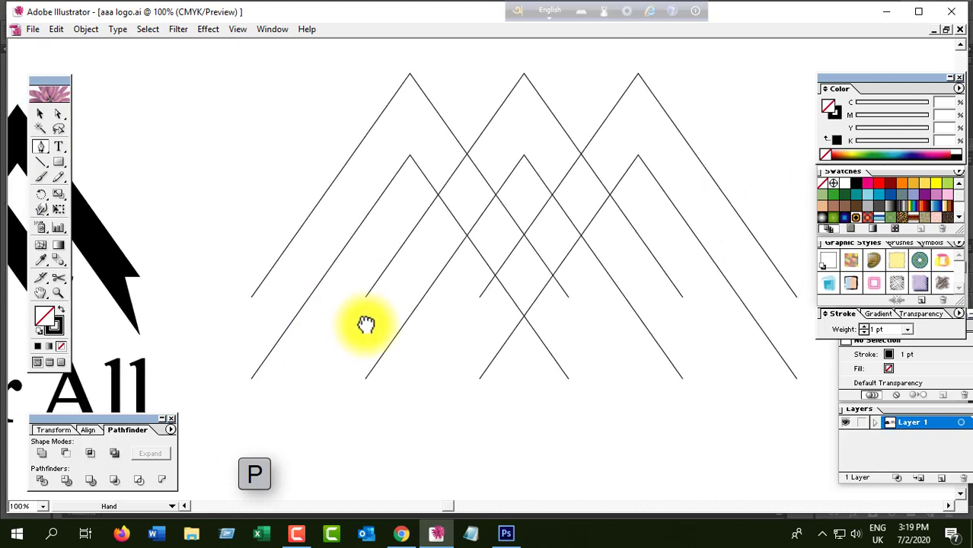
pyautogui.click(251, 298)
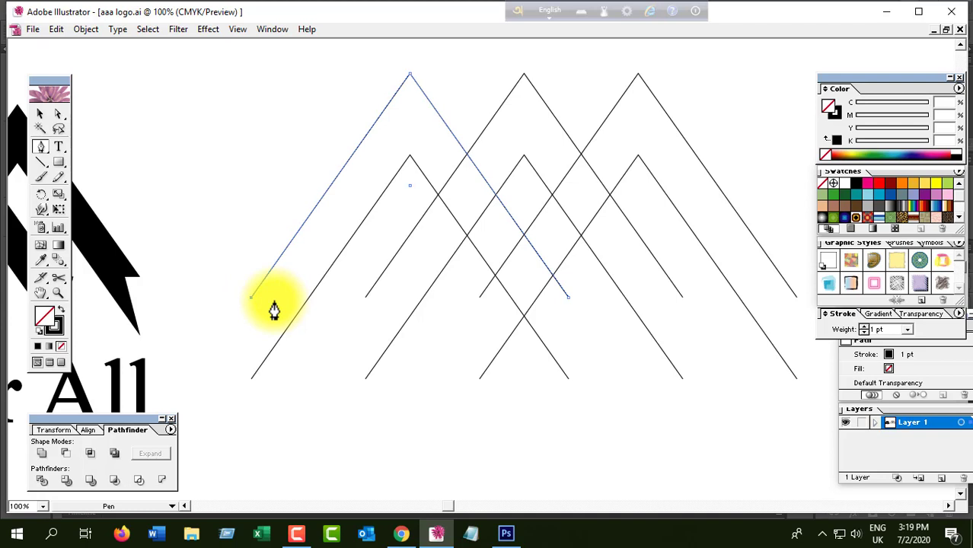
pyautogui.click(274, 298)
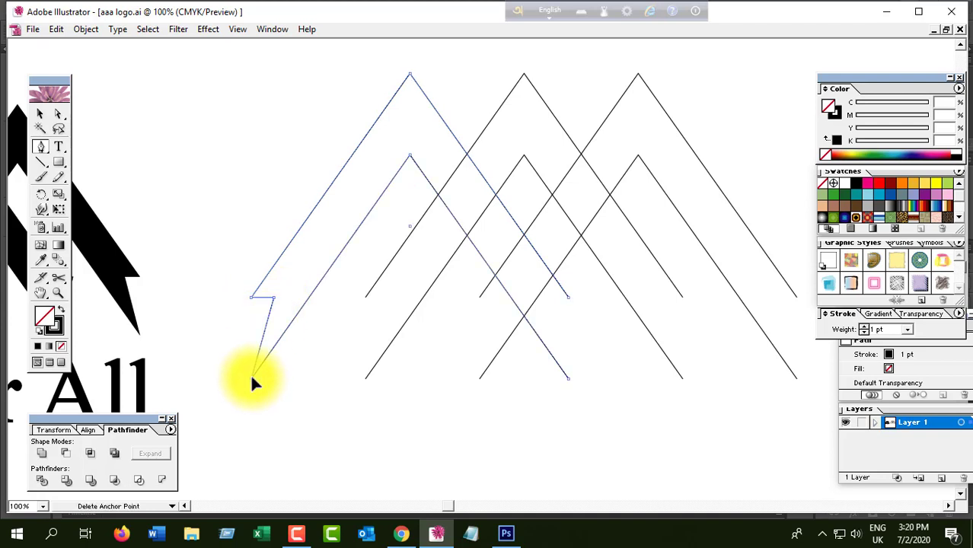
pyautogui.click(39, 114)
pyautogui.click(387, 308)
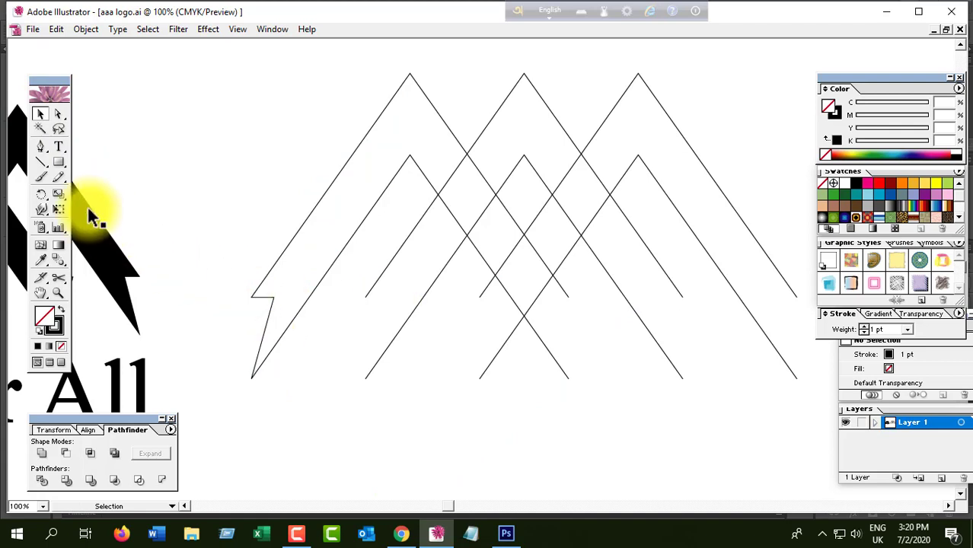
# Join the left ends of the middle chevron's outlines with a foot that steps outward before angling down to the inner line's end.
pyautogui.click(42, 149)
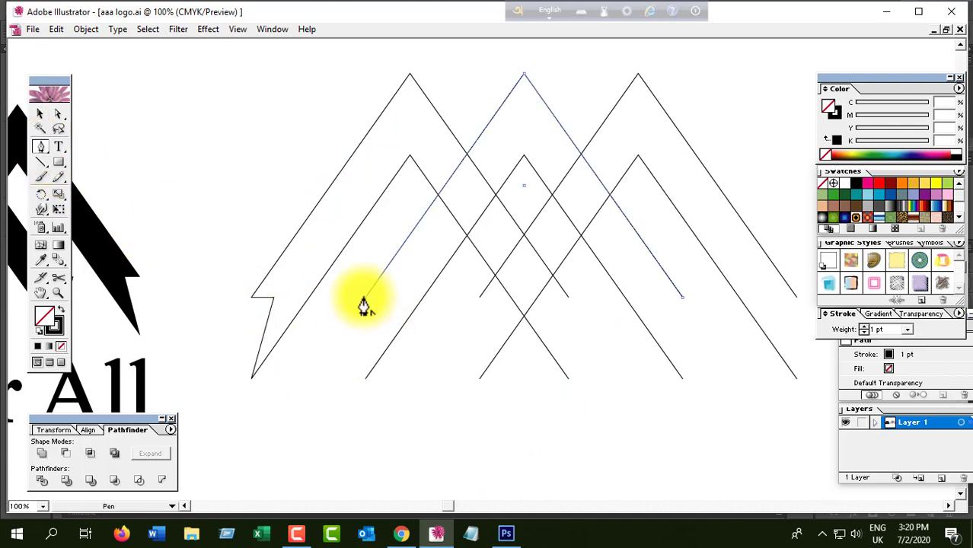
pyautogui.click(348, 298)
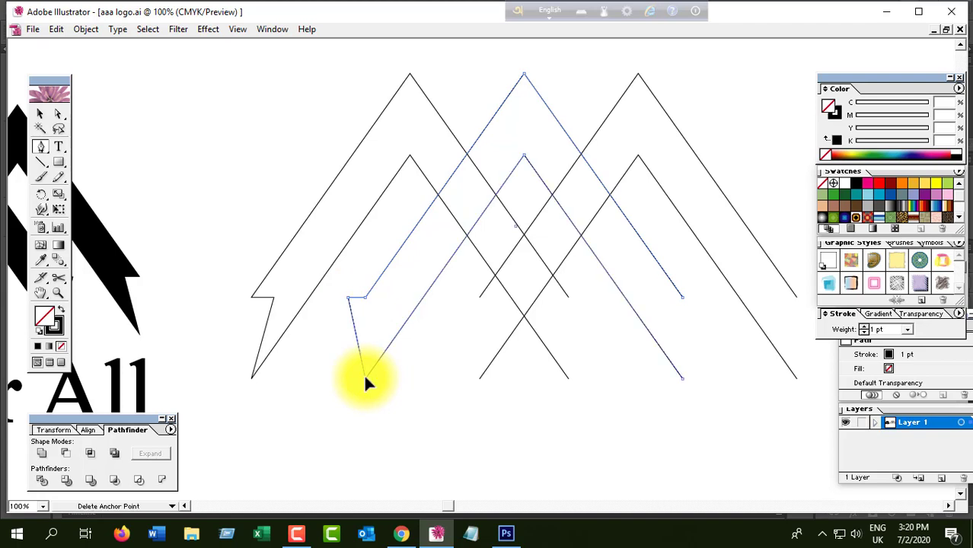
pyautogui.click(366, 378)
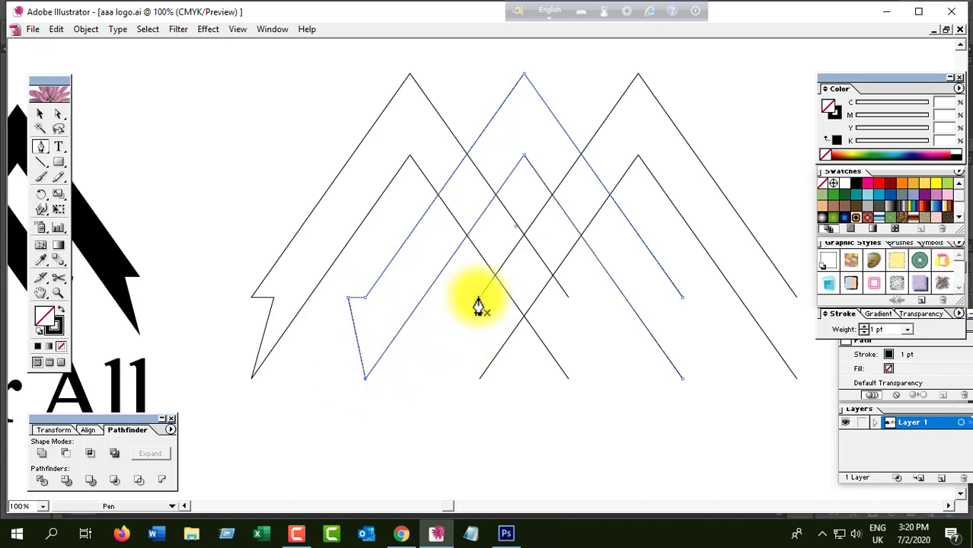
# Join the left ends of the right chevron's outlines with an inward-stepping notched foot.
pyautogui.click(478, 297)
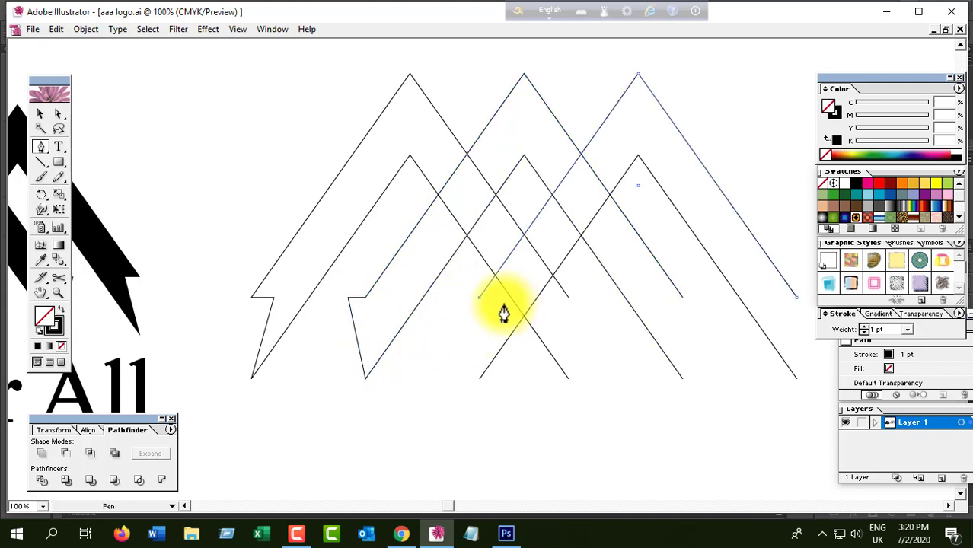
pyautogui.click(499, 298)
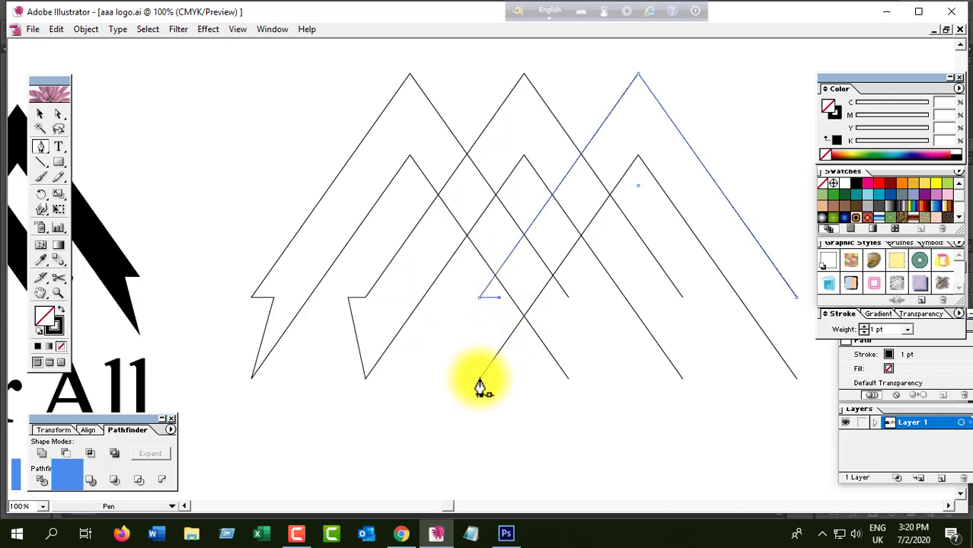
pyautogui.click(479, 378)
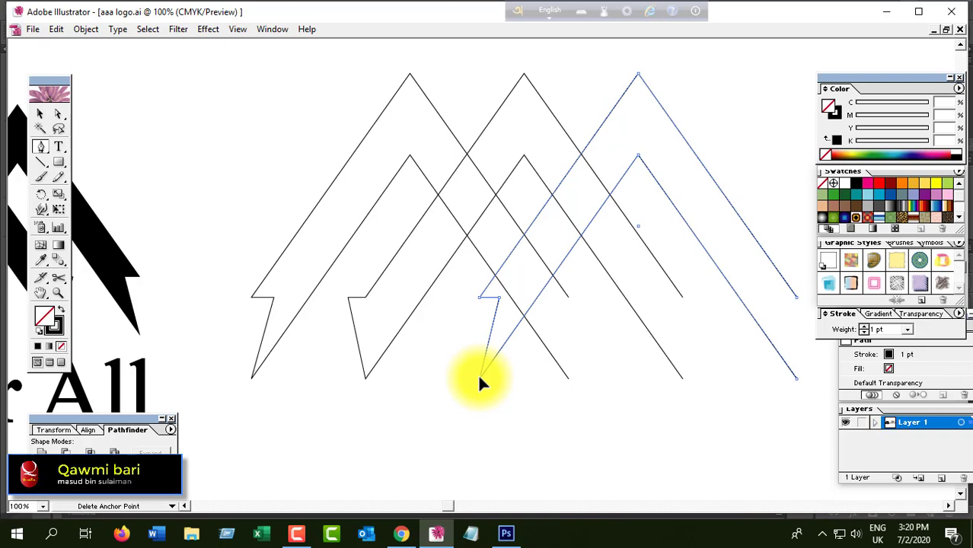
# Close the right feet of the left and middle chevrons, stepping inward on the left chevron and outward on the middle one.
pyautogui.click(567, 298)
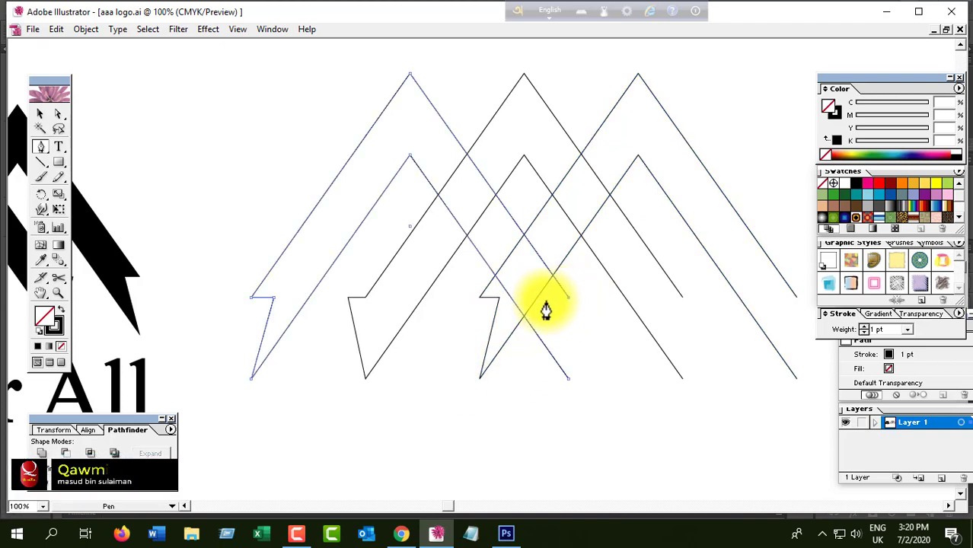
pyautogui.click(568, 379)
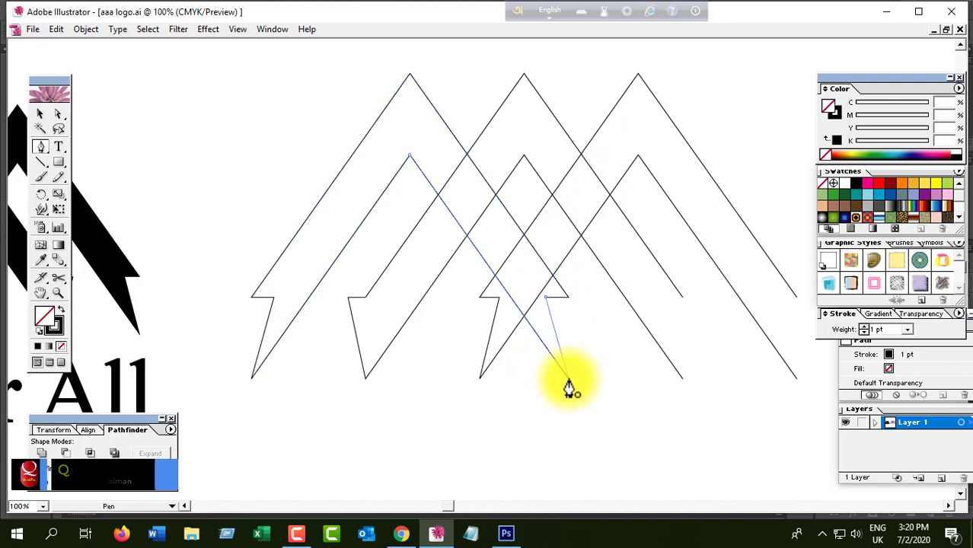
pyautogui.click(682, 299)
pyautogui.click(704, 297)
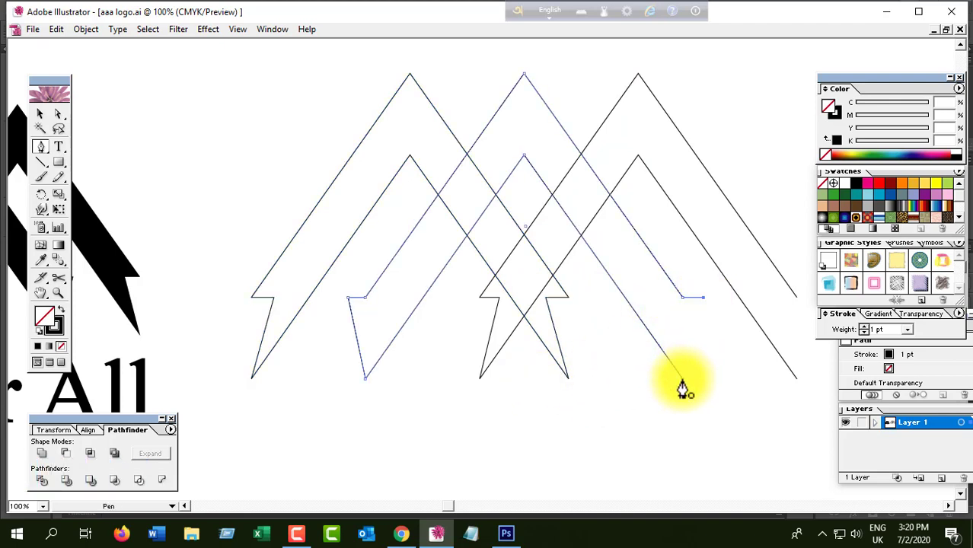
# Close the right foot of the right chevron with an inward-stepping notch and deselect the shape.
pyautogui.keyDown('ctrl'); pyautogui.keyDown('alt'); pyautogui.click(717, 341); pyautogui.keyUp('alt'); pyautogui.keyUp('ctrl')
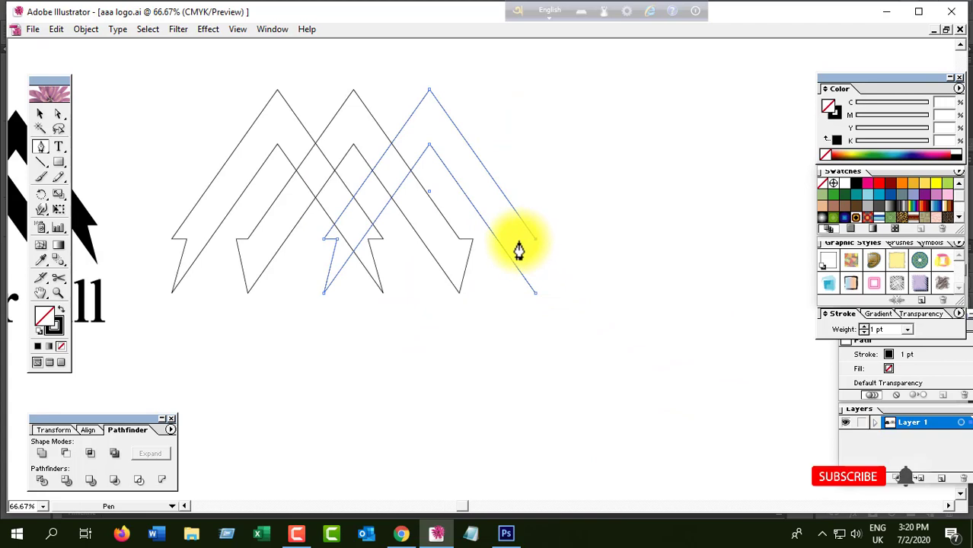
pyautogui.click(518, 239)
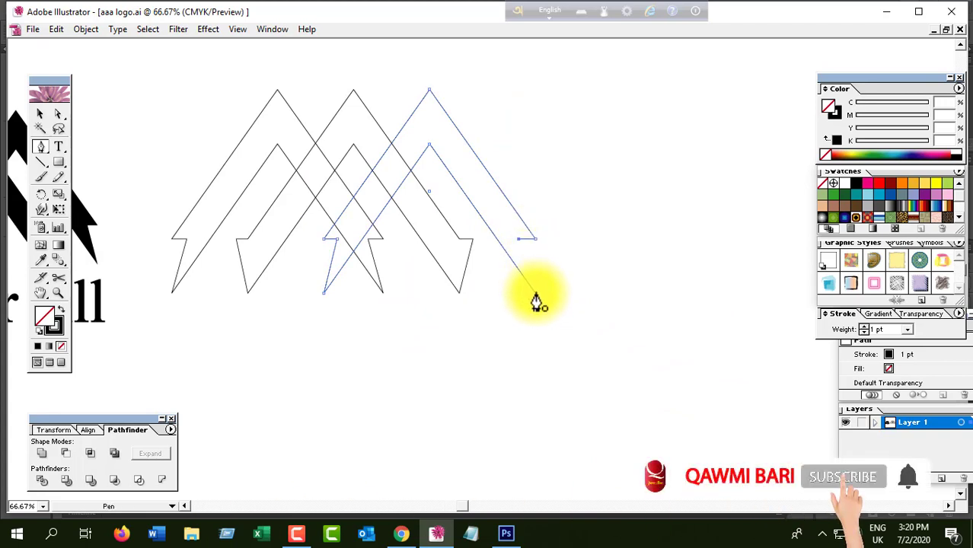
pyautogui.click(535, 293)
pyautogui.click(42, 116)
pyautogui.click(614, 156)
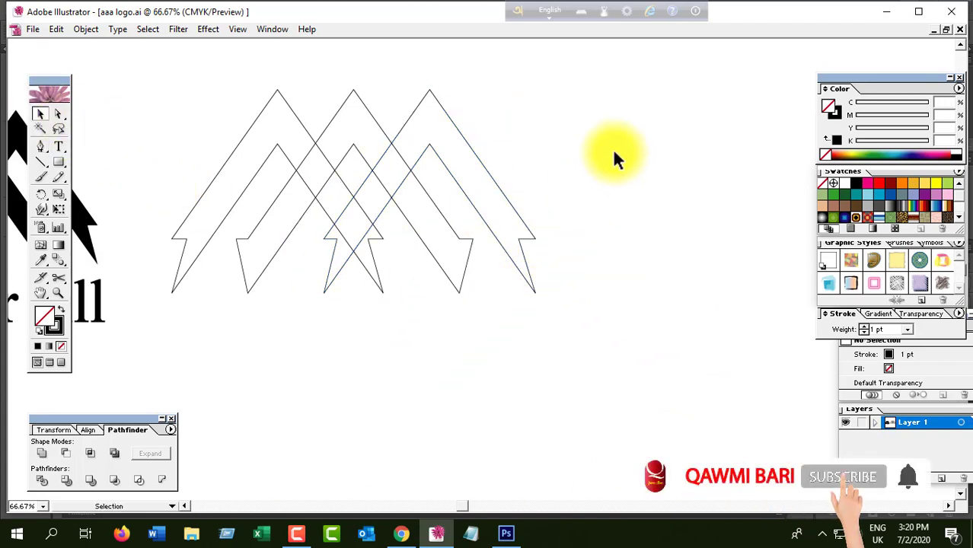
# Fill all three closed chevrons with black.
pyautogui.keyDown('ctrl'); pyautogui.keyDown('alt'); pyautogui.click(457, 204); pyautogui.keyUp('alt'); pyautogui.keyUp('ctrl')
pyautogui.moveTo(303, 158); pyautogui.dragTo(462, 354)
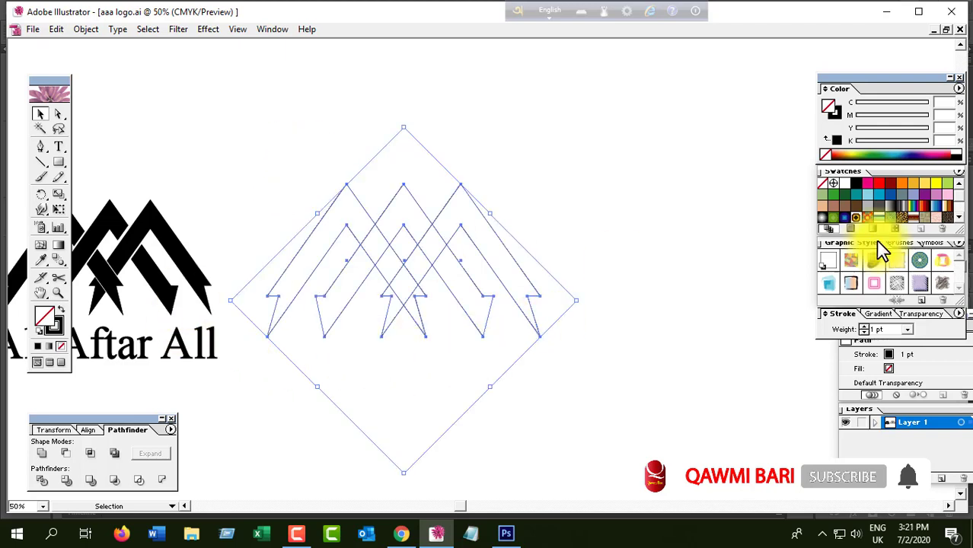
pyautogui.click(856, 187)
pyautogui.click(578, 249)
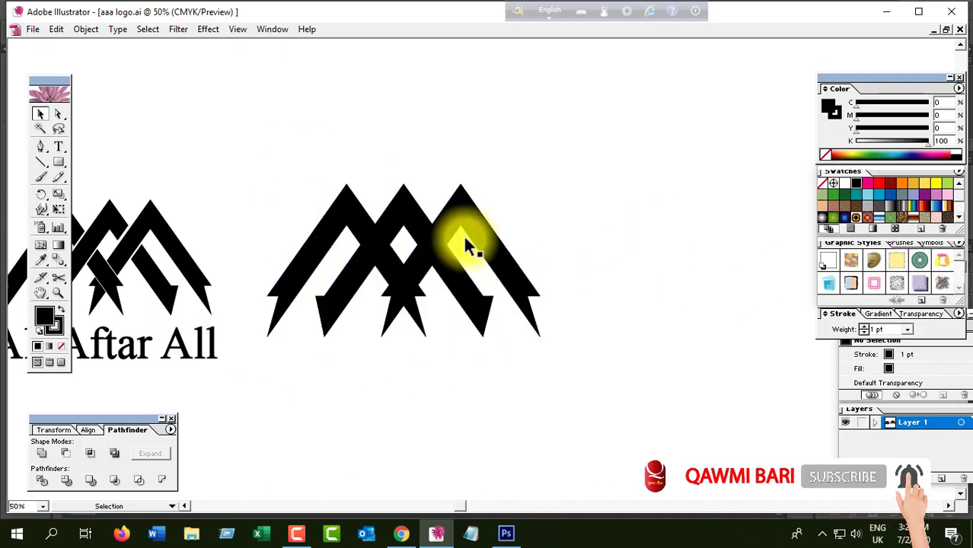
# Recolour the right chevron's fill to the green swatch (C 80, M 0, Y 100, K 0).
pyautogui.keyDown('ctrl'); pyautogui.click(442, 276); pyautogui.keyUp('ctrl')
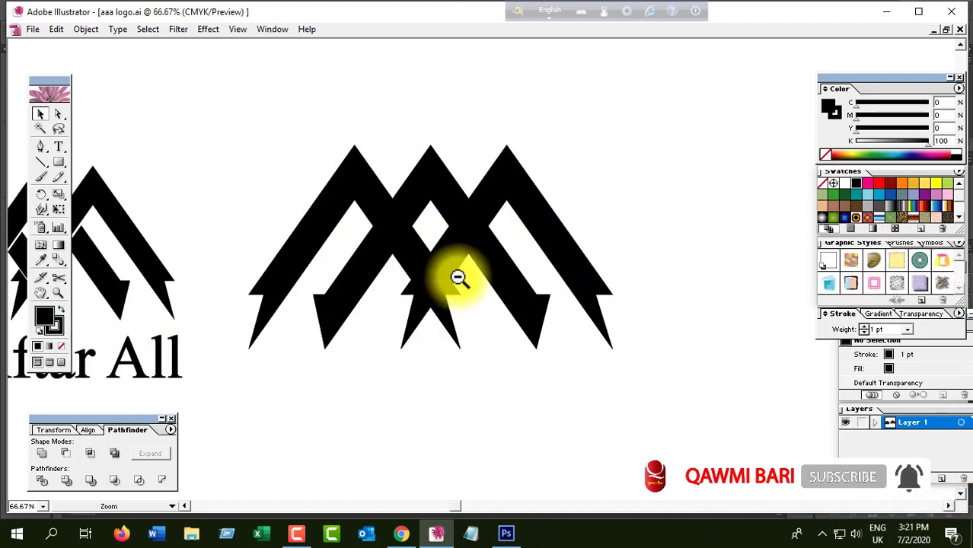
pyautogui.keyDown('ctrl'); pyautogui.keyDown('alt'); pyautogui.click(458, 277); pyautogui.keyUp('alt'); pyautogui.keyUp('ctrl')
pyautogui.keyDown('ctrl'); pyautogui.keyDown('alt'); pyautogui.click(473, 276); pyautogui.keyUp('alt'); pyautogui.keyUp('ctrl')
pyautogui.keyDown('ctrl'); pyautogui.click(487, 269); pyautogui.keyUp('ctrl')
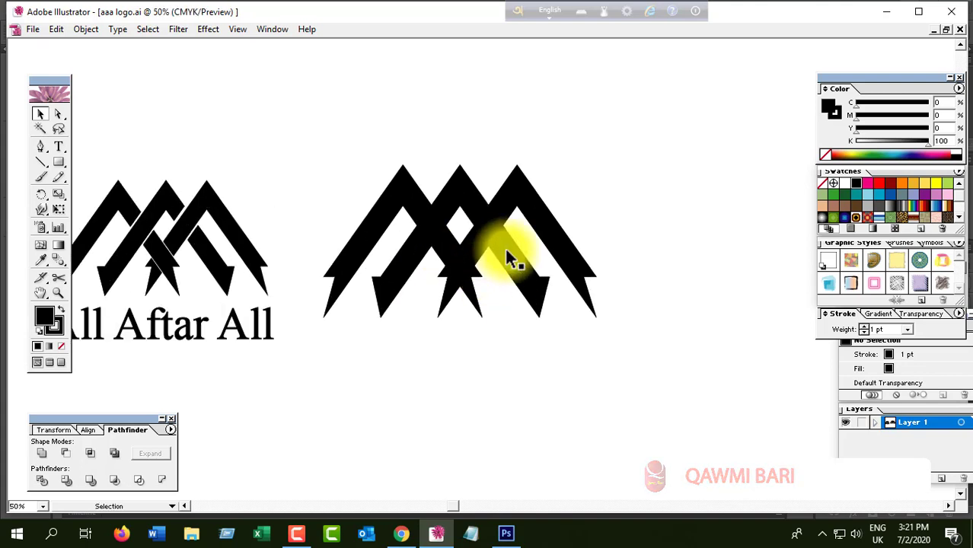
pyautogui.keyDown('ctrl'); pyautogui.click(514, 262); pyautogui.keyUp('ctrl')
pyautogui.click(522, 223)
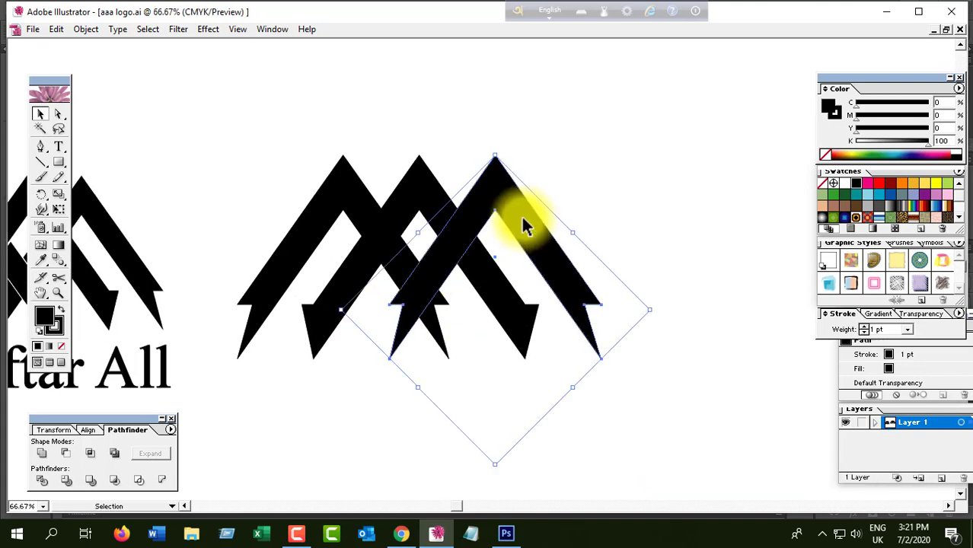
pyautogui.click(834, 197)
# Fill the middle chevron with red and remove the stroke from all three chevrons.
pyautogui.click(444, 187)
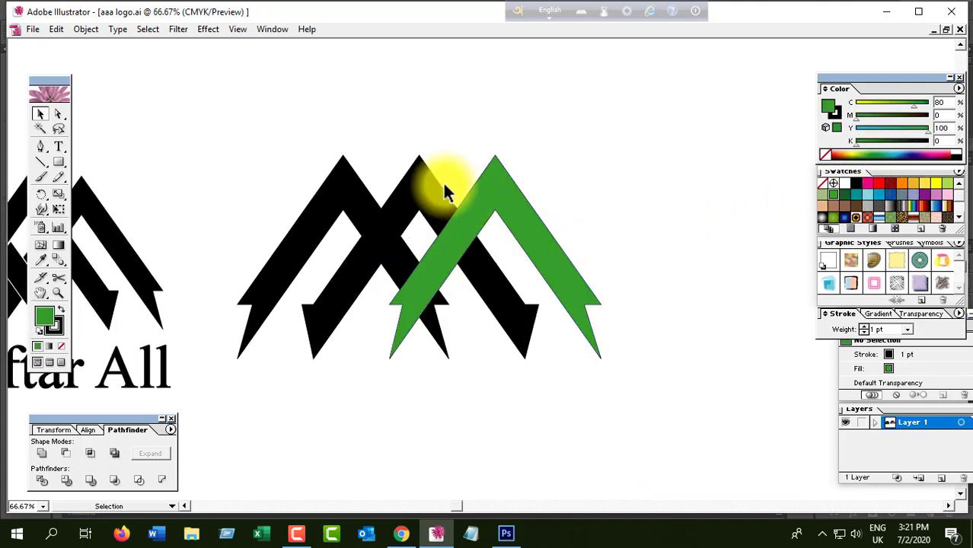
pyautogui.click(878, 184)
pyautogui.click(603, 317)
pyautogui.moveTo(287, 151); pyautogui.dragTo(625, 314)
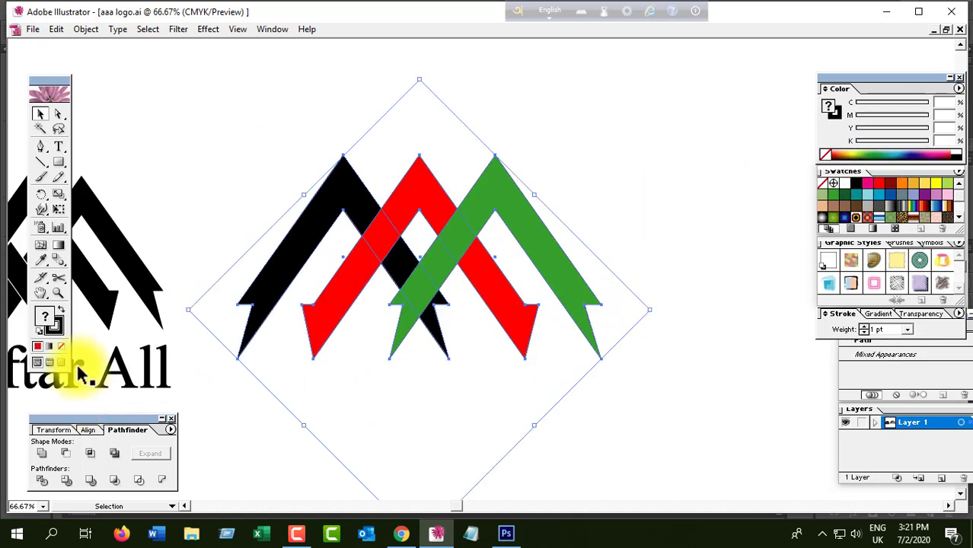
pyautogui.click(680, 223)
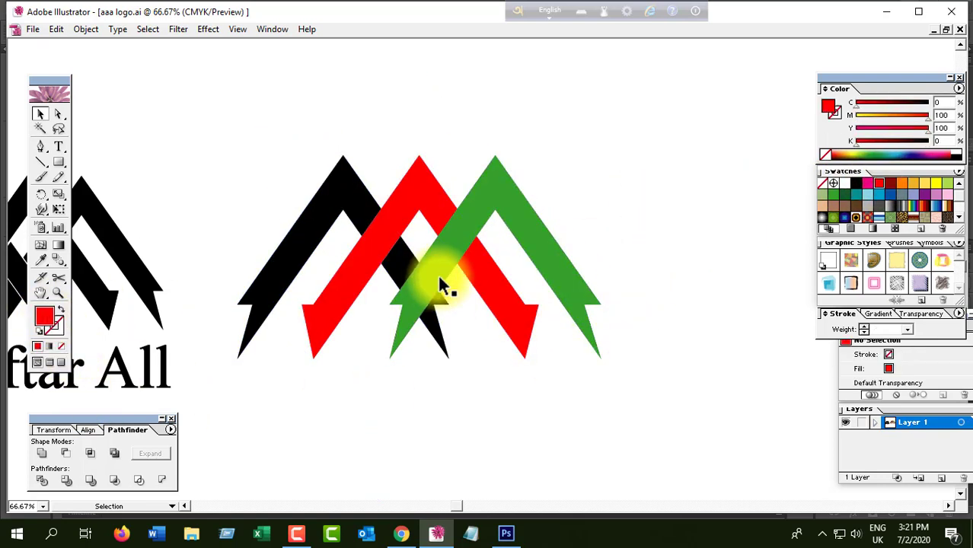
# Copy the red middle chevron and paste the duplicate in front at the same position.
pyautogui.keyDown('ctrl'); pyautogui.keyDown('alt'); pyautogui.click(486, 271); pyautogui.keyUp('alt'); pyautogui.keyUp('ctrl')
pyautogui.keyDown('ctrl'); pyautogui.click(442, 268); pyautogui.keyUp('ctrl')
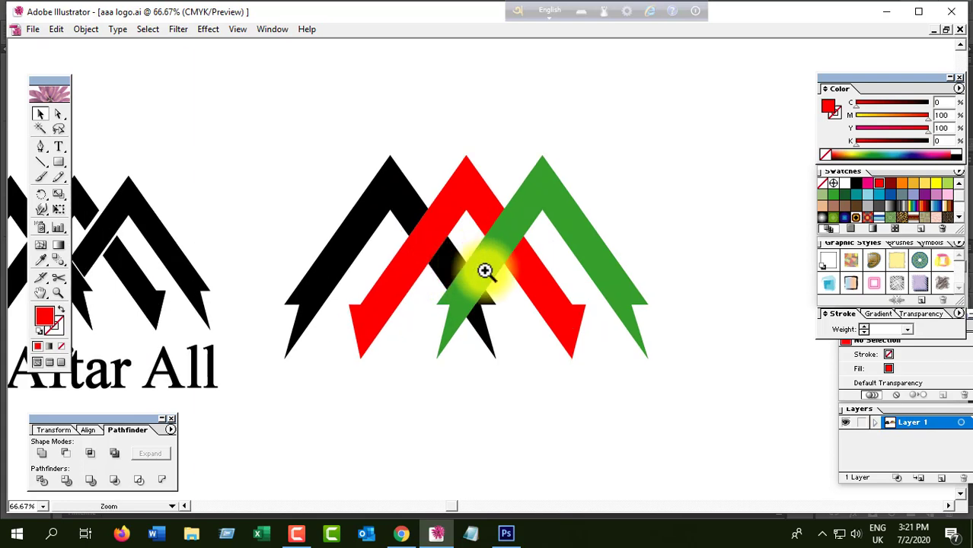
pyautogui.click(485, 271)
pyautogui.keyDown('alt'); pyautogui.click(485, 270); pyautogui.keyUp('alt')
pyautogui.keyDown('alt'); pyautogui.click(485, 270); pyautogui.keyUp('alt')
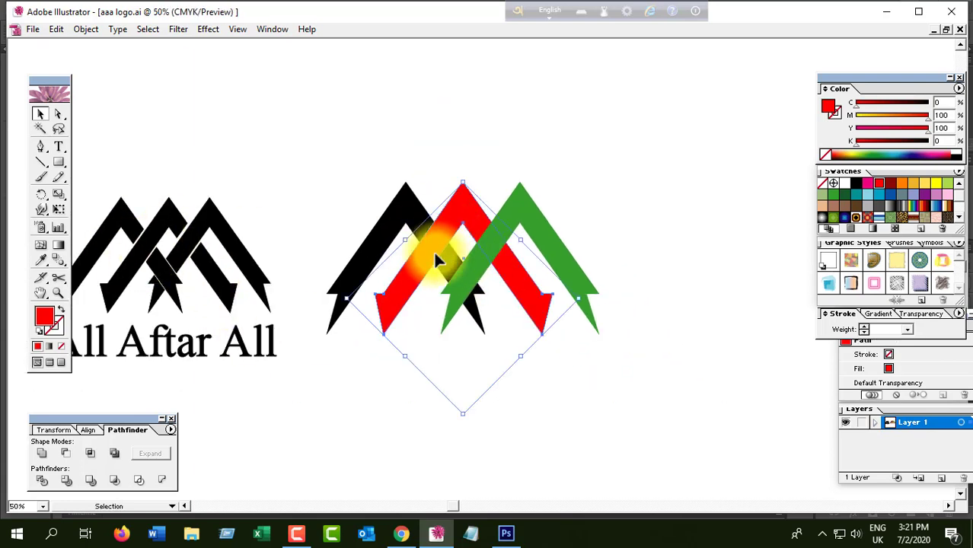
pyautogui.hotkey('ctrl', 'c')
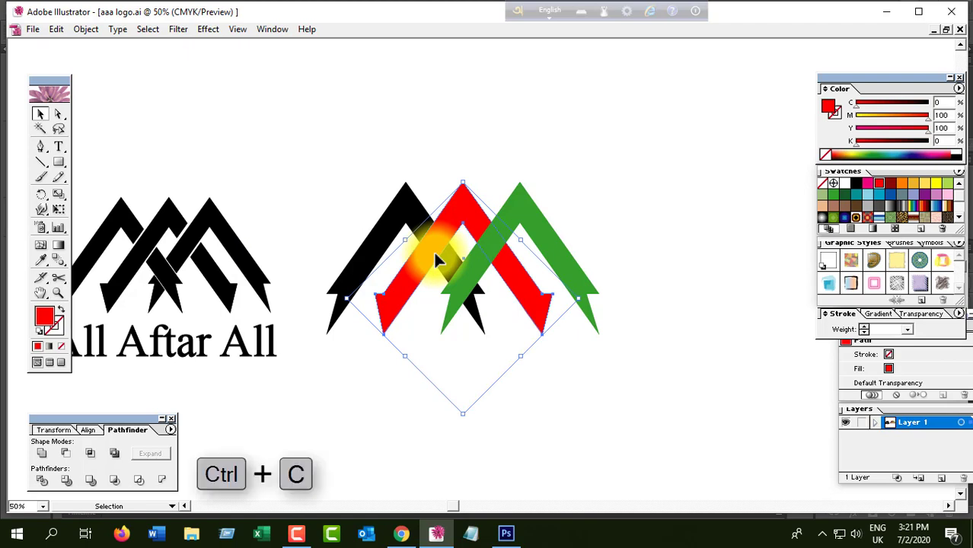
pyautogui.click(603, 376)
pyautogui.hotkey('ctrl', 'f')
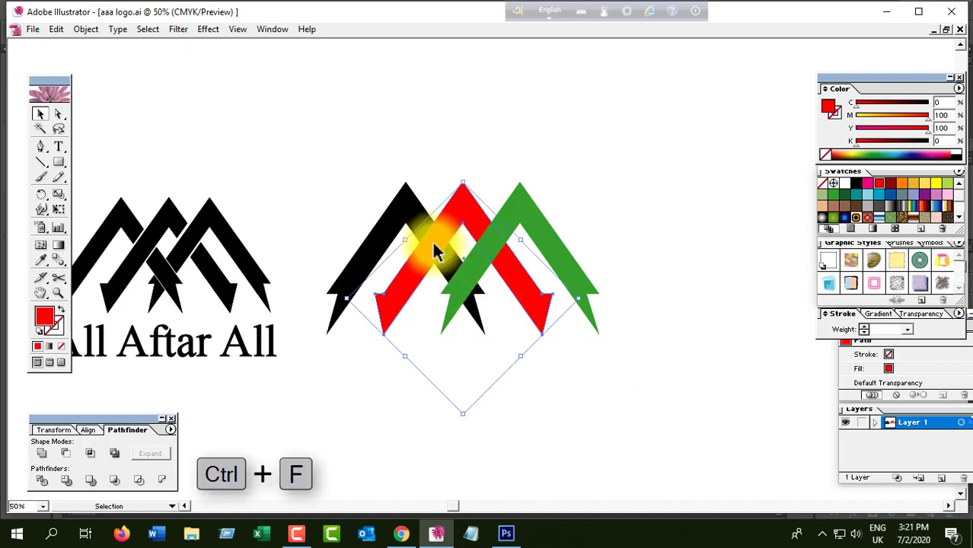
# Lock the selected red chevron copy.
pyautogui.click(84, 29)
pyautogui.moveTo(110, 112)
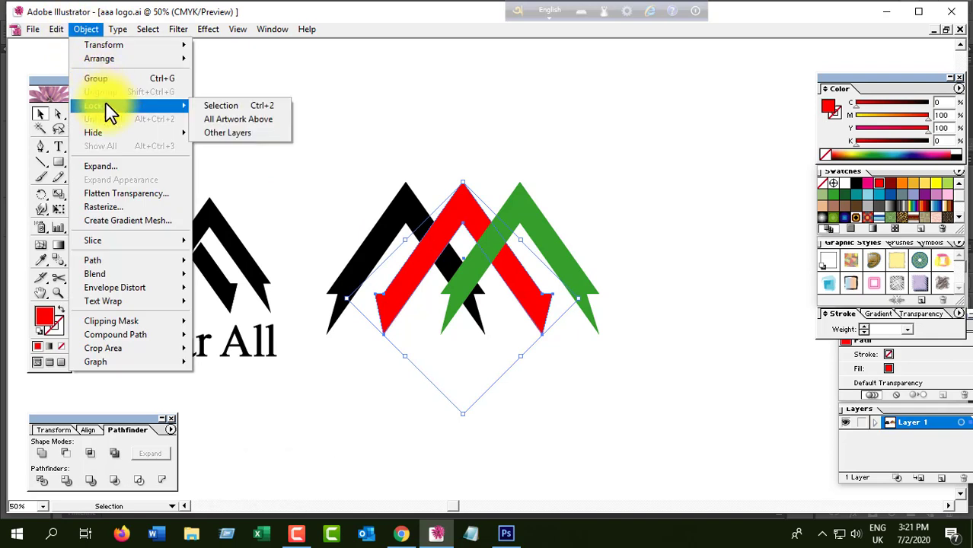
pyautogui.click(228, 106)
# Fill the unlocked duplicate of the middle chevron with white and scale it up slightly from its centre.
pyautogui.click(466, 209)
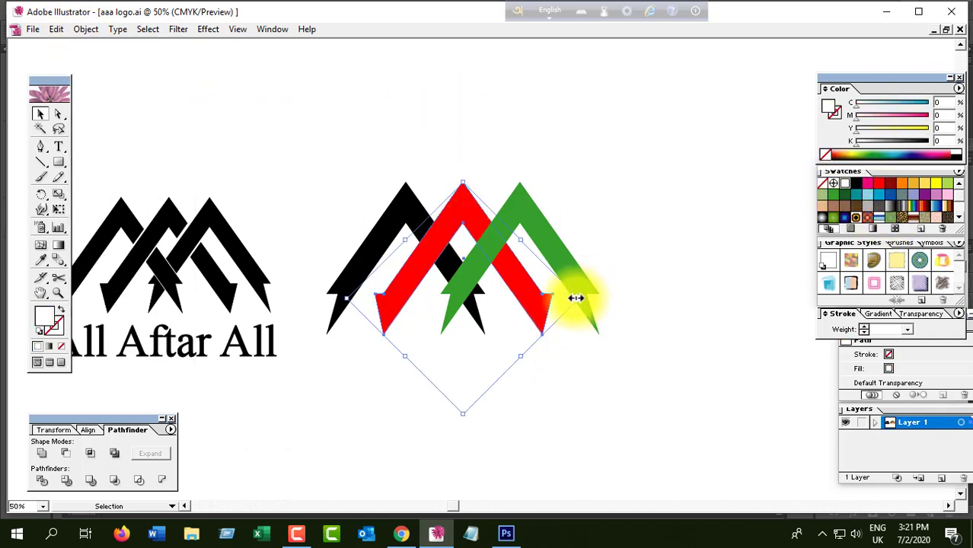
pyautogui.moveTo(580, 297); pyautogui.dragTo(593, 295)
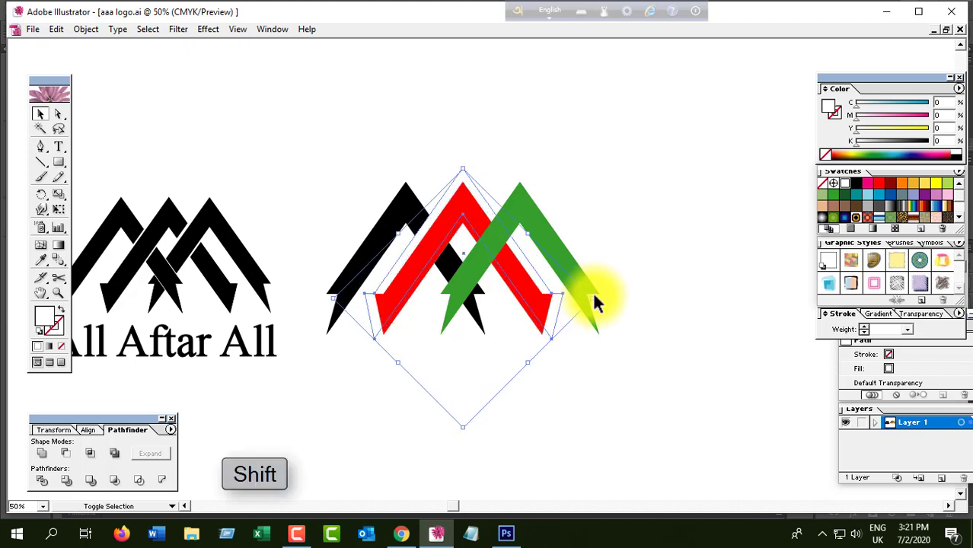
pyautogui.hotkey('ctrl', 'space')
pyautogui.click(500, 261)
pyautogui.click(435, 260)
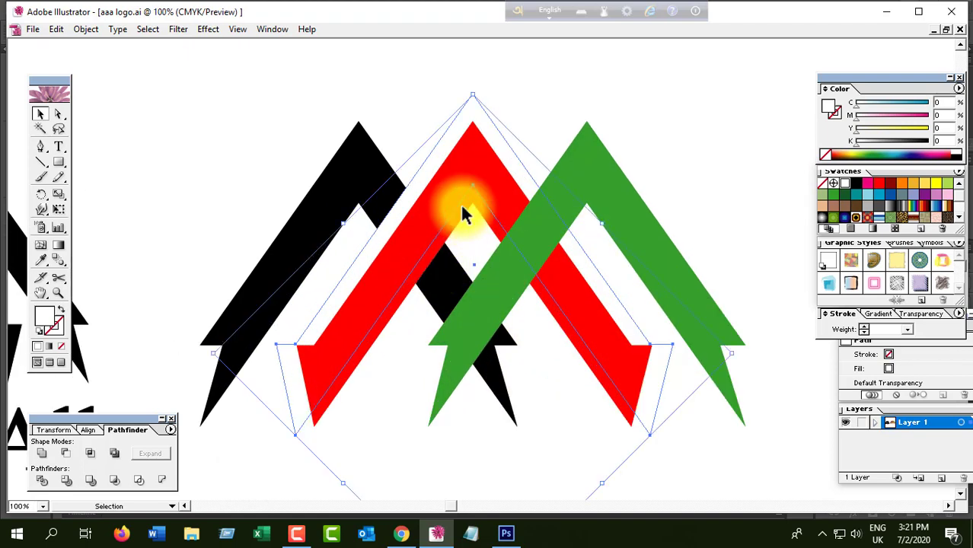
# Enlarge the white chevron behind the red one further and move it to open white gaps beside the red left arm.
pyautogui.moveTo(427, 192); pyautogui.dragTo(428, 195)
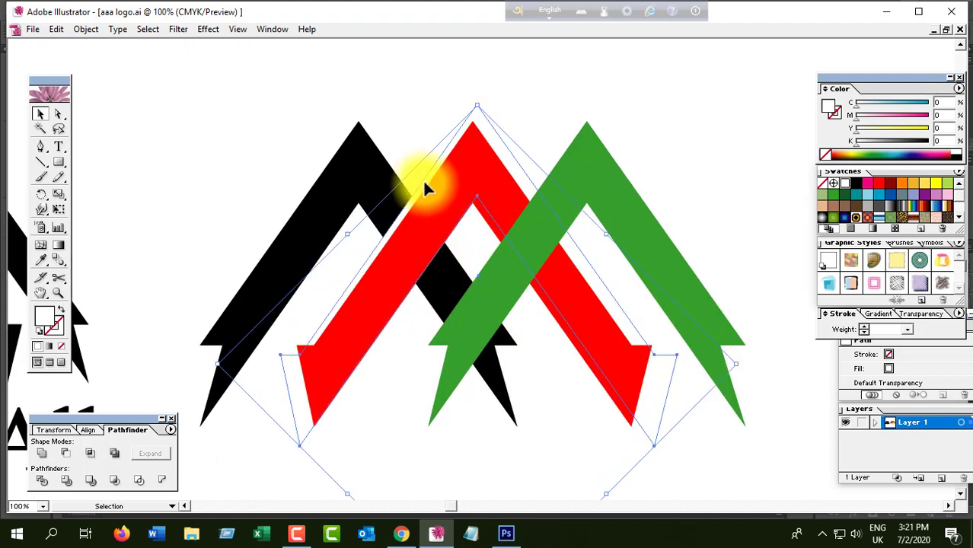
pyautogui.moveTo(735, 364); pyautogui.dragTo(786, 364)
pyautogui.moveTo(446, 111); pyautogui.dragTo(460, 137)
pyautogui.moveTo(797, 390); pyautogui.dragTo(786, 390)
pyautogui.moveTo(441, 254); pyautogui.dragTo(435, 250)
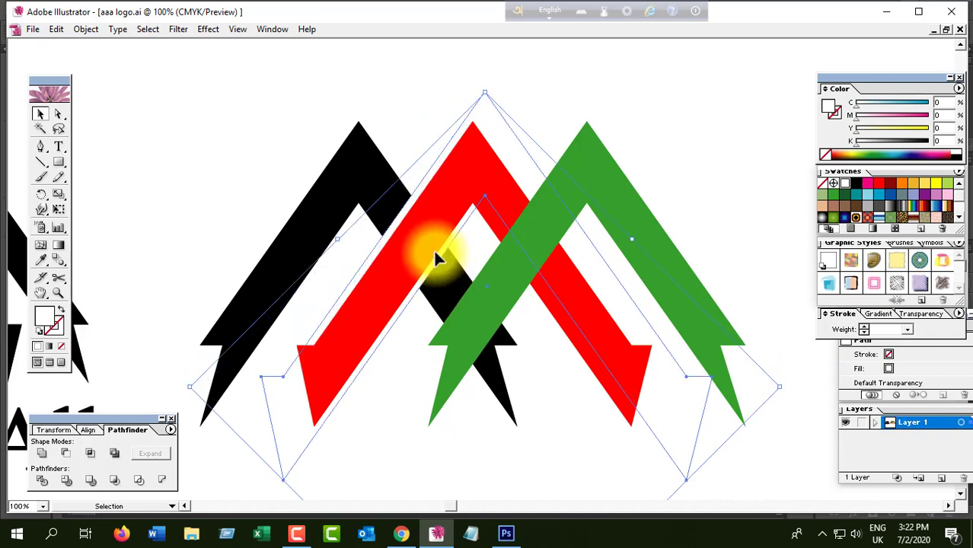
# Scale the white chevron down slightly and reposition it to even out the gaps on both sides of the red left arm.
pyautogui.click(604, 101)
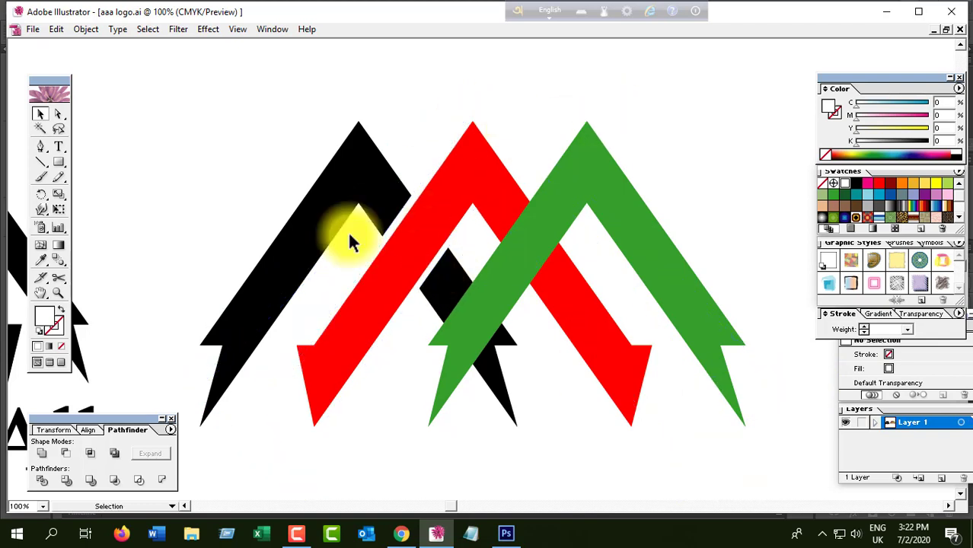
pyautogui.click(422, 215)
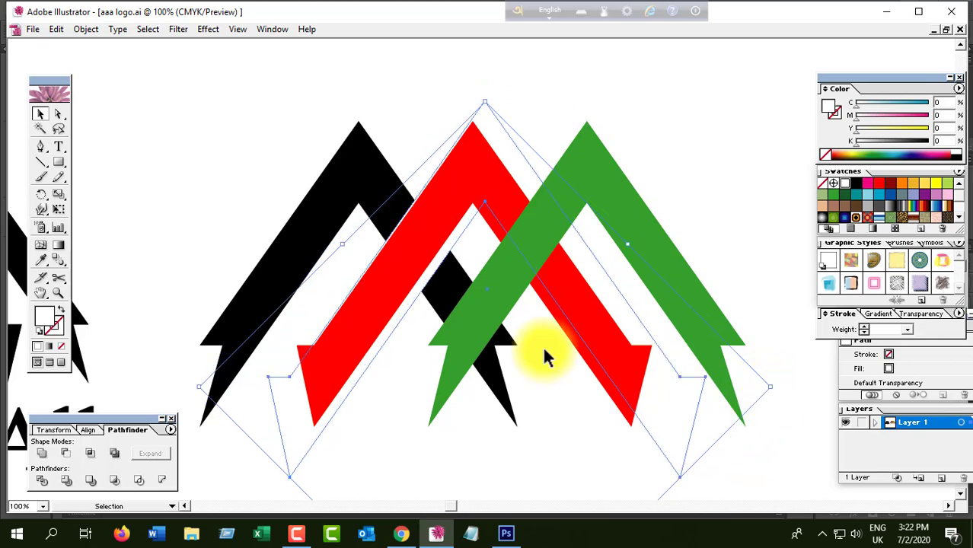
pyautogui.moveTo(434, 266); pyautogui.dragTo(432, 262)
pyautogui.moveTo(433, 260); pyautogui.dragTo(432, 260)
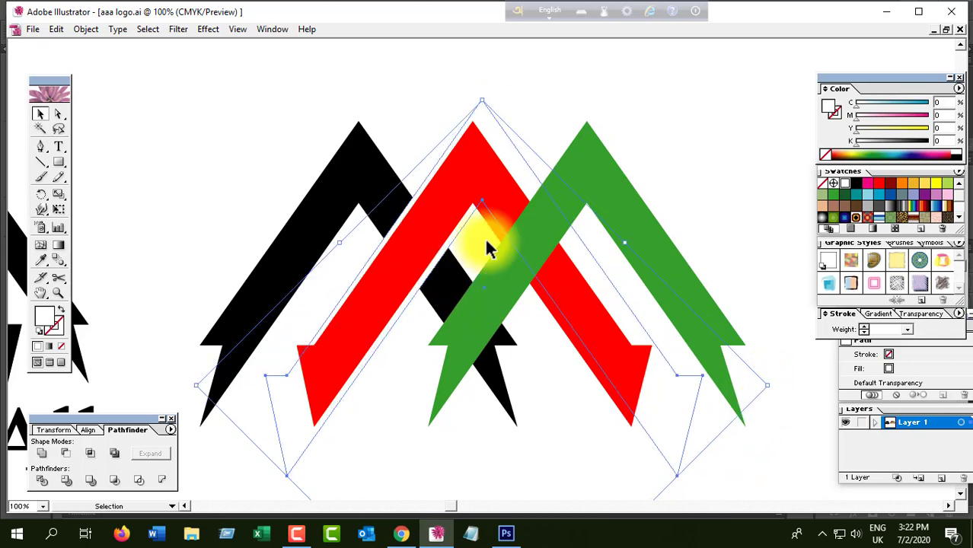
pyautogui.click(477, 253)
pyautogui.keyDown('ctrl'); pyautogui.keyDown('alt'); pyautogui.click(519, 258); pyautogui.keyUp('alt'); pyautogui.keyUp('ctrl')
pyautogui.keyDown('ctrl'); pyautogui.keyDown('alt'); pyautogui.click(519, 258); pyautogui.keyUp('alt'); pyautogui.keyUp('ctrl')
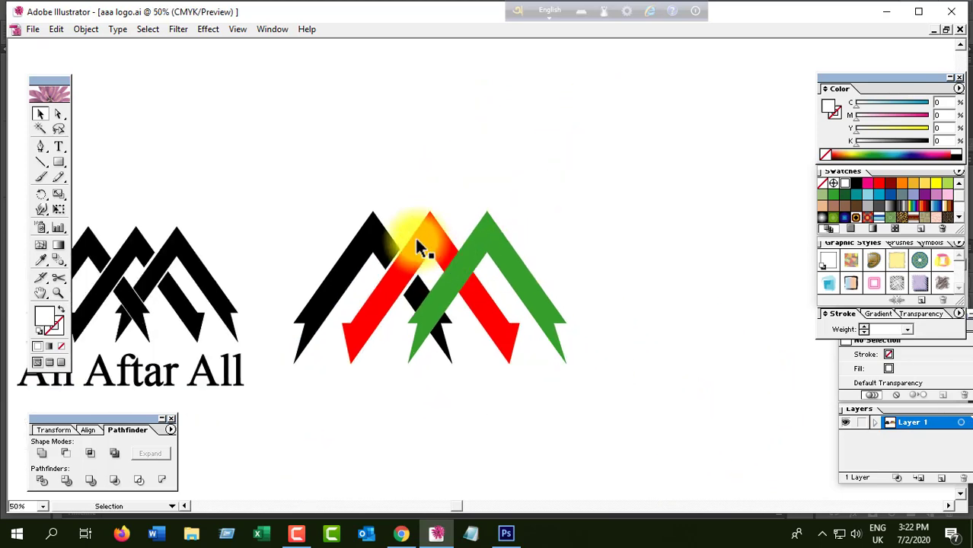
# Cut the enlarged white chevron out of the black chevron with a Pathfinder operation and delete the leftover white shape.
pyautogui.click(404, 258)
pyautogui.keyDown('shift'); pyautogui.click(354, 257); pyautogui.keyUp('shift')
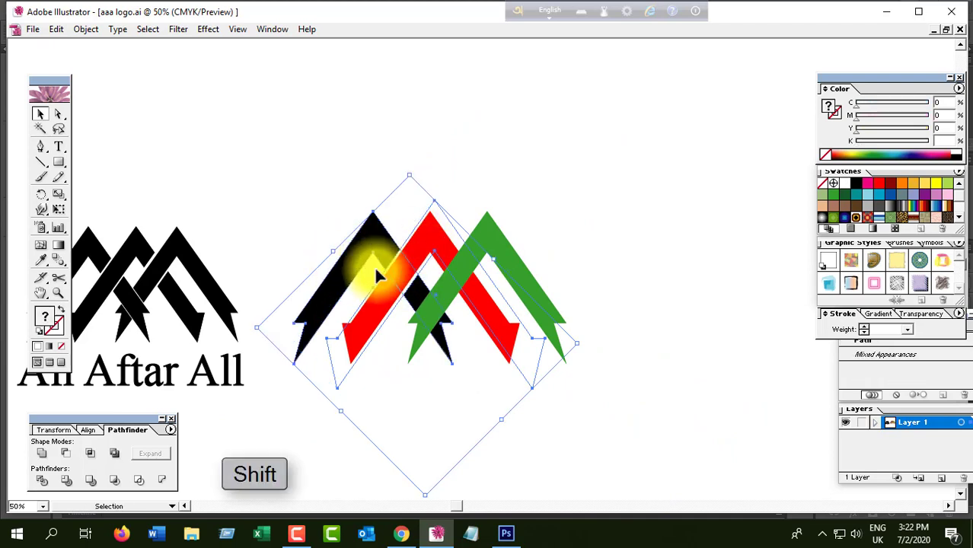
pyautogui.click(67, 479)
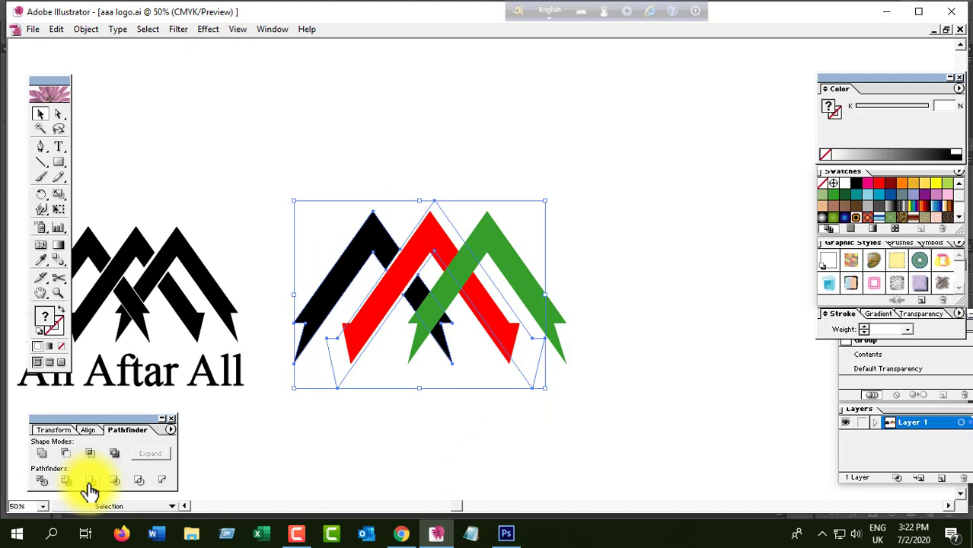
pyautogui.click(616, 185)
pyautogui.click(58, 113)
pyautogui.click(332, 326)
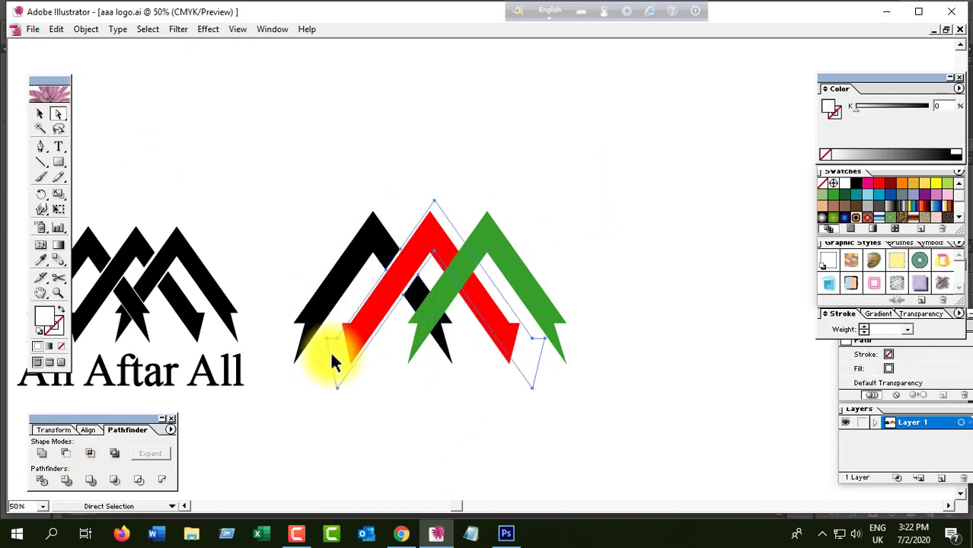
pyautogui.keyDown('ctrl'); pyautogui.click(436, 293); pyautogui.keyUp('ctrl')
pyautogui.keyDown('ctrl'); pyautogui.click(468, 269); pyautogui.keyUp('ctrl')
pyautogui.hotkey('ctrl', '-')
pyautogui.hotkey('ctrl', '-')
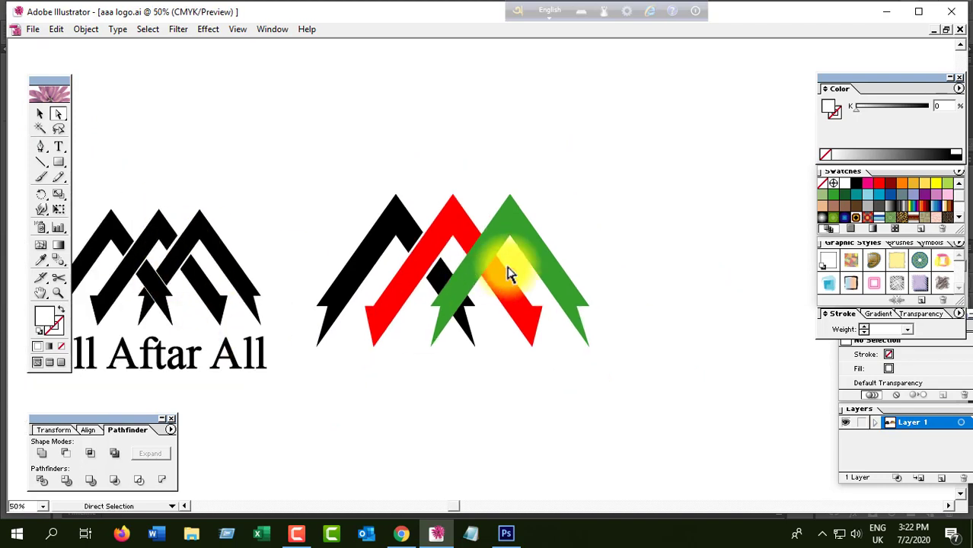
# Clear the selection and unlock all locked artwork.
pyautogui.click(532, 275)
pyautogui.click(40, 114)
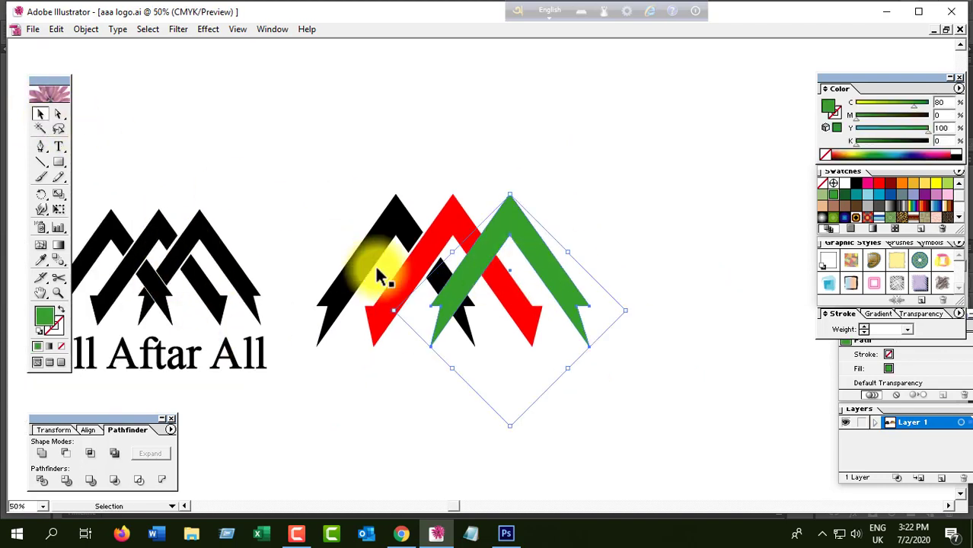
pyautogui.click(426, 174)
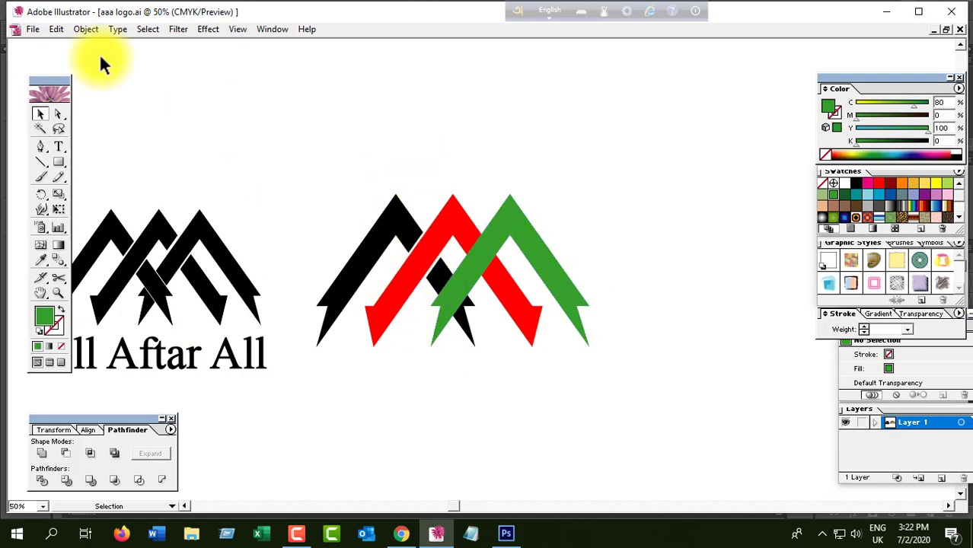
pyautogui.click(86, 29)
pyautogui.click(111, 119)
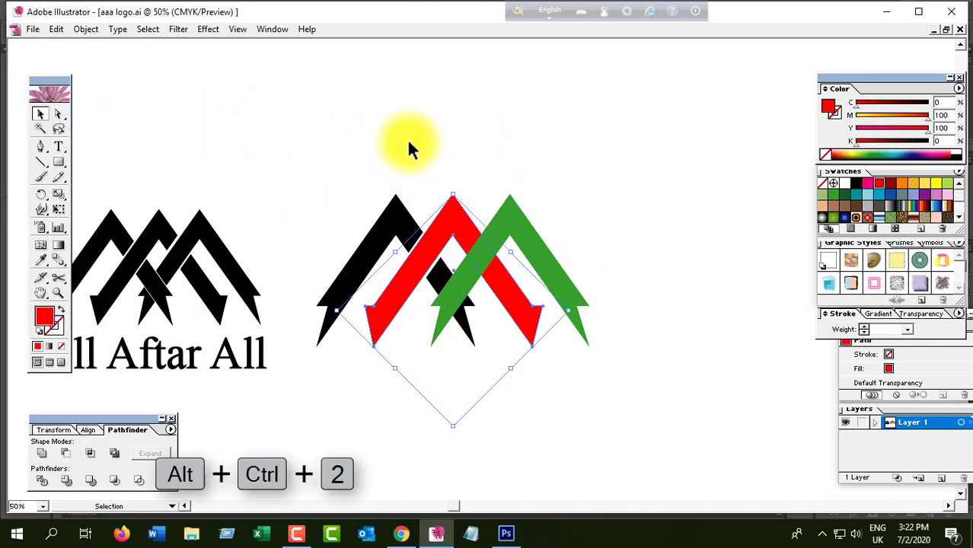
# Lock the green chevron and paste a copy of it in front at the same position.
pyautogui.click(500, 245)
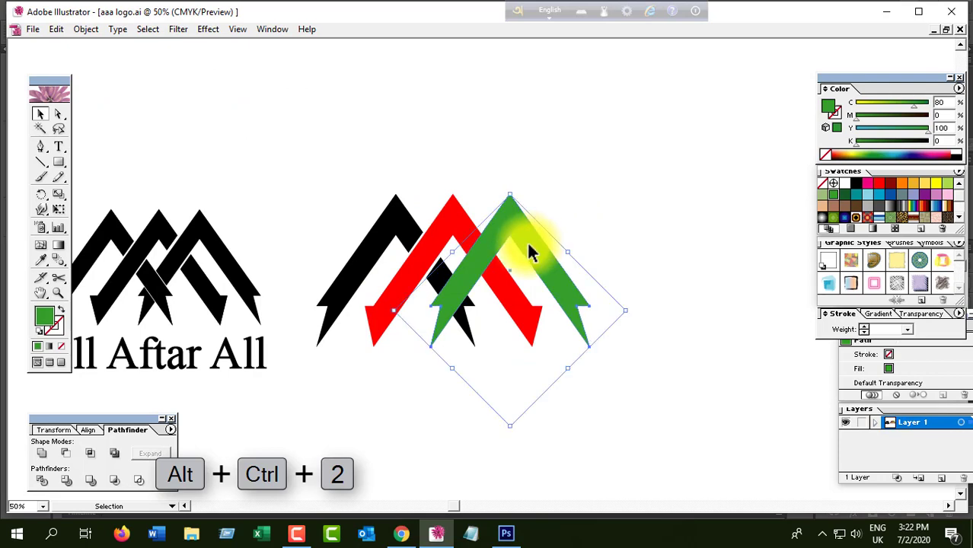
pyautogui.click(86, 29)
pyautogui.moveTo(102, 104)
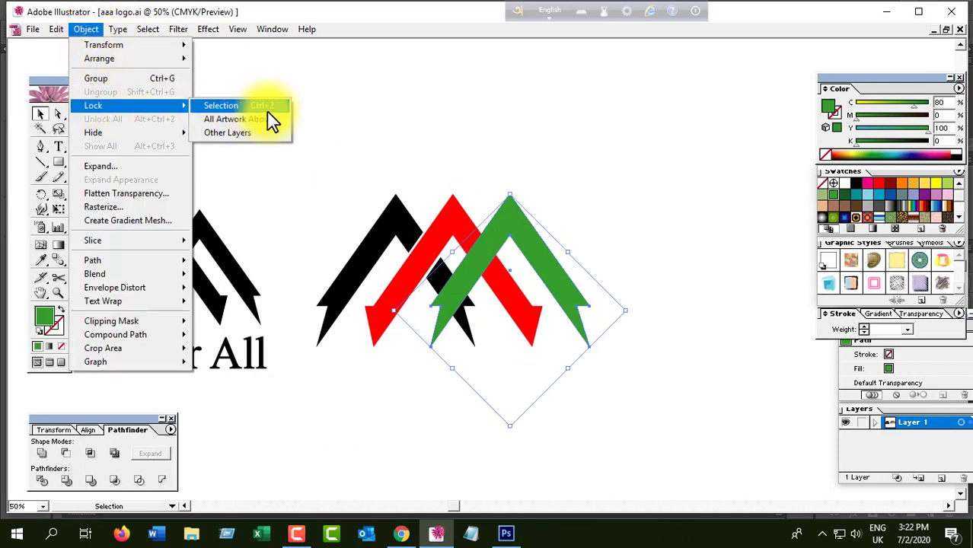
pyautogui.click(259, 105)
pyautogui.hotkey('ctrl', 'c')
pyautogui.keyDown('ctrl'); pyautogui.click(551, 256); pyautogui.keyUp('ctrl')
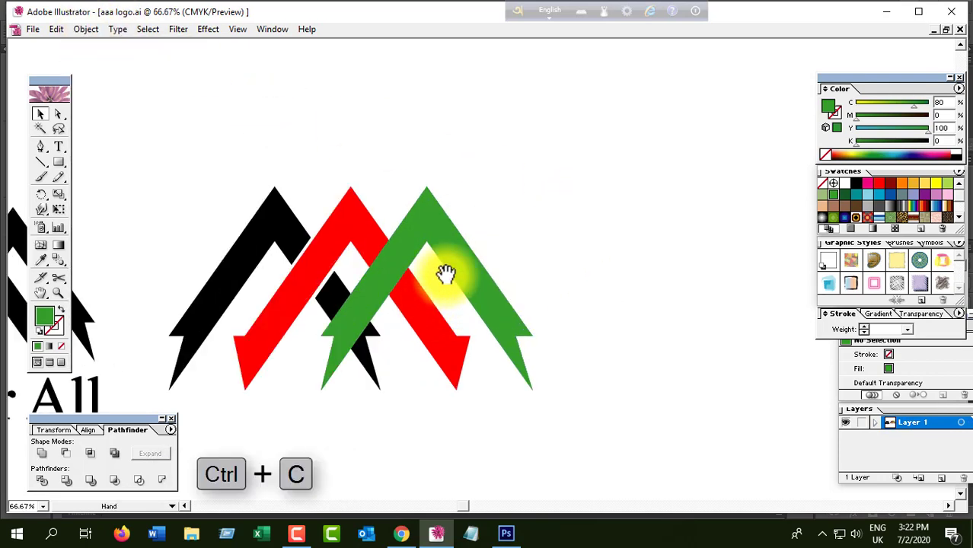
pyautogui.keyDown('ctrl'); pyautogui.keyDown('alt'); pyautogui.click(426, 283); pyautogui.keyUp('alt'); pyautogui.keyUp('ctrl')
pyautogui.hotkey('ctrl', 'f')
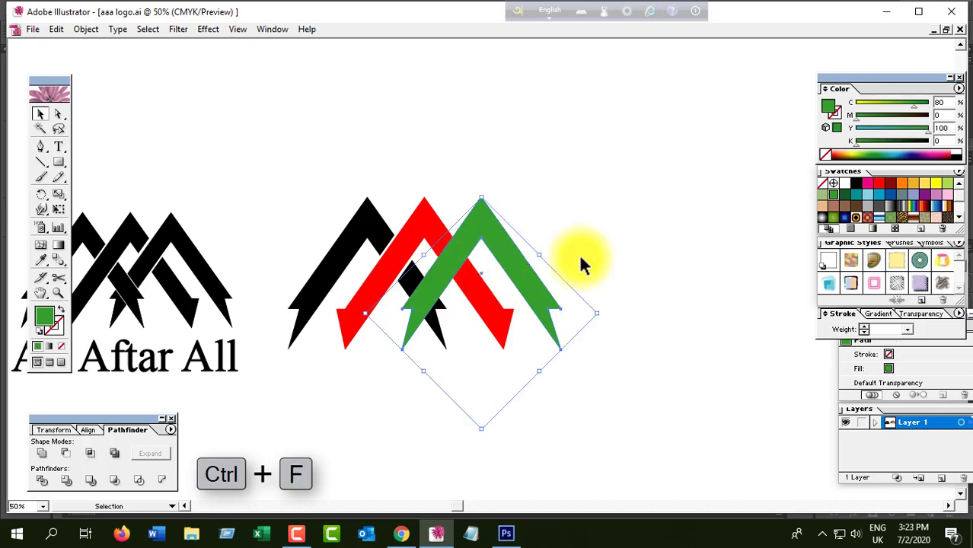
# Fill the unlocked duplicate of the green chevron with white and scale it up slightly from its centre.
pyautogui.click(845, 187)
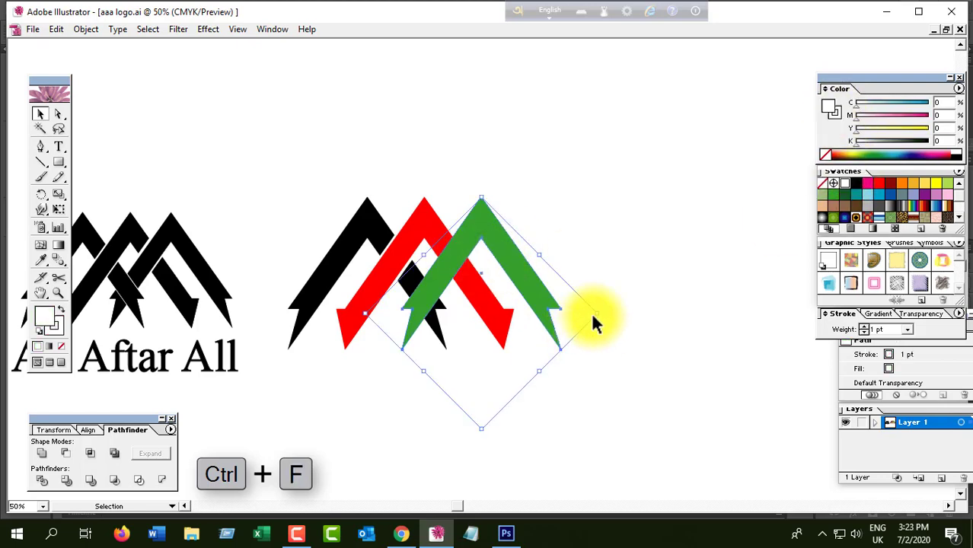
pyautogui.moveTo(596, 313); pyautogui.dragTo(607, 312)
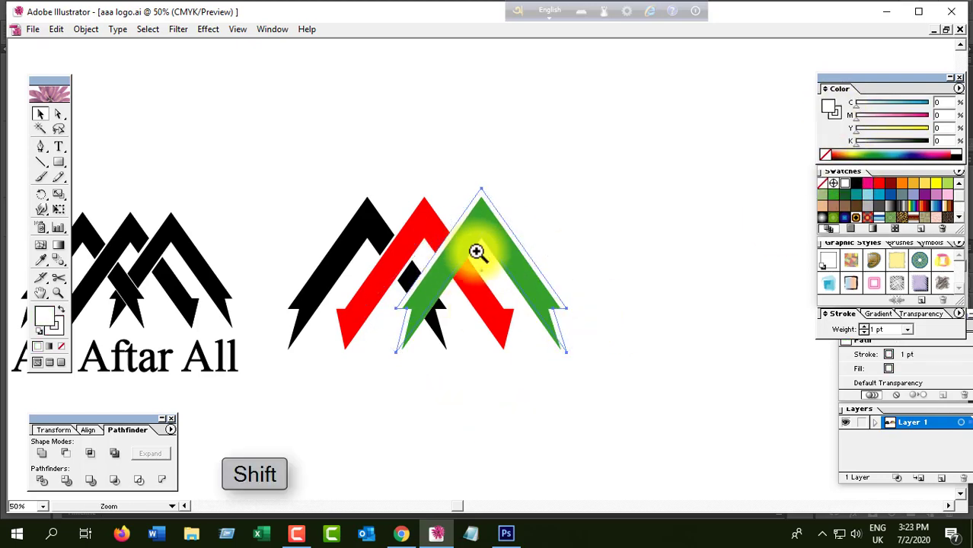
pyautogui.keyDown('ctrl'); pyautogui.click(476, 252); pyautogui.keyUp('ctrl')
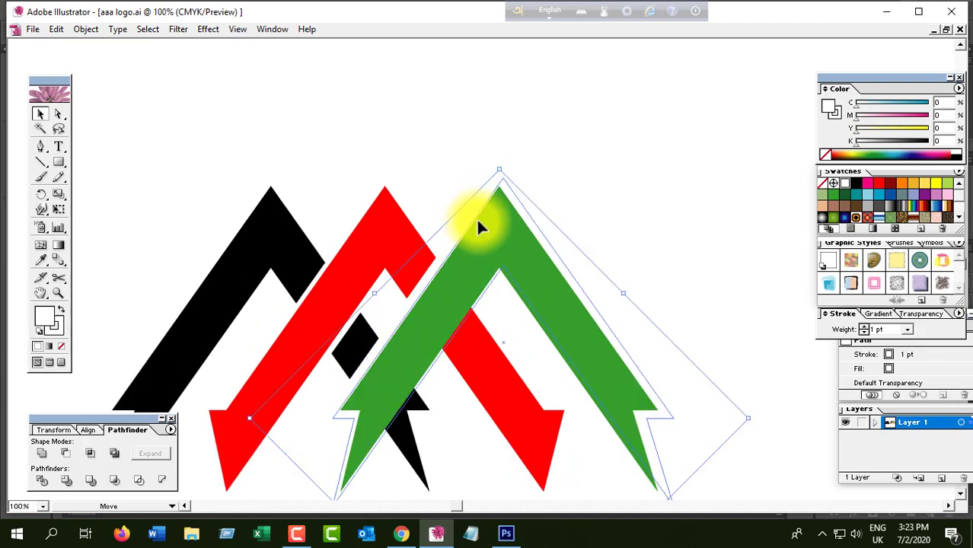
# Resize and shift the white chevron until white gaps flank both edges of the green chevron's left arm.
pyautogui.moveTo(477, 219); pyautogui.dragTo(475, 222)
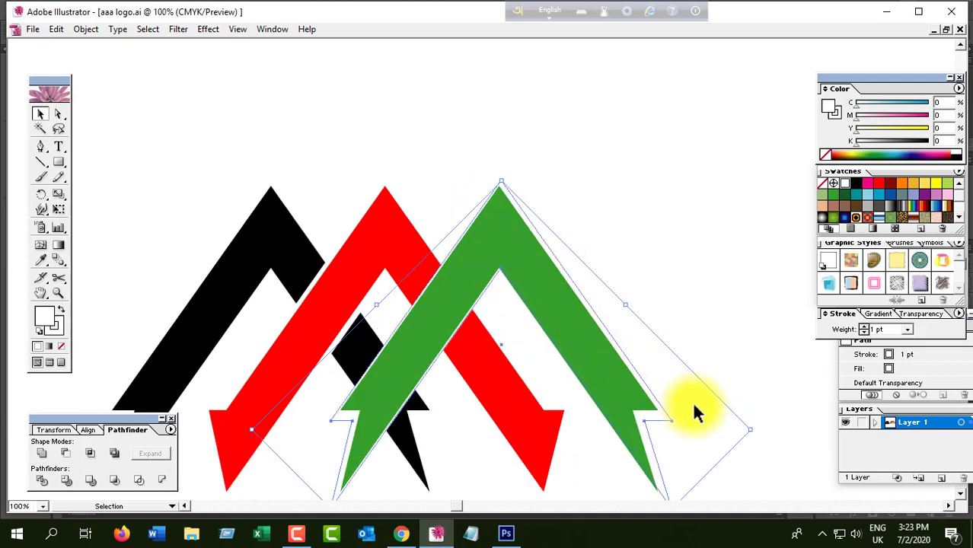
pyautogui.moveTo(749, 430); pyautogui.dragTo(759, 430)
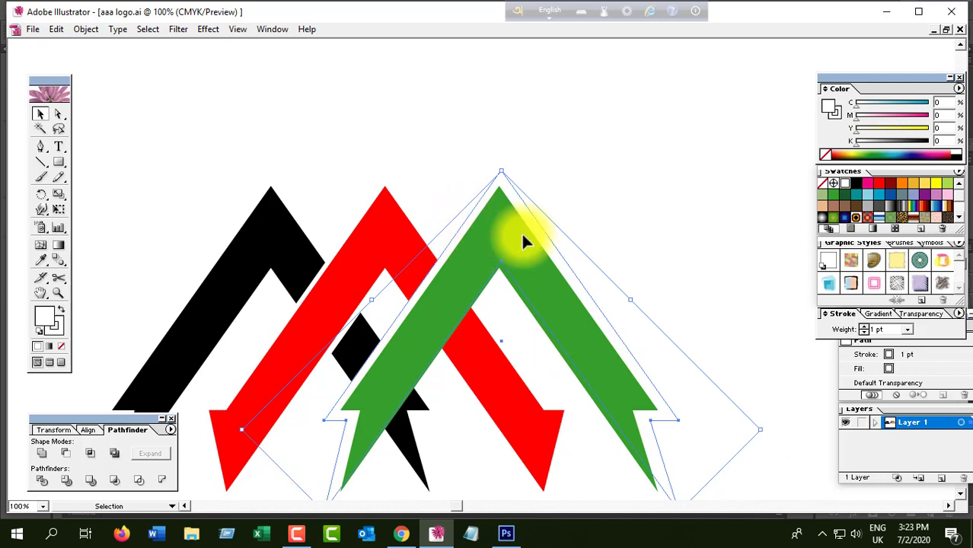
pyautogui.moveTo(598, 318); pyautogui.dragTo(601, 321)
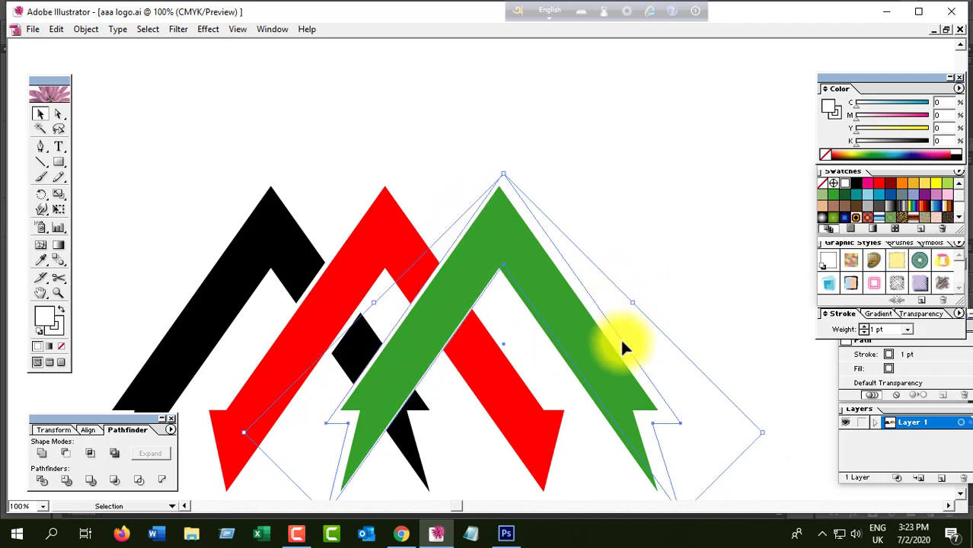
pyautogui.moveTo(761, 432); pyautogui.dragTo(795, 433)
pyautogui.moveTo(460, 221); pyautogui.dragTo(470, 236)
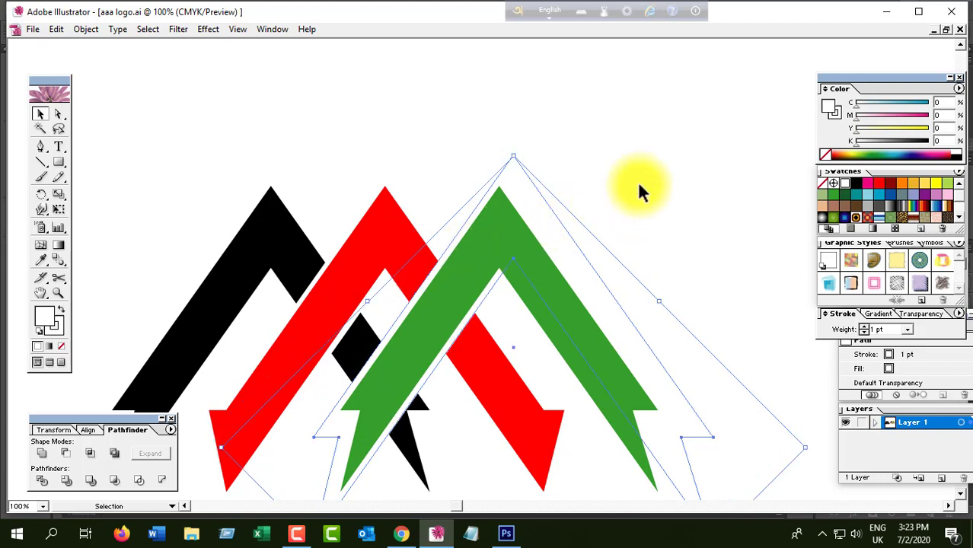
pyautogui.click(637, 183)
pyautogui.click(459, 239)
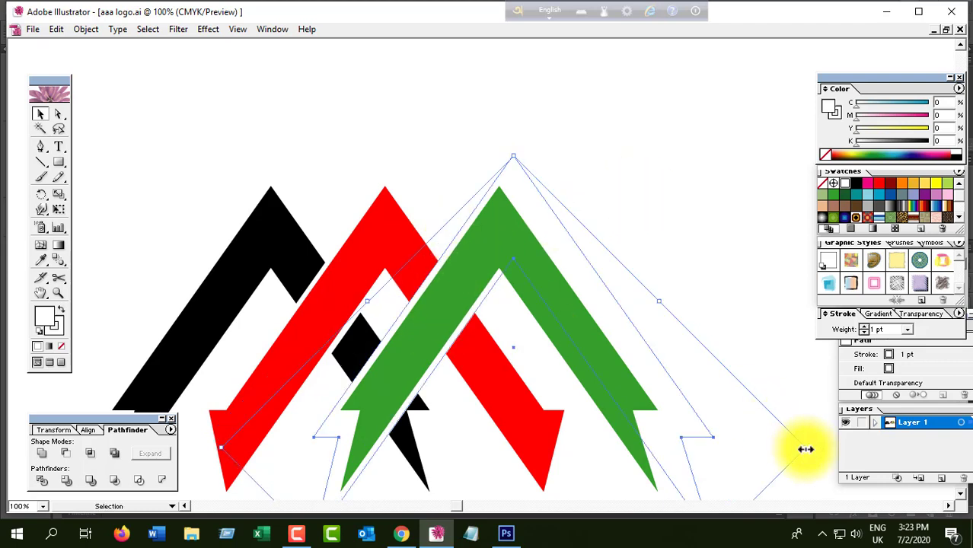
pyautogui.moveTo(805, 449); pyautogui.dragTo(801, 448)
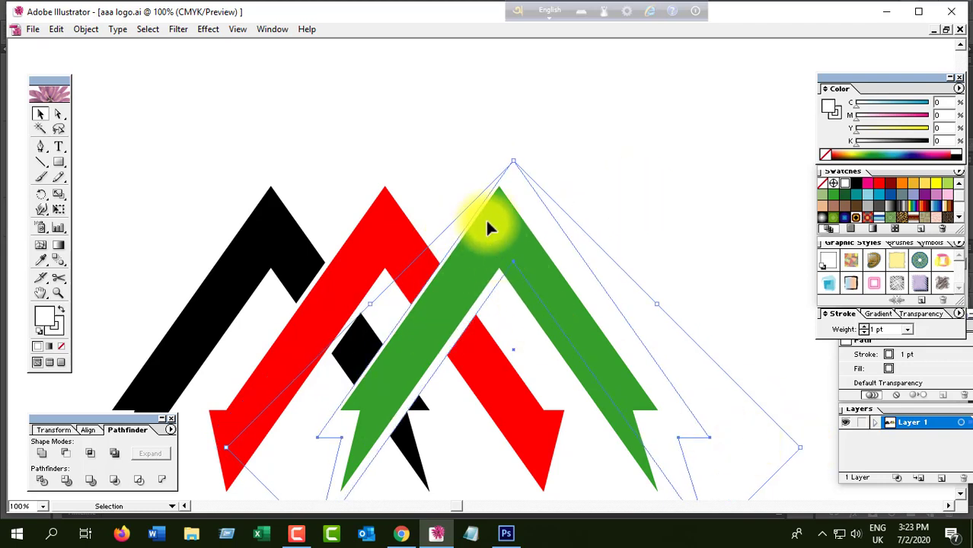
# Nudge the white chevron slightly to the left to balance the gaps beside the green left arm.
pyautogui.press('Left')
pyautogui.press('Left')
pyautogui.press('Left')
pyautogui.press('Left')
pyautogui.press('Left')
pyautogui.press('Left')
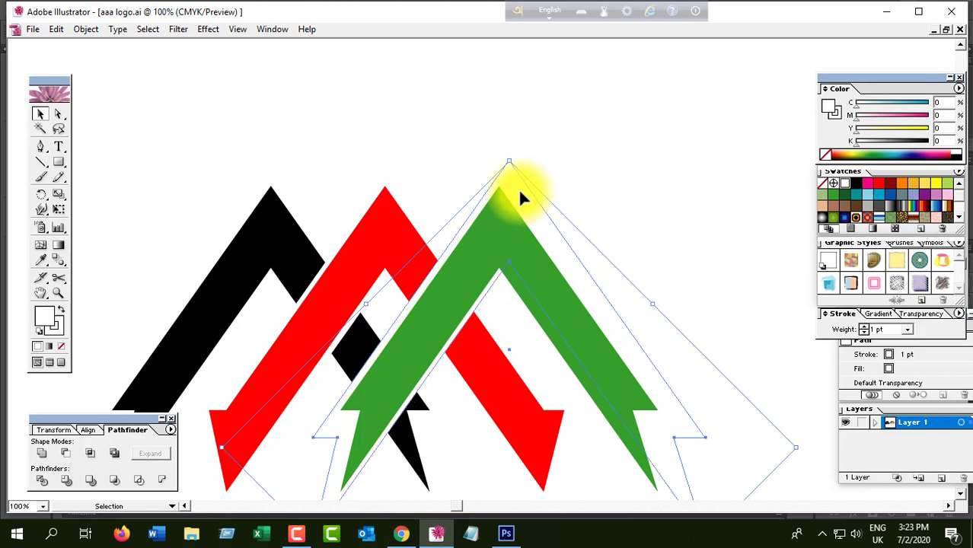
pyautogui.click(584, 166)
pyautogui.keyDown('ctrl'); pyautogui.keyDown('alt'); pyautogui.click(498, 313); pyautogui.keyUp('alt'); pyautogui.keyUp('ctrl')
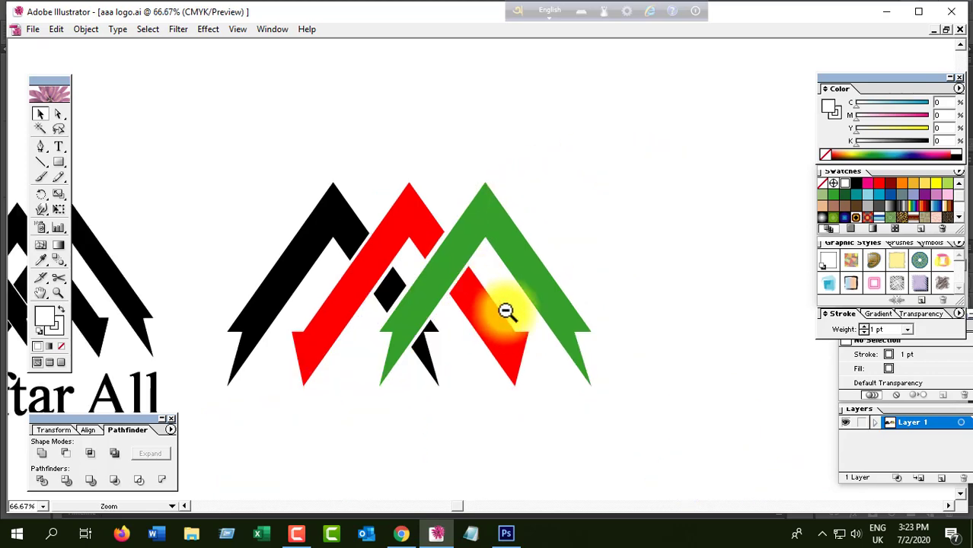
pyautogui.keyDown('ctrl'); pyautogui.keyDown('alt'); pyautogui.click(502, 311); pyautogui.keyUp('alt'); pyautogui.keyUp('ctrl')
# Fine-tune the white chevron's position where the green left arm crosses the red chevron, matching the gap widths on both sides.
pyautogui.hotkey('ctrl', '+')
pyautogui.hotkey('ctrl', '+')
pyautogui.hotkey('ctrl', '+')
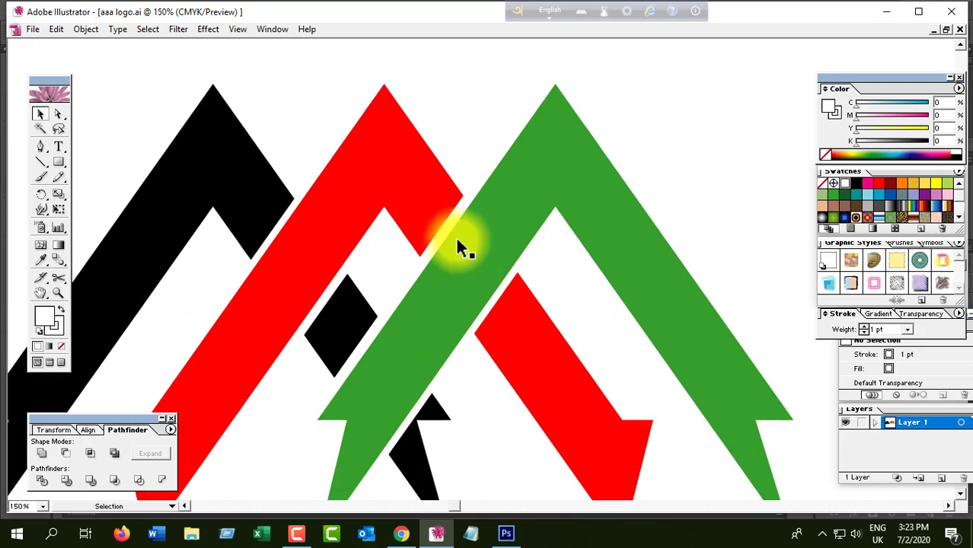
pyautogui.click(448, 233)
pyautogui.moveTo(449, 225); pyautogui.dragTo(450, 232)
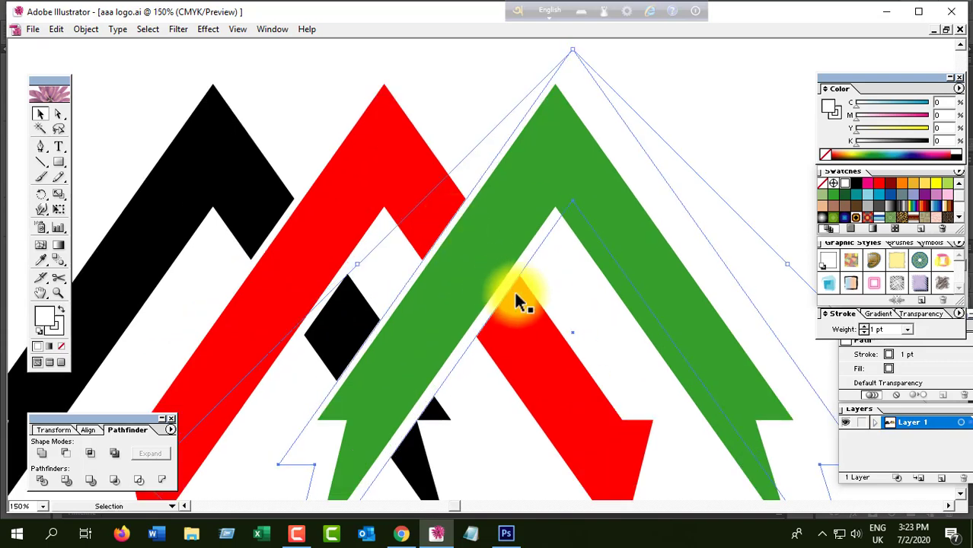
pyautogui.moveTo(503, 287); pyautogui.dragTo(505, 288)
pyautogui.click(687, 166)
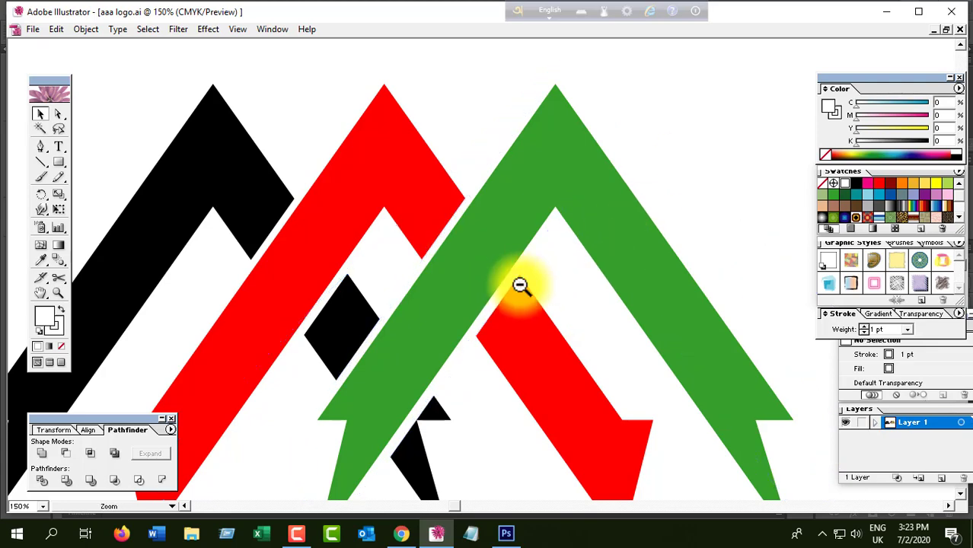
# Cut the white chevron out of the red chevron with Pathfinder Merge and delete the leftover white shape.
pyautogui.keyDown('ctrl'); pyautogui.keyDown('alt'); pyautogui.click(520, 285); pyautogui.keyUp('alt'); pyautogui.keyUp('ctrl')
pyautogui.keyDown('ctrl'); pyautogui.keyDown('alt'); pyautogui.click(520, 284); pyautogui.keyUp('alt'); pyautogui.keyUp('ctrl')
pyautogui.keyDown('shift'); pyautogui.click(411, 215); pyautogui.keyUp('shift')
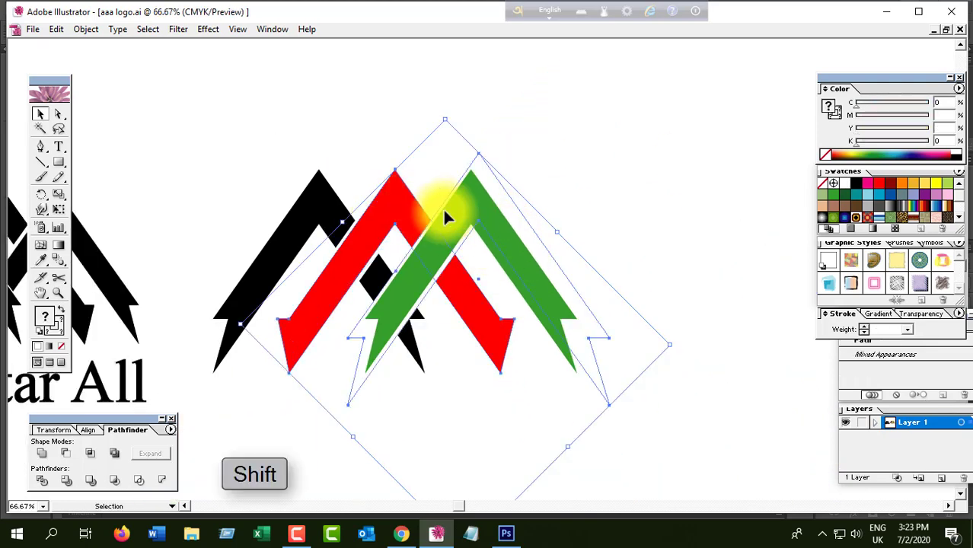
pyautogui.click(90, 481)
pyautogui.click(627, 201)
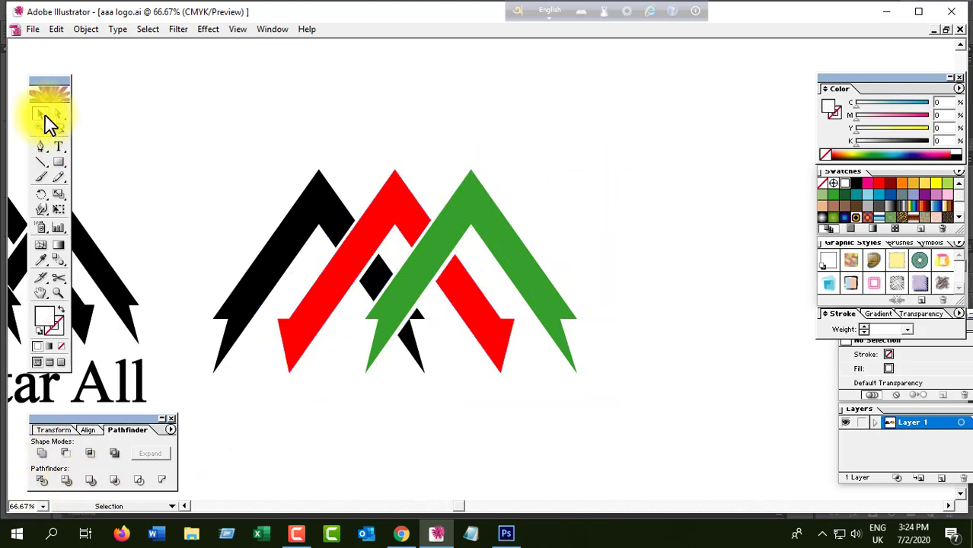
pyautogui.click(57, 114)
pyautogui.click(543, 309)
pyautogui.press('BackSpace')
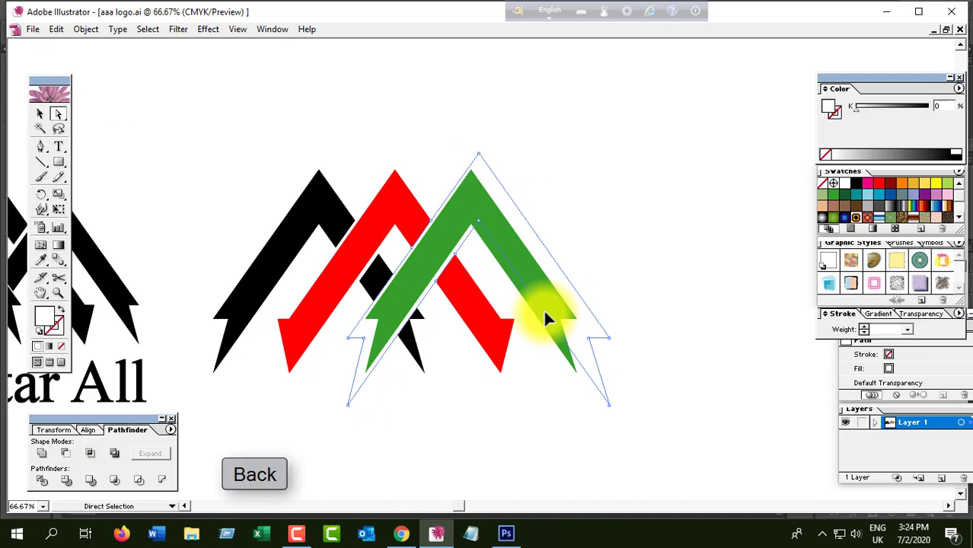
pyautogui.keyDown('ctrl'); pyautogui.keyDown('alt'); pyautogui.click(408, 321); pyautogui.keyUp('alt'); pyautogui.keyUp('ctrl')
pyautogui.keyDown('ctrl'); pyautogui.click(443, 269); pyautogui.keyUp('ctrl')
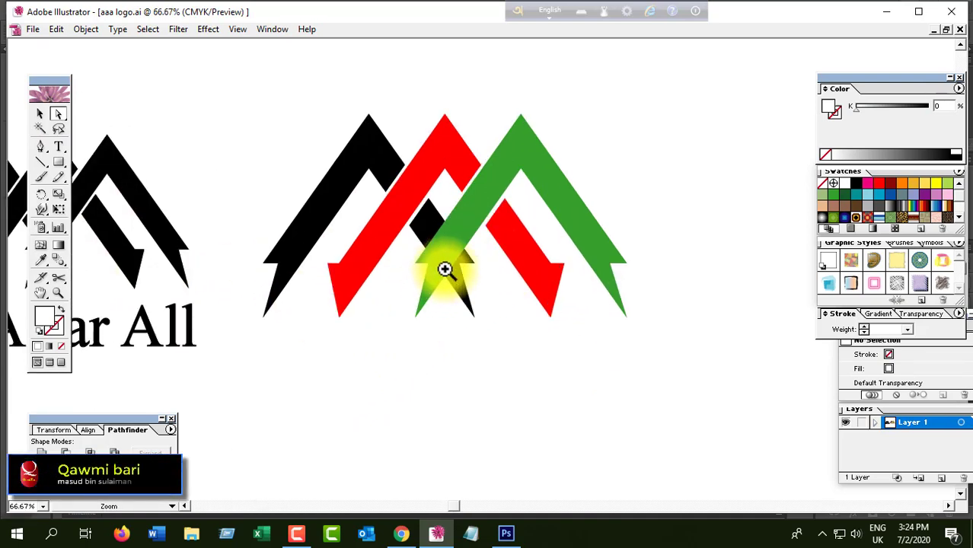
# Try to bring the black chevron's lower right arm piece in front of the green chevron.
pyautogui.keyDown('ctrl'); pyautogui.click(463, 260); pyautogui.keyUp('ctrl')
pyautogui.keyDown('ctrl'); pyautogui.click(465, 263); pyautogui.keyUp('ctrl')
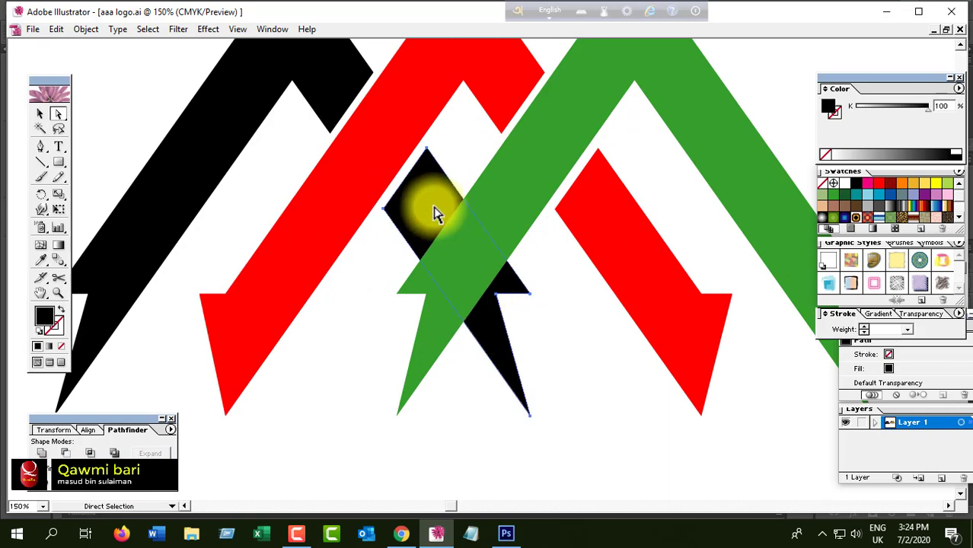
pyautogui.click(87, 29)
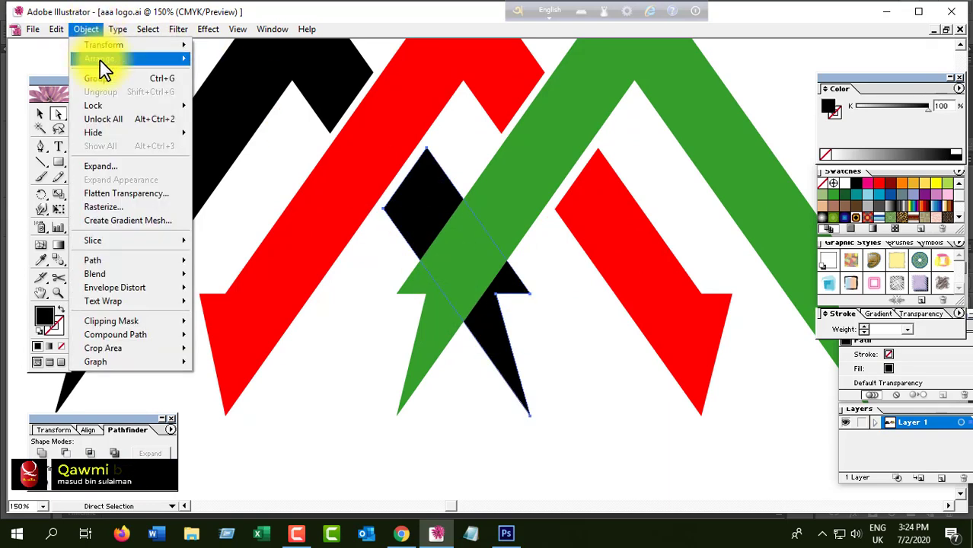
pyautogui.moveTo(102, 57)
pyautogui.click(246, 60)
pyautogui.click(551, 298)
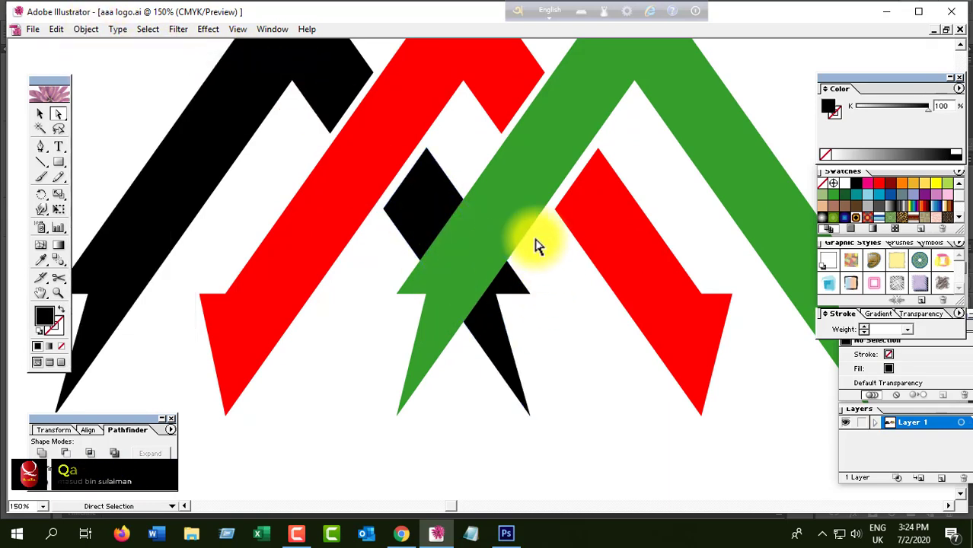
# Unlock all objects and try again to bring the black right arm piece to the front.
pyautogui.click(86, 29)
pyautogui.click(124, 120)
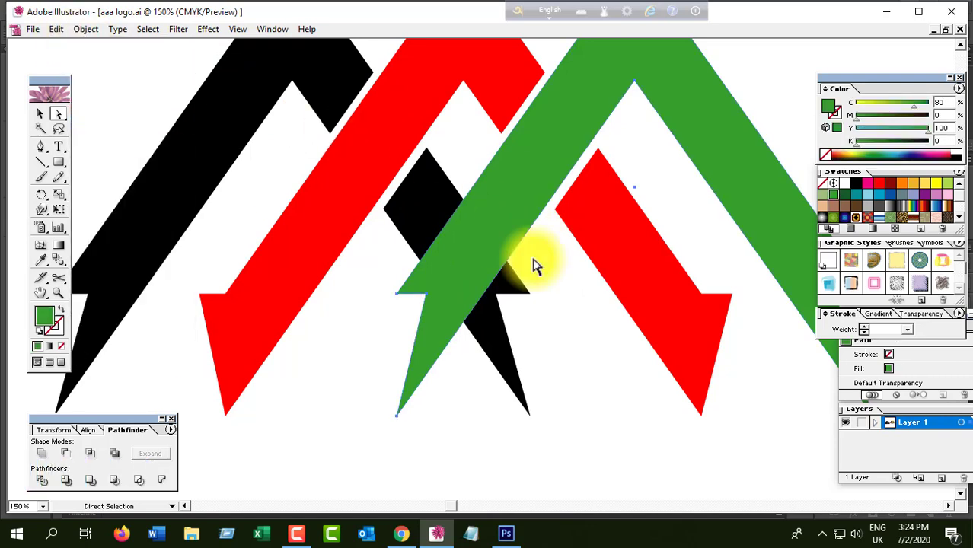
pyautogui.click(85, 29)
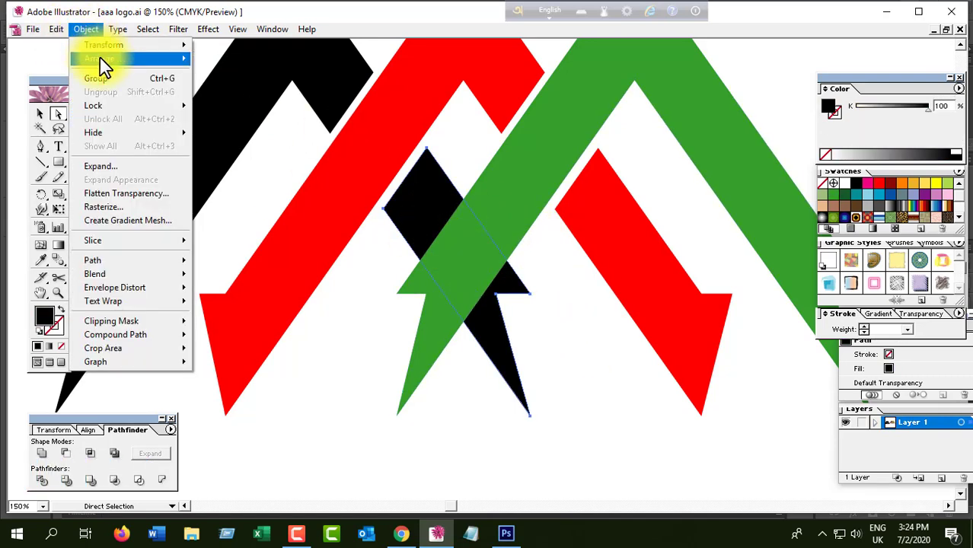
pyautogui.moveTo(102, 58)
pyautogui.click(233, 60)
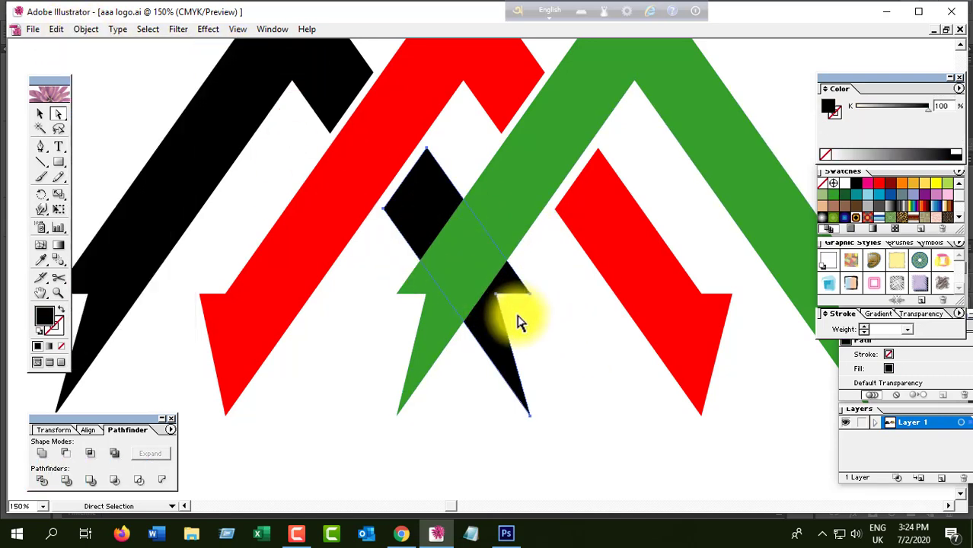
pyautogui.keyDown('ctrl'); pyautogui.keyDown('alt'); pyautogui.click(562, 308); pyautogui.keyUp('alt'); pyautogui.keyUp('ctrl')
pyautogui.keyDown('ctrl'); pyautogui.keyDown('alt'); pyautogui.click(559, 310); pyautogui.keyUp('alt'); pyautogui.keyUp('ctrl')
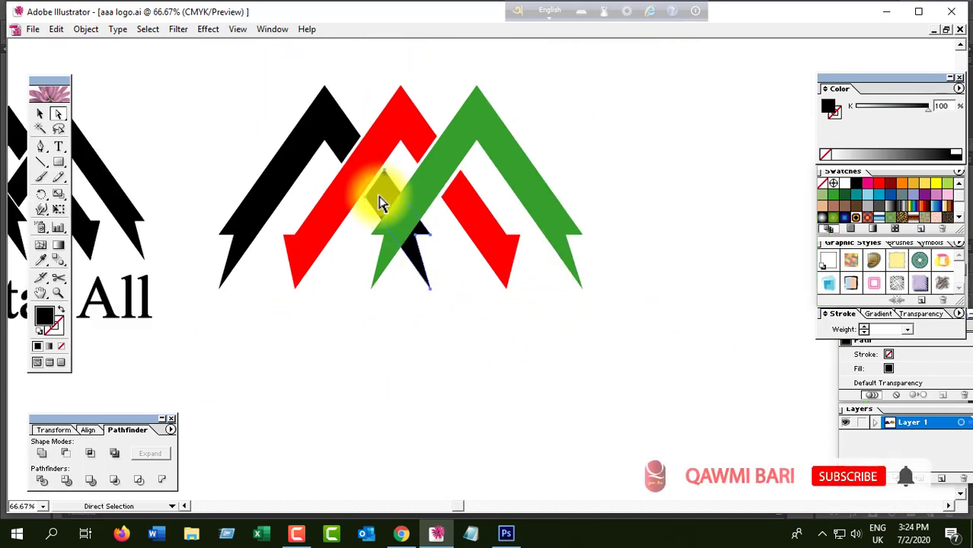
pyautogui.hotkey('ctrl', 'shift', ']')
# Ungroup the black chevron so its two pieces can be arranged separately.
pyautogui.click(41, 114)
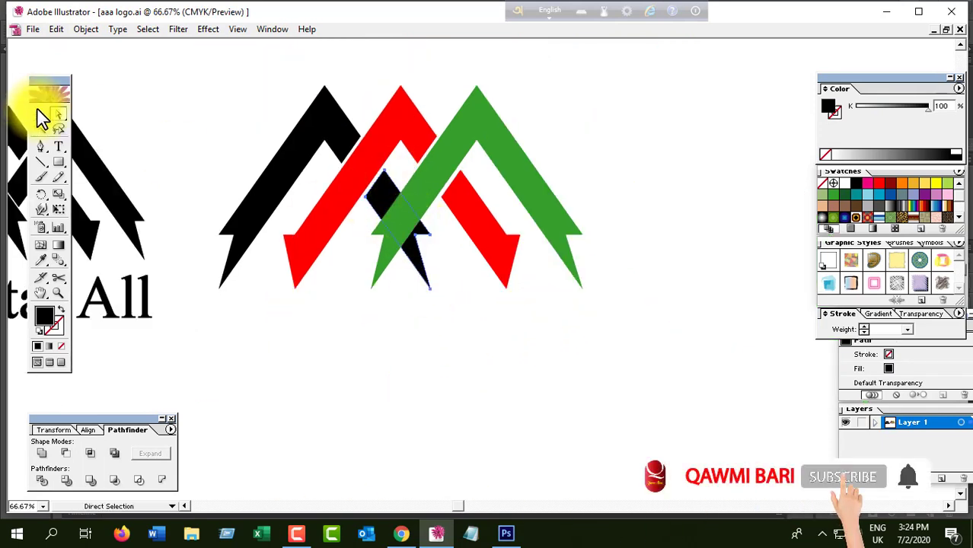
pyautogui.click(419, 259)
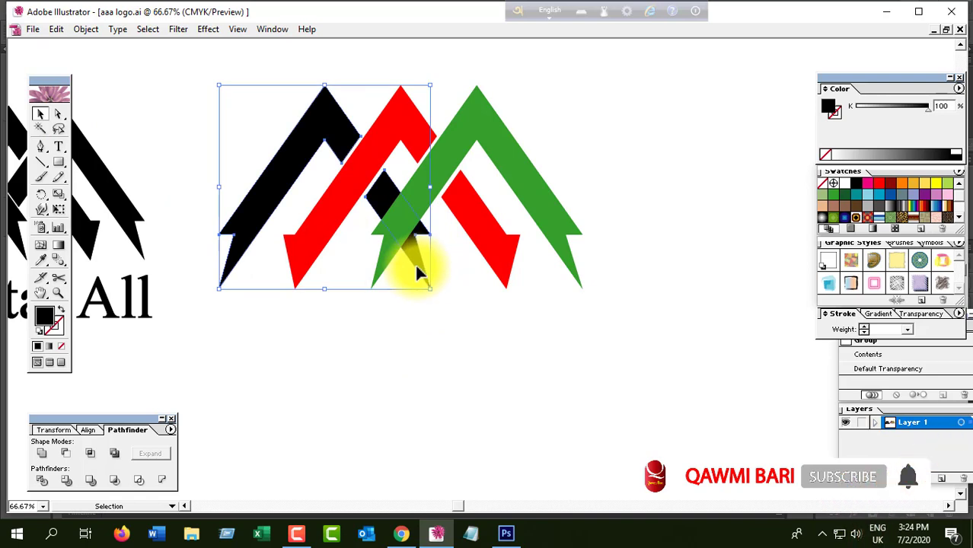
pyautogui.rightClick(416, 266)
pyautogui.click(456, 306)
pyautogui.click(432, 295)
# Bring the black right arm piece to the front, over the green chevron's left arm.
pyautogui.click(420, 265)
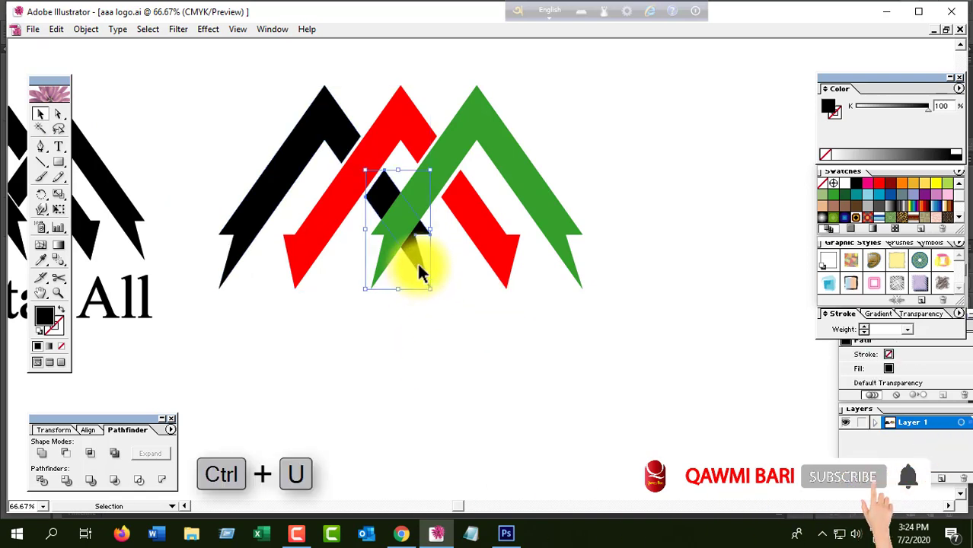
pyautogui.click(86, 29)
pyautogui.moveTo(114, 59)
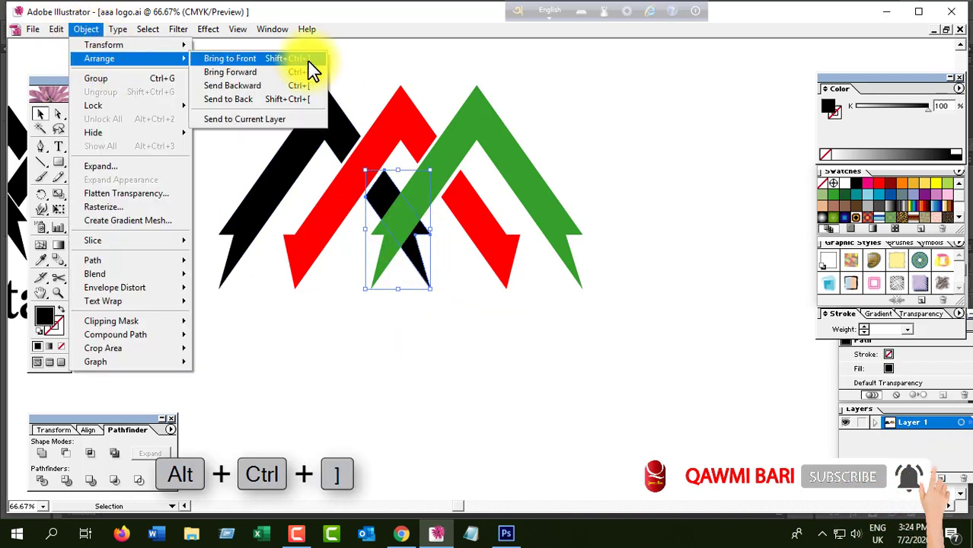
pyautogui.click(309, 61)
pyautogui.click(464, 279)
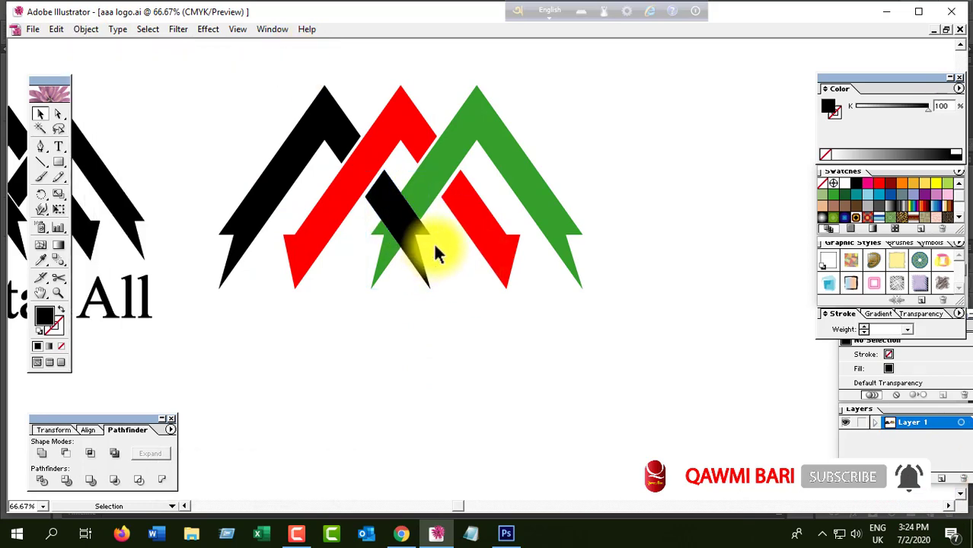
# Copy the black right arm piece, paste the copy in front, and lock that front copy.
pyautogui.keyDown('ctrl'); pyautogui.click(417, 228); pyautogui.keyUp('ctrl')
pyautogui.keyDown('ctrl'); pyautogui.click(462, 228); pyautogui.keyUp('ctrl')
pyautogui.hotkey('ctrl', '-')
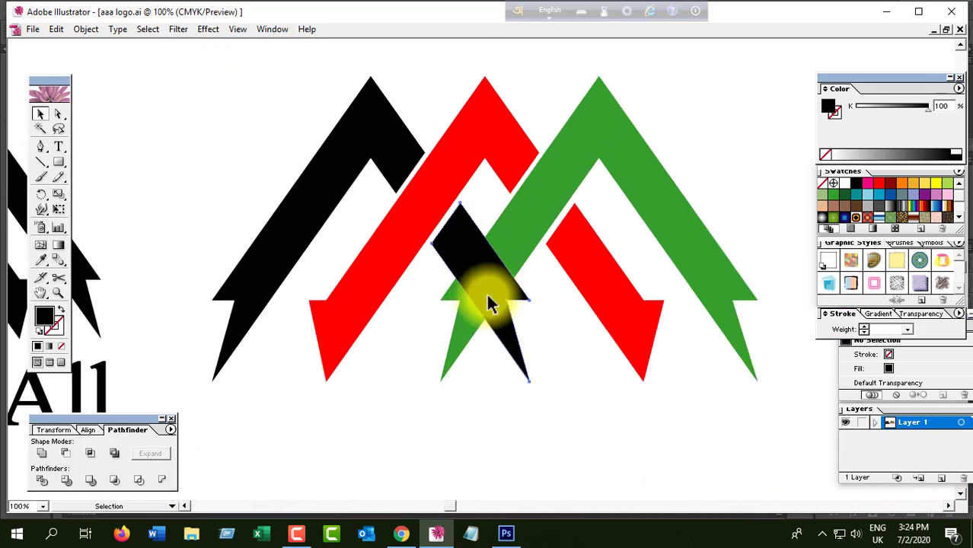
pyautogui.click(489, 302)
pyautogui.hotkey('ctrl', 'c')
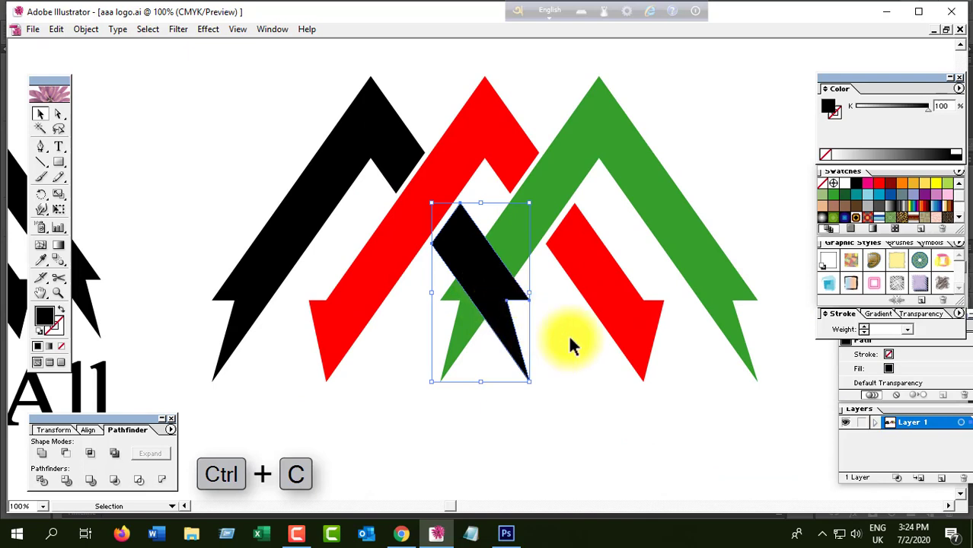
pyautogui.hotkey('ctrl', 'f')
pyautogui.click(86, 29)
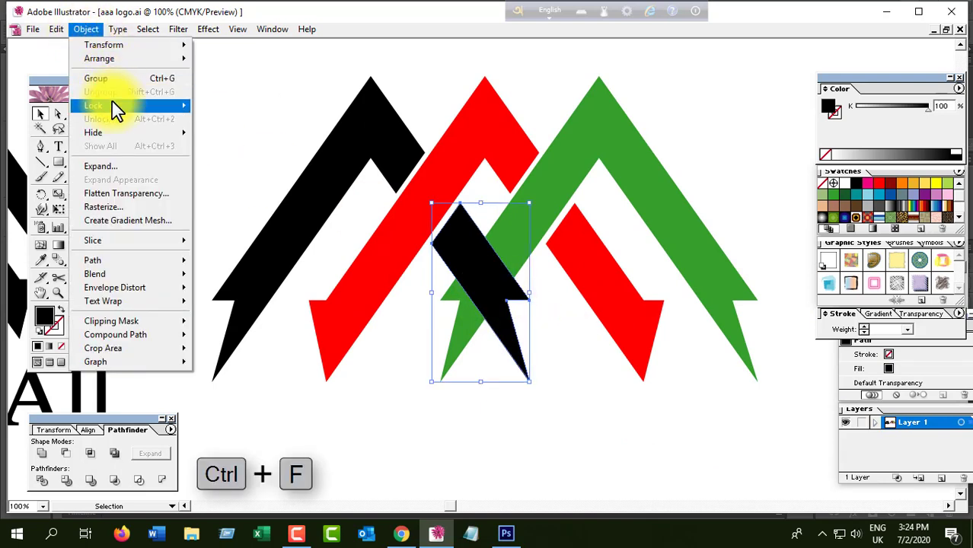
pyautogui.moveTo(113, 105)
pyautogui.click(243, 112)
# Colour the unlocked arm piece beneath the locked black copy white.
pyautogui.hotkey('ctrl', 'u')
pyautogui.click(488, 296)
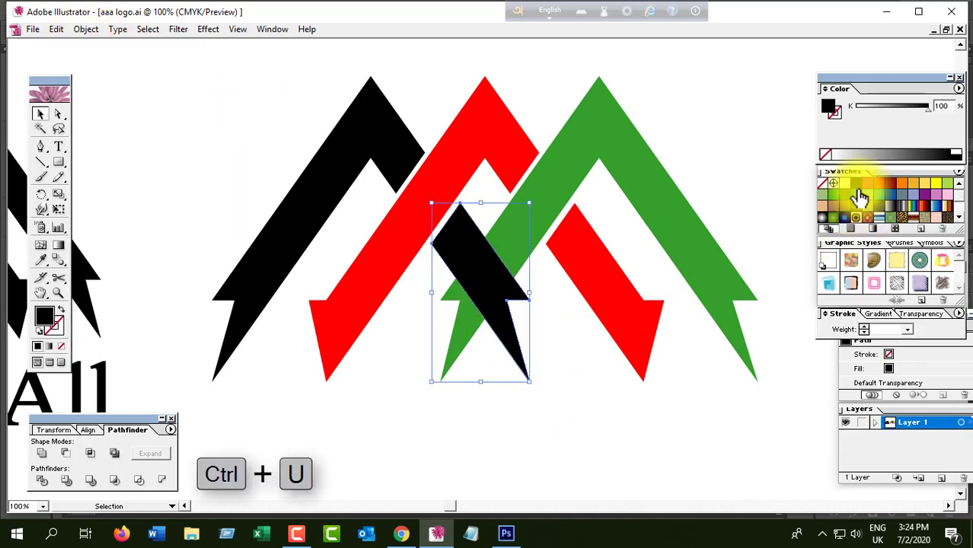
pyautogui.click(845, 183)
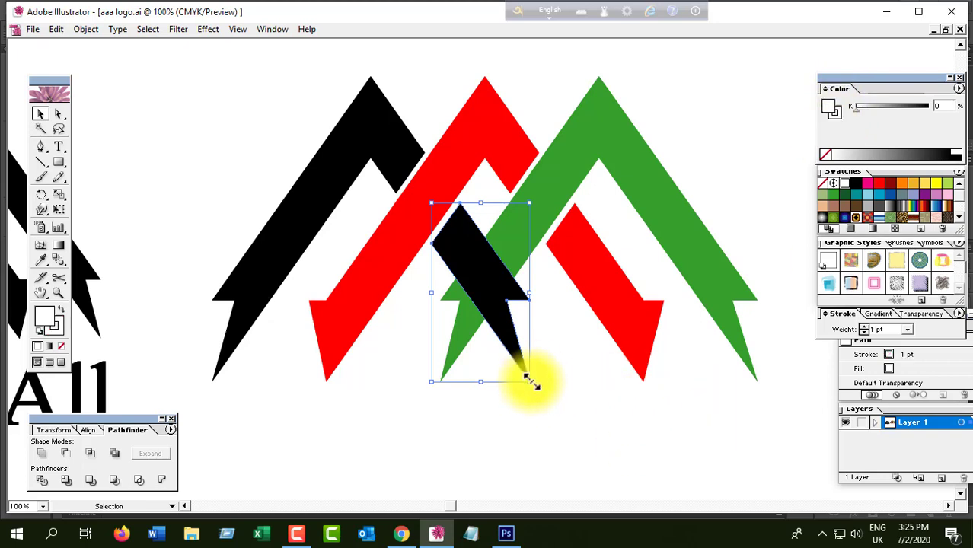
# Enlarge the white arm piece slightly from its centre so it extends beyond the black copy's edges.
pyautogui.keyDown('ctrl'); pyautogui.keyDown('alt'); pyautogui.click(504, 334); pyautogui.keyUp('alt'); pyautogui.keyUp('ctrl')
pyautogui.keyDown('ctrl'); pyautogui.click(502, 265); pyautogui.keyUp('ctrl')
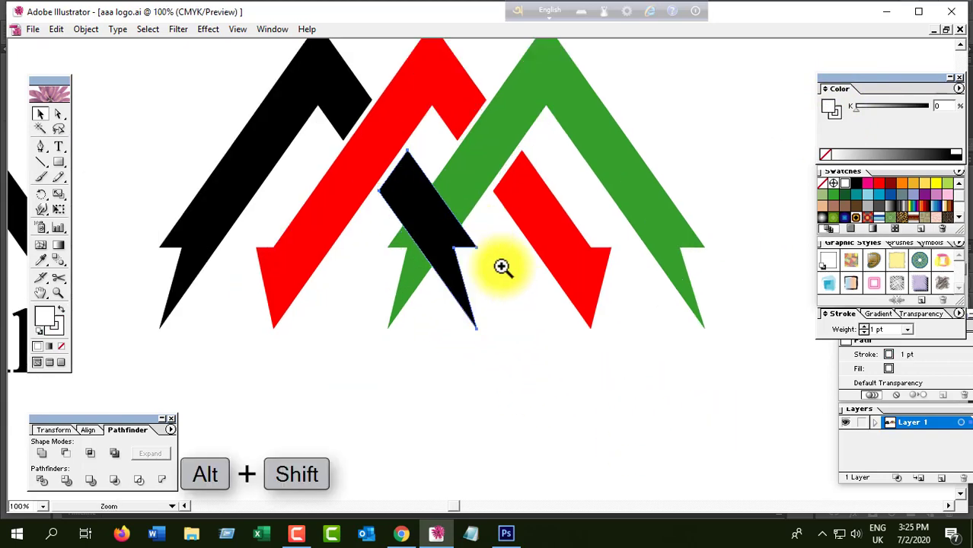
pyautogui.click(502, 266)
pyautogui.press('v')
pyautogui.moveTo(445, 364); pyautogui.dragTo(451, 371)
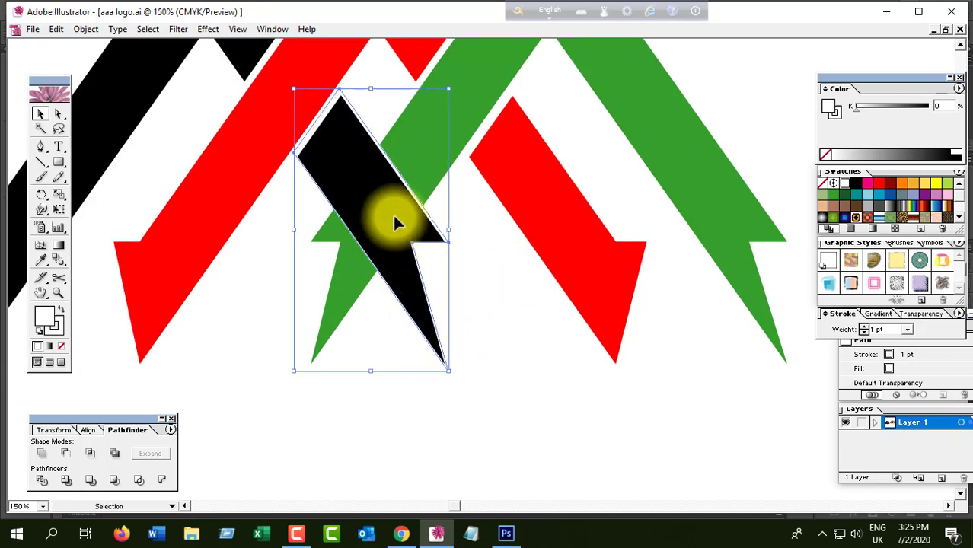
# Widen the white arm piece so the gaps between the black arm and the green chevron match the other gaps.
pyautogui.keyDown('ctrl'); pyautogui.click(395, 218); pyautogui.keyUp('ctrl')
pyautogui.keyDown('ctrl'); pyautogui.click(497, 294); pyautogui.keyUp('ctrl')
pyautogui.moveTo(567, 255); pyautogui.dragTo(576, 255)
pyautogui.moveTo(526, 224); pyautogui.dragTo(507, 291)
pyautogui.keyDown('ctrl'); pyautogui.keyDown('alt'); pyautogui.click(513, 241); pyautogui.keyUp('alt'); pyautogui.keyUp('ctrl')
pyautogui.keyDown('ctrl'); pyautogui.keyDown('alt'); pyautogui.click(514, 252); pyautogui.keyUp('alt'); pyautogui.keyUp('ctrl')
pyautogui.click(537, 328)
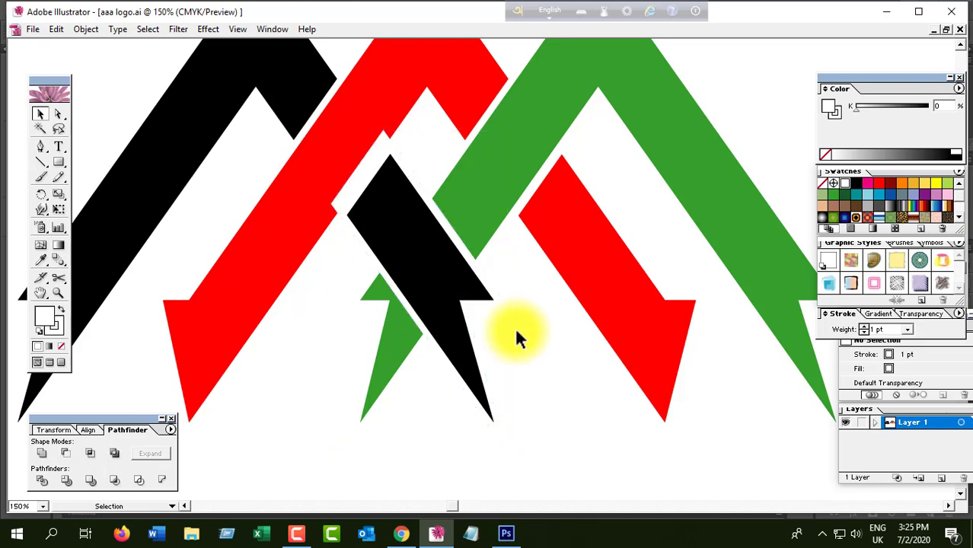
# Cut the white arm piece out of the green chevron with Pathfinder and delete the leftover white shape.
pyautogui.keyDown('ctrl'); pyautogui.click(448, 275); pyautogui.keyUp('ctrl')
pyautogui.keyDown('ctrl'); pyautogui.keyDown('alt'); pyautogui.click(473, 279); pyautogui.keyUp('alt'); pyautogui.keyUp('ctrl')
pyautogui.keyDown('ctrl'); pyautogui.keyDown('alt'); pyautogui.click(474, 279); pyautogui.keyUp('alt'); pyautogui.keyUp('ctrl')
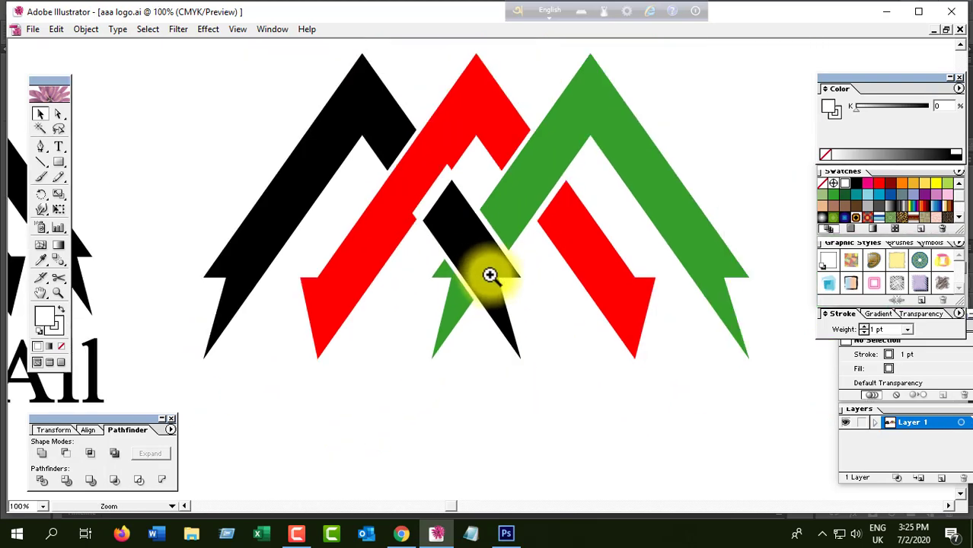
pyautogui.keyDown('ctrl'); pyautogui.click(457, 264); pyautogui.keyUp('ctrl')
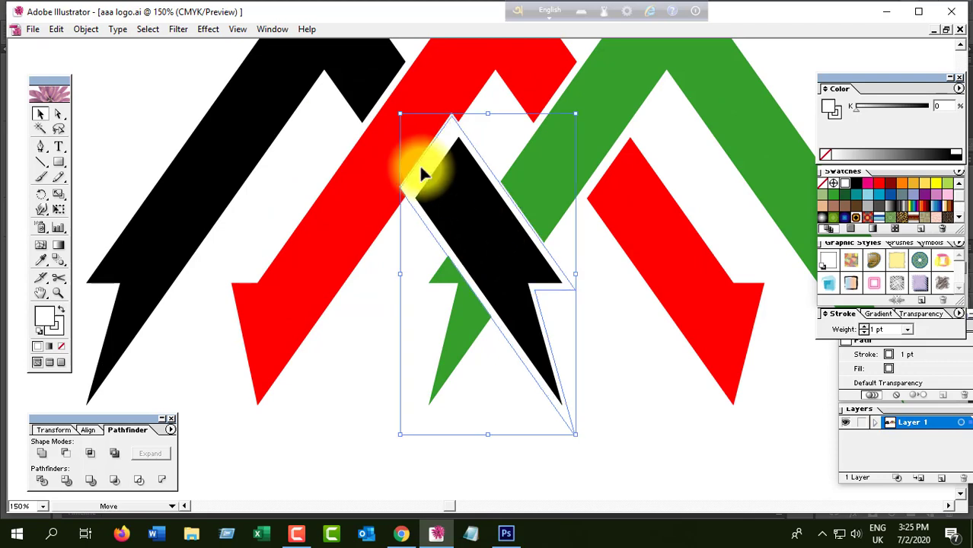
pyautogui.click(593, 322)
pyautogui.keyDown('ctrl'); pyautogui.keyDown('alt'); pyautogui.click(525, 267); pyautogui.keyUp('alt'); pyautogui.keyUp('ctrl')
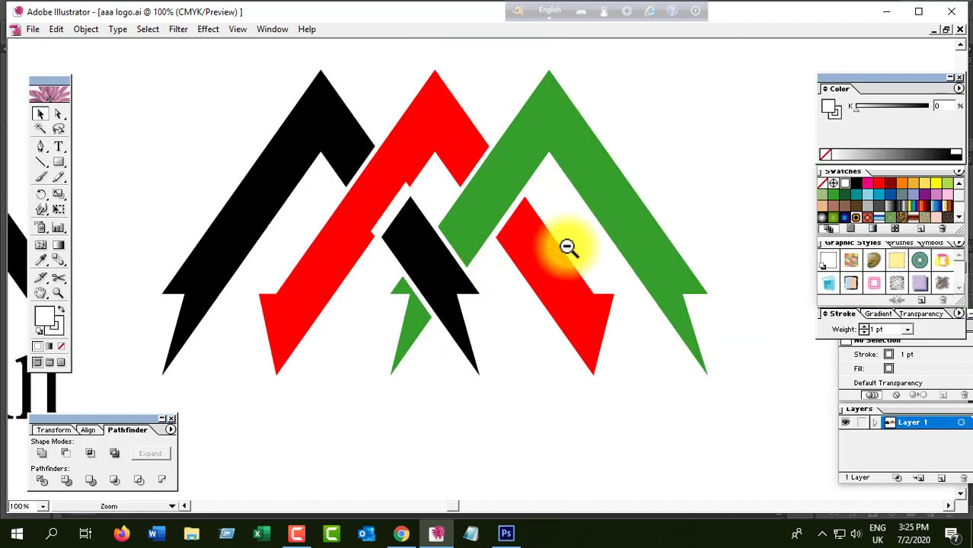
pyautogui.keyDown('ctrl'); pyautogui.keyDown('alt'); pyautogui.click(568, 245); pyautogui.keyUp('alt'); pyautogui.keyUp('ctrl')
pyautogui.press('shift')
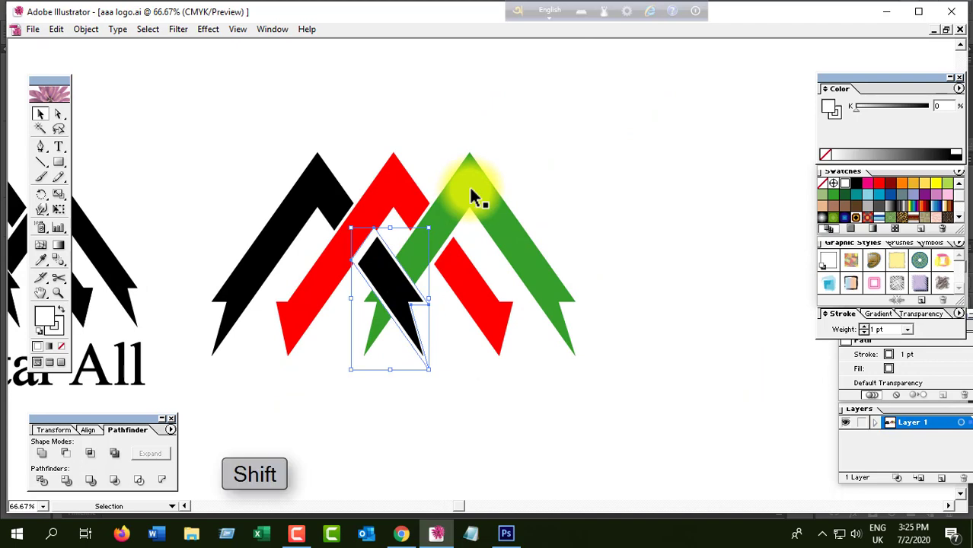
pyautogui.keyDown('shift'); pyautogui.click(472, 196); pyautogui.keyUp('shift')
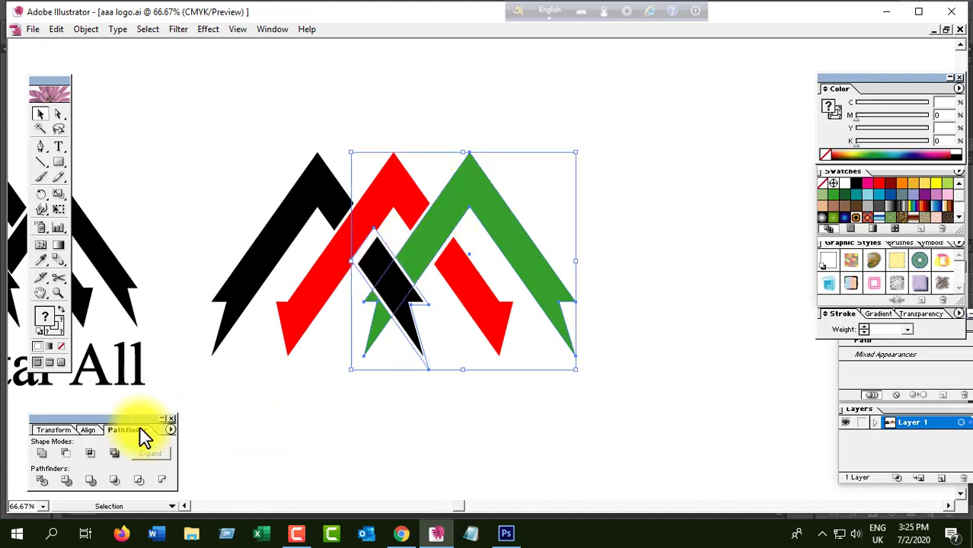
pyautogui.click(384, 421)
pyautogui.click(58, 113)
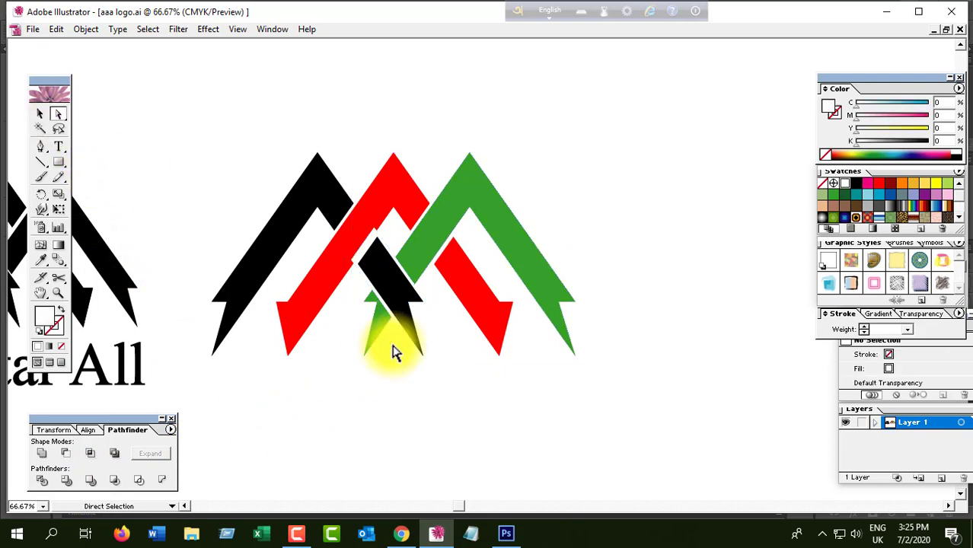
pyautogui.click(368, 248)
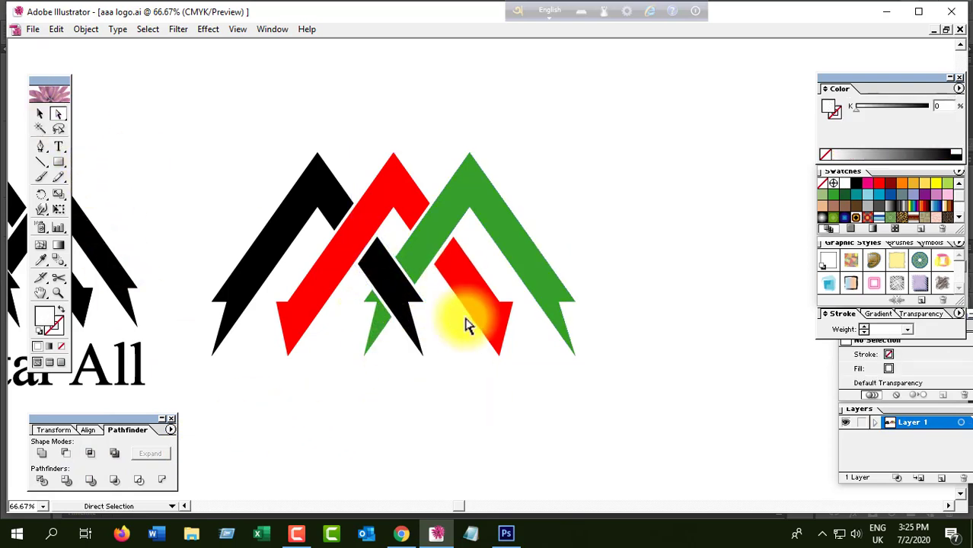
# Compare the finished mark with the original logo and unlock the black right arm piece.
pyautogui.click(38, 115)
pyautogui.keyDown('ctrl'); pyautogui.keyDown('alt'); pyautogui.click(346, 284); pyautogui.keyUp('alt'); pyautogui.keyUp('ctrl')
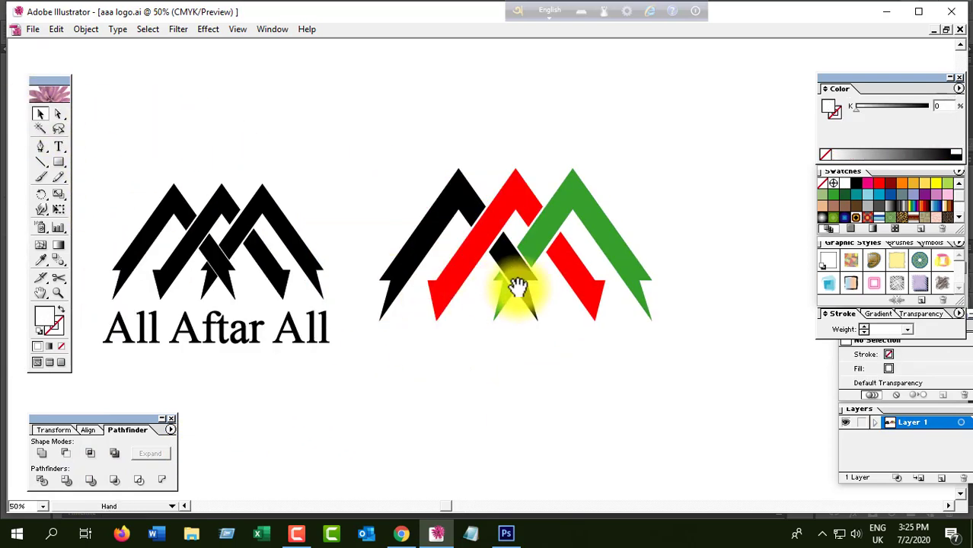
pyautogui.moveTo(530, 295); pyautogui.dragTo(461, 295)
pyautogui.keyDown('ctrl'); pyautogui.click(461, 272); pyautogui.keyUp('ctrl')
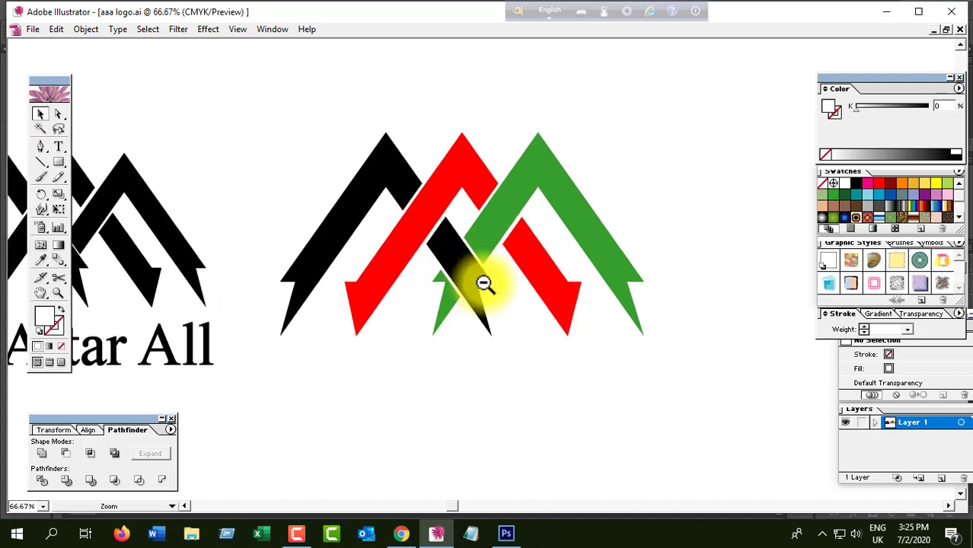
pyautogui.keyDown('ctrl'); pyautogui.keyDown('alt'); pyautogui.click(472, 277); pyautogui.keyUp('alt'); pyautogui.keyUp('ctrl')
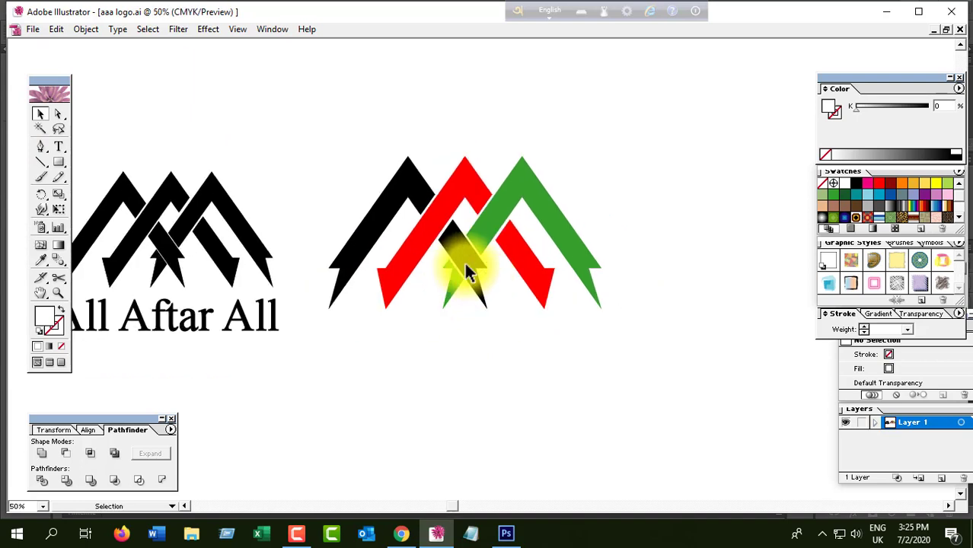
pyautogui.click(87, 30)
pyautogui.click(124, 119)
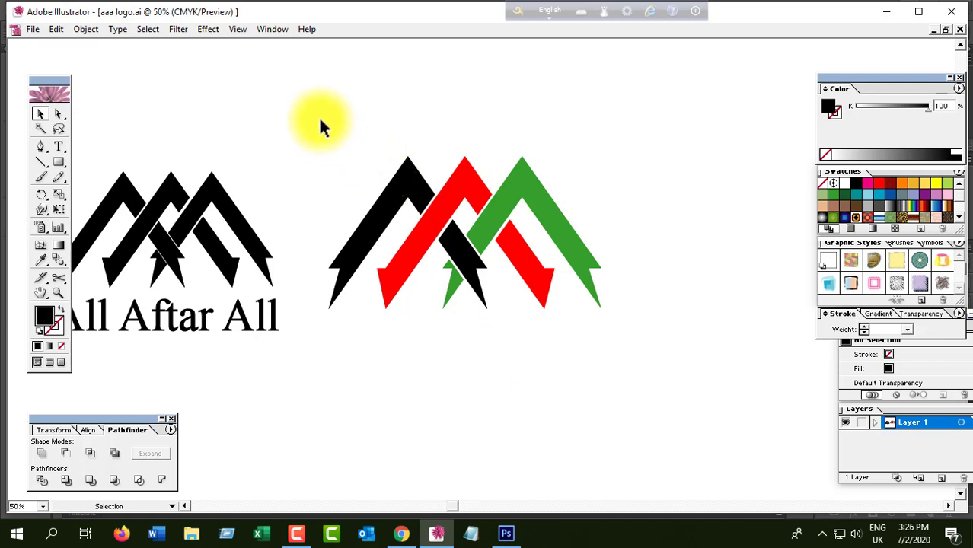
# Group the black chevron's two pieces together.
pyautogui.click(451, 251)
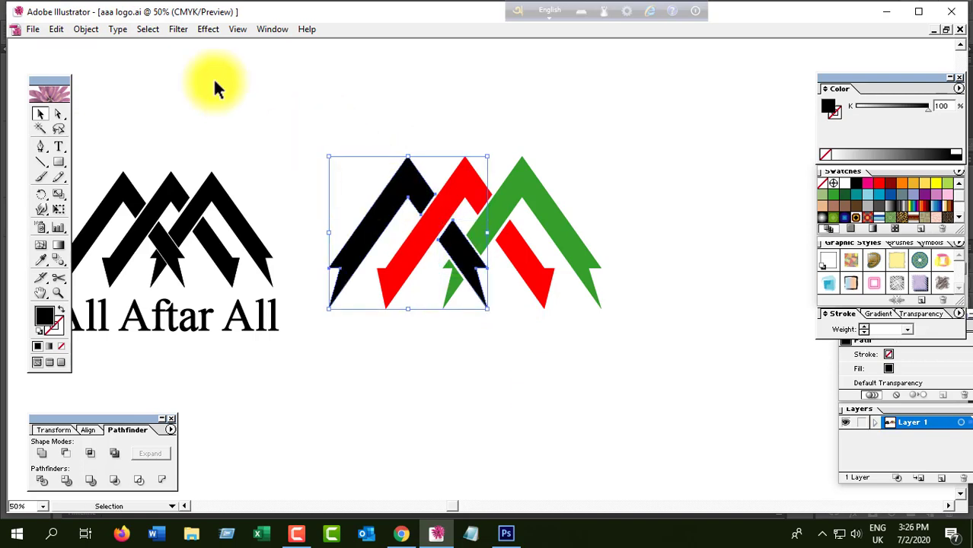
pyautogui.click(86, 29)
pyautogui.click(110, 79)
pyautogui.click(524, 269)
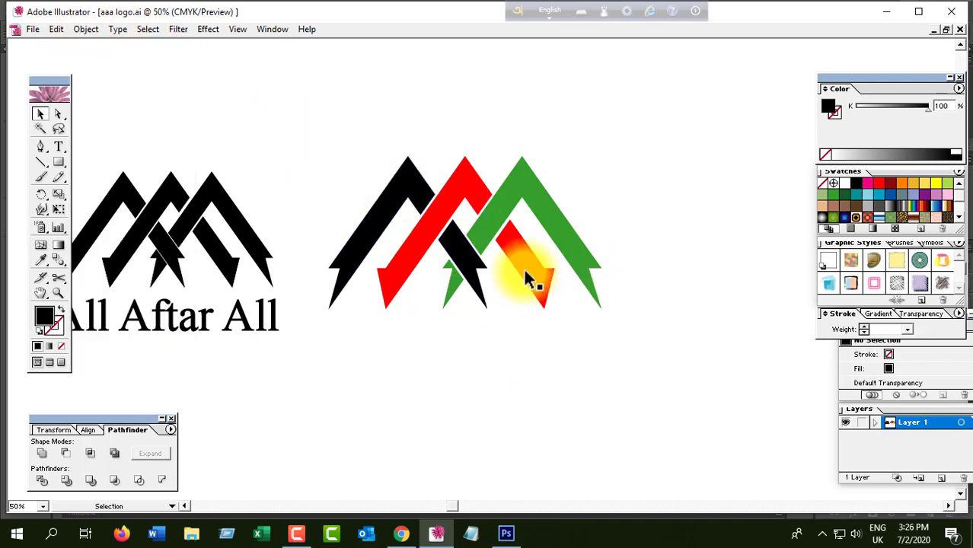
# Fill the red, green and black pieces of all three chevrons with solid black.
pyautogui.click(573, 245)
pyautogui.click(484, 255)
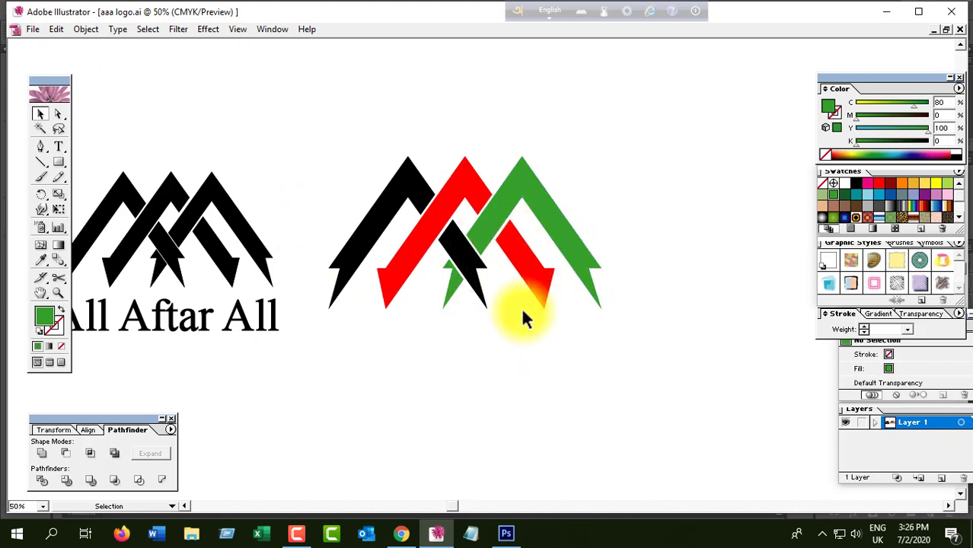
pyautogui.click(569, 228)
pyautogui.keyDown('shift'); pyautogui.click(423, 233); pyautogui.keyUp('shift')
pyautogui.keyDown('shift'); pyautogui.click(365, 230); pyautogui.keyUp('shift')
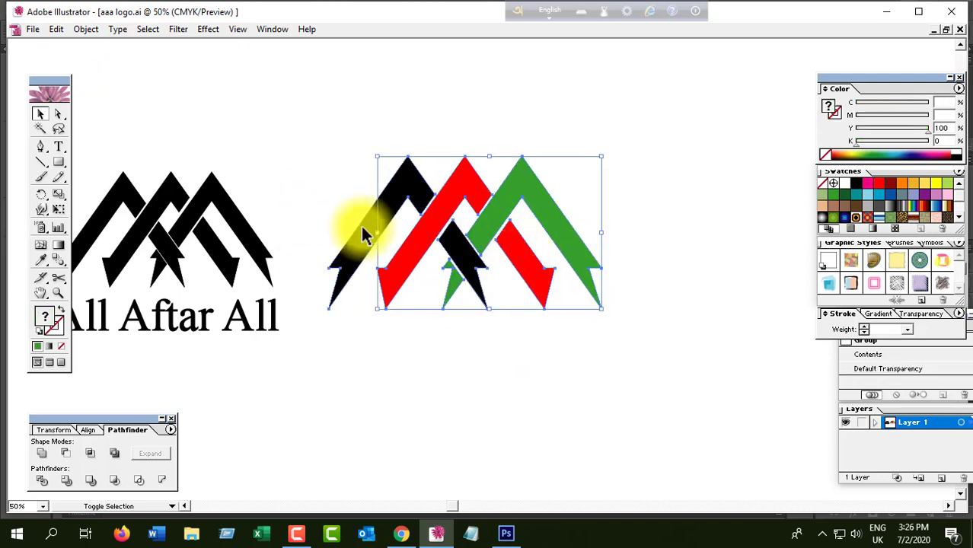
pyautogui.click(857, 186)
pyautogui.click(618, 313)
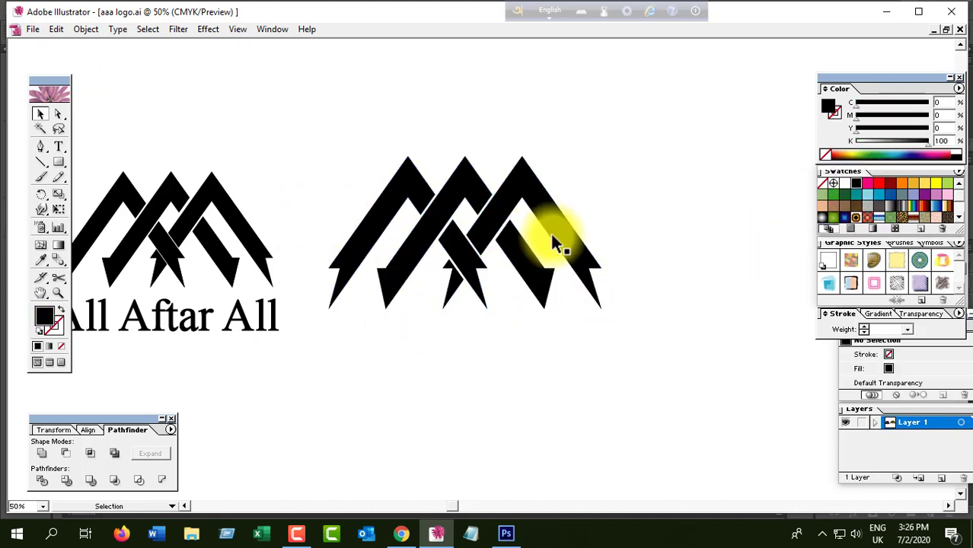
pyautogui.moveTo(326, 143); pyautogui.dragTo(648, 335)
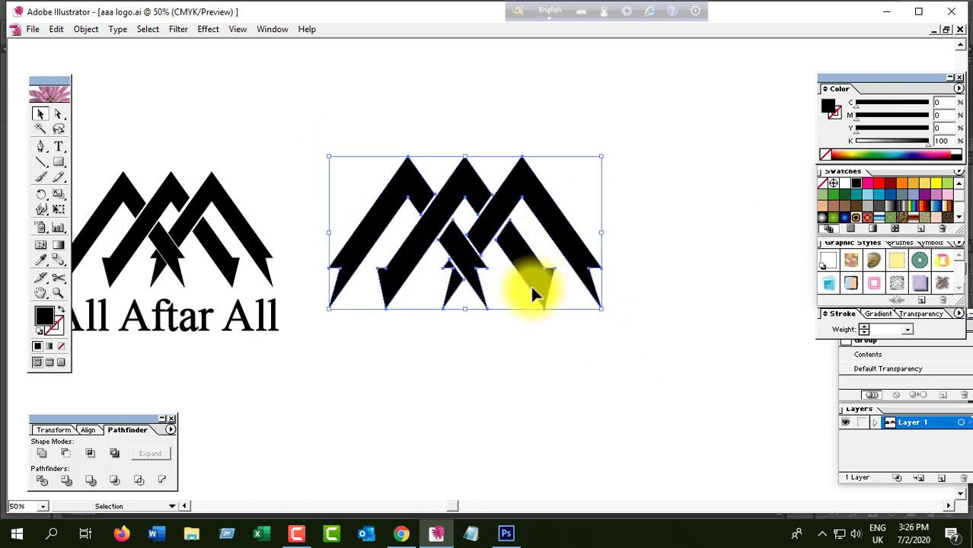
pyautogui.click(545, 327)
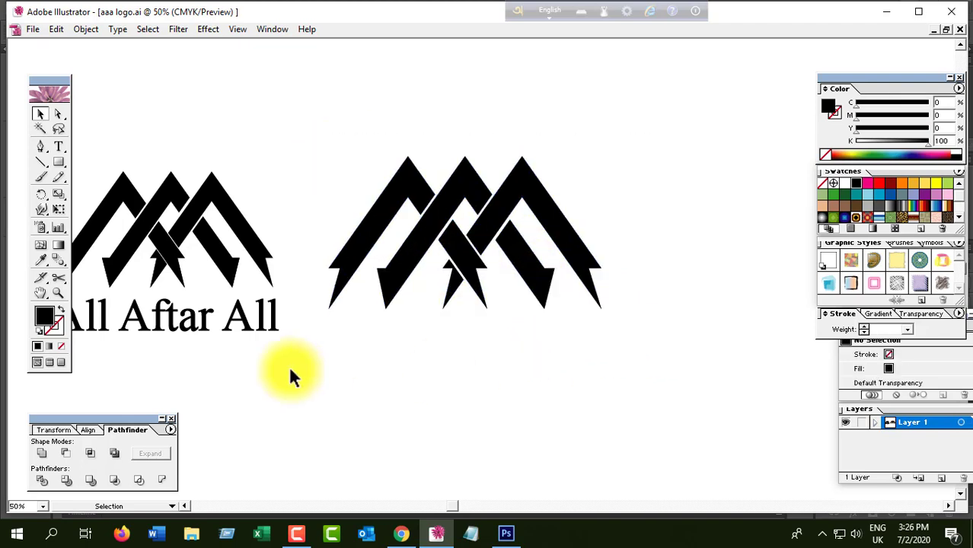
# Place an enlarged copy of the "All Aftar All" lettering beneath the recreated mark.
pyautogui.moveTo(268, 329); pyautogui.dragTo(595, 367)
pyautogui.moveTo(554, 340); pyautogui.dragTo(556, 356)
pyautogui.click(613, 400)
# Delete the original reference logo with its lettering, leaving only the recreated version.
pyautogui.keyDown('ctrl'); pyautogui.keyDown('alt'); pyautogui.click(385, 323); pyautogui.keyUp('alt'); pyautogui.keyUp('ctrl')
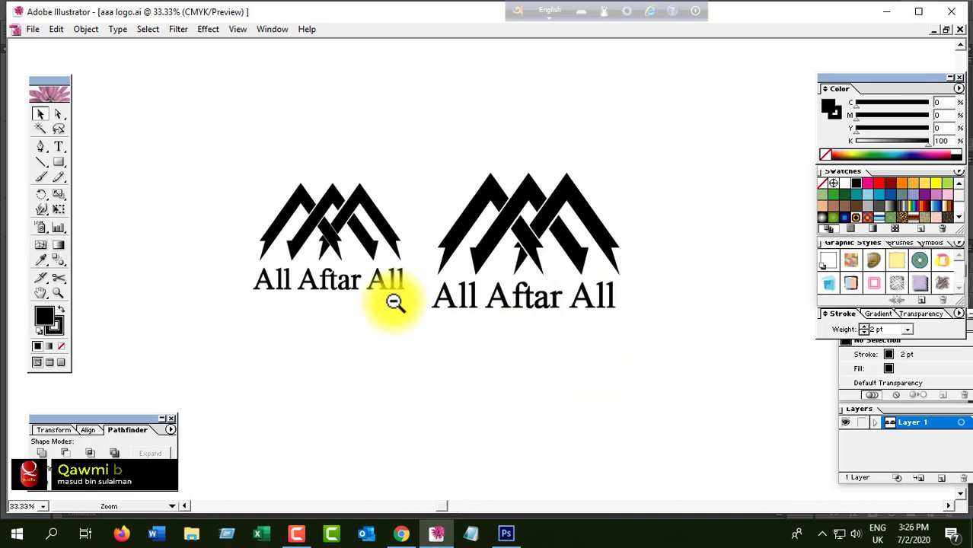
pyautogui.moveTo(189, 157); pyautogui.dragTo(413, 313)
pyautogui.press('Delete')
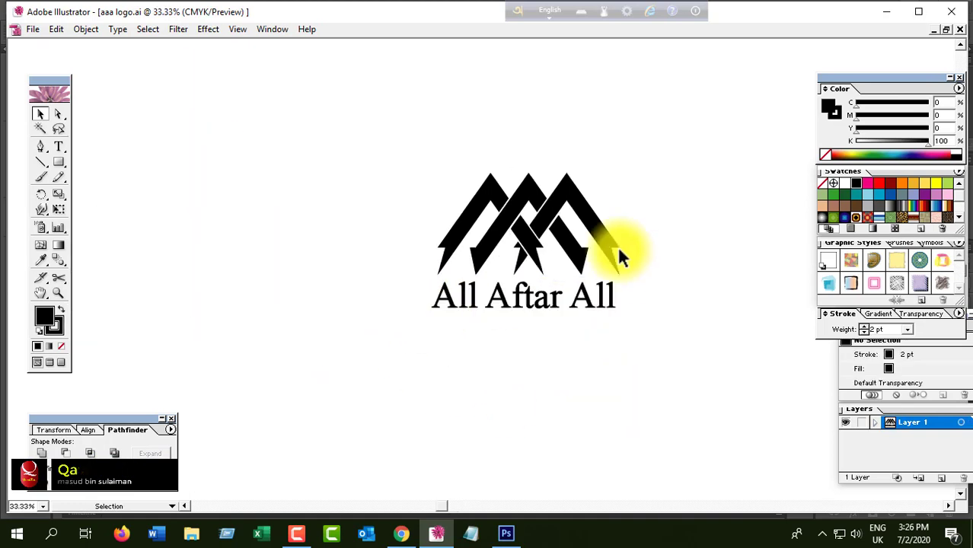
# Set up a web export of the logo as PNG-24 with transparency.
pyautogui.keyDown('ctrl'); pyautogui.click(561, 260); pyautogui.keyUp('ctrl')
pyautogui.keyDown('ctrl'); pyautogui.click(526, 295); pyautogui.keyUp('ctrl')
pyautogui.keyDown('ctrl'); pyautogui.keyDown('alt'); pyautogui.click(491, 278); pyautogui.keyUp('alt'); pyautogui.keyUp('ctrl')
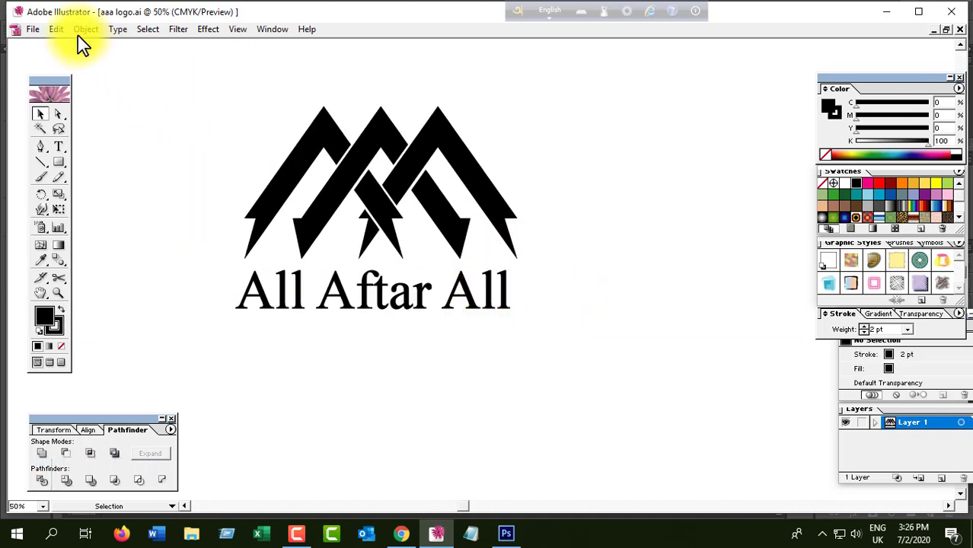
pyautogui.click(32, 31)
pyautogui.click(86, 174)
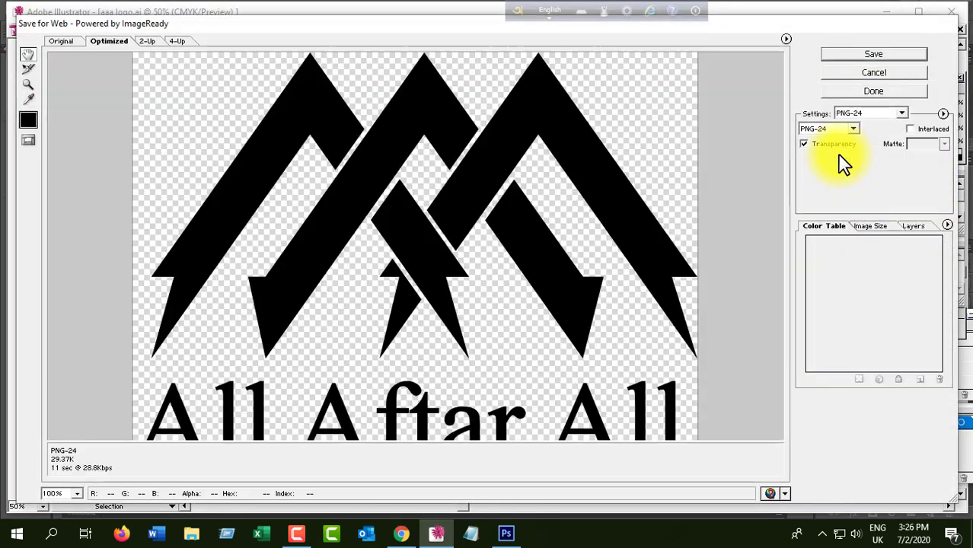
pyautogui.click(852, 130)
pyautogui.click(834, 174)
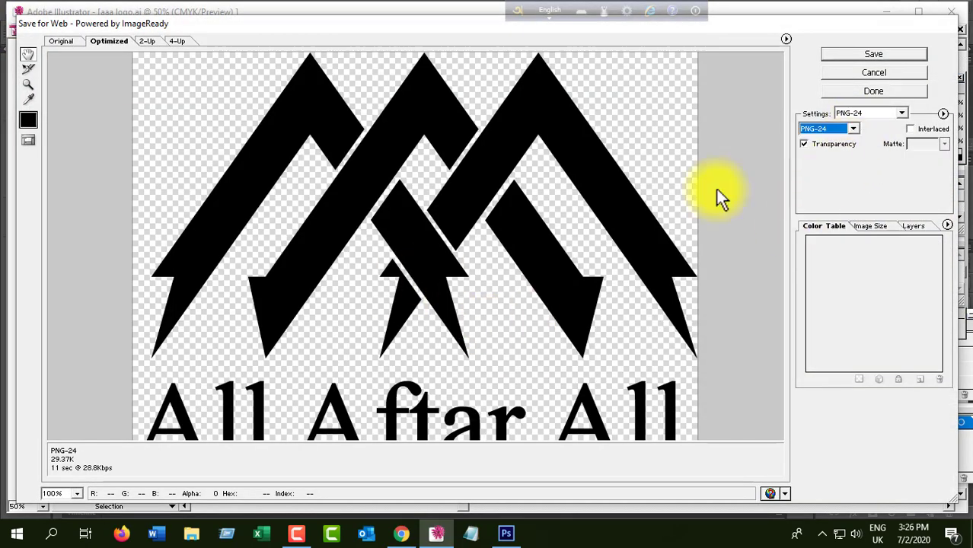
# Save the optimized image to the Desktop as aaa-logo.png.
pyautogui.click(899, 55)
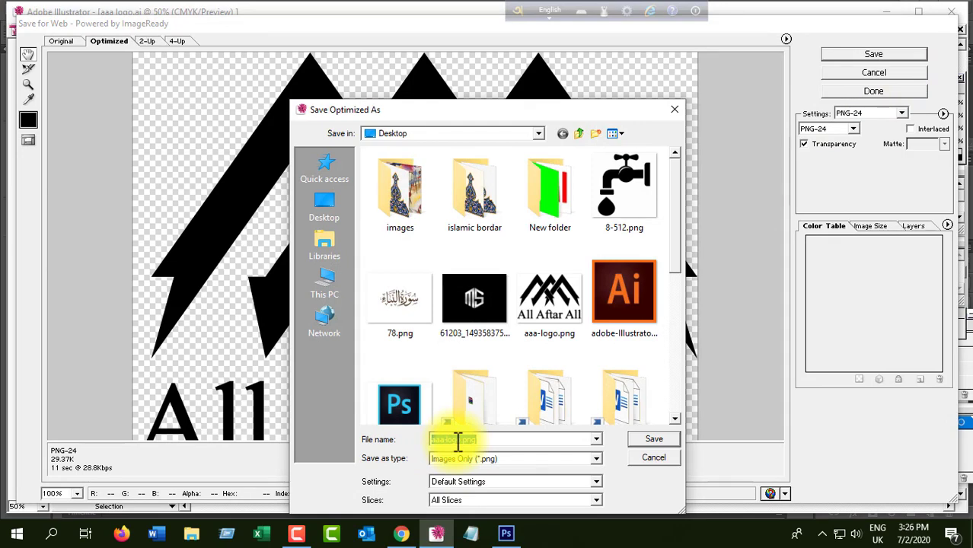
pyautogui.write('aaa')
pyautogui.click(659, 438)
pyautogui.click(585, 181)
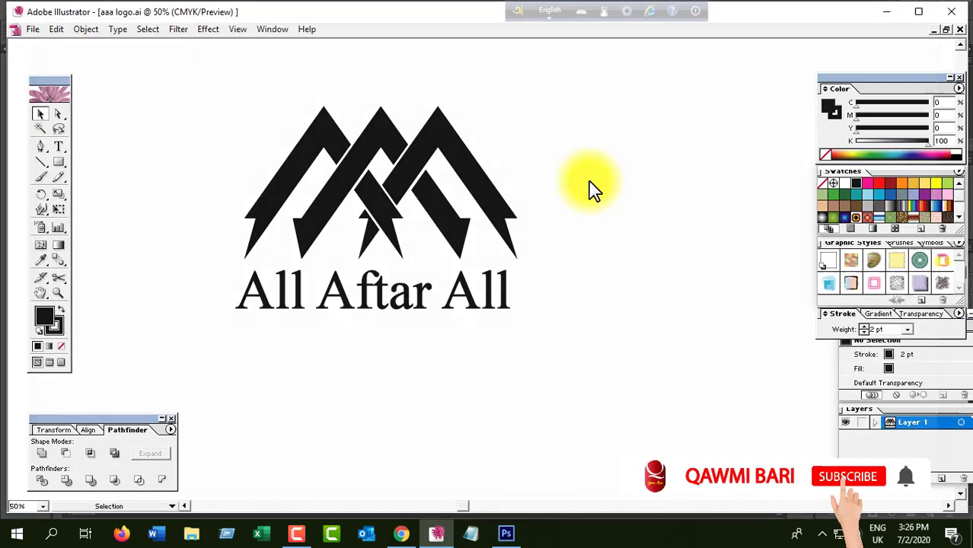
# Switch to Photoshop and open aaa-logo.png from the Desktop.
pyautogui.click(505, 533)
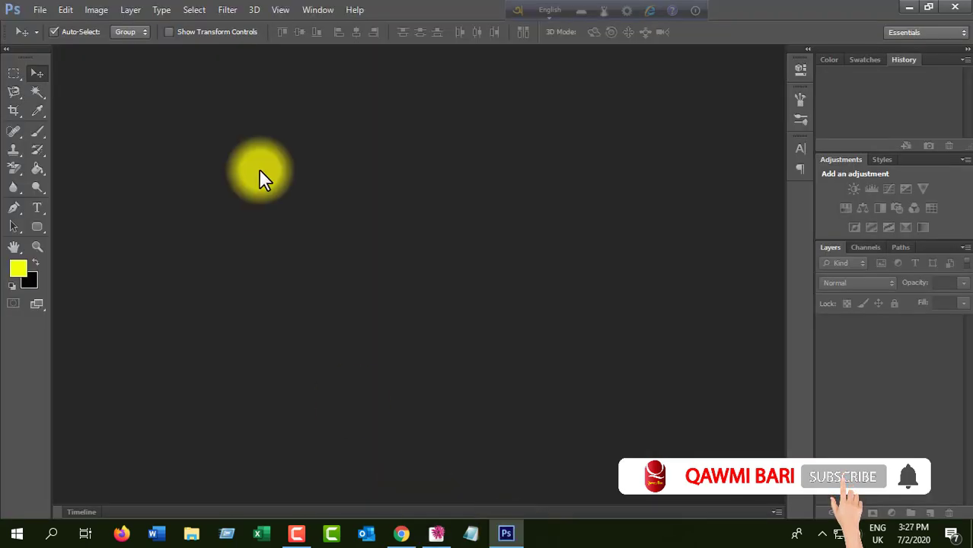
pyautogui.click(39, 11)
pyautogui.click(61, 41)
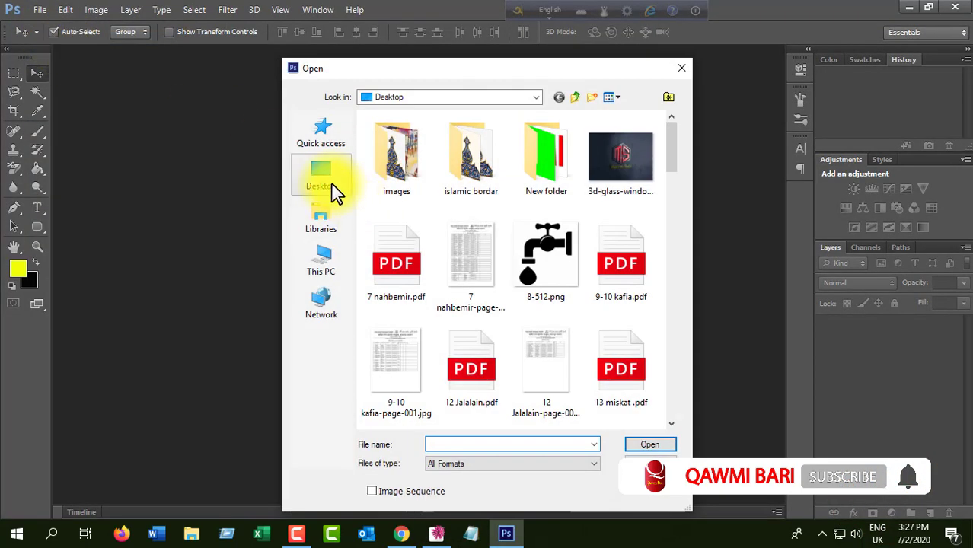
pyautogui.scroll(-5, 469, 263)
pyautogui.scroll(5, 479, 274)
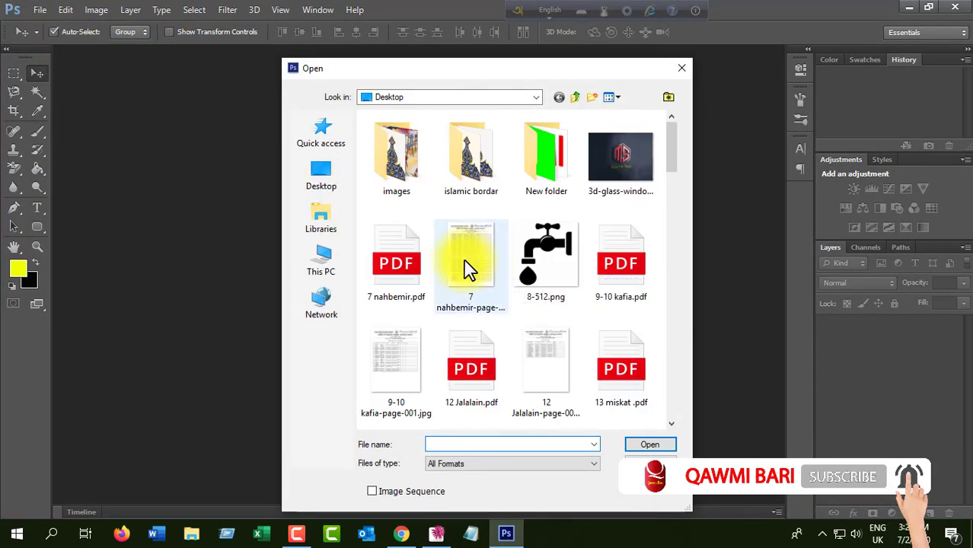
pyautogui.write('a')
pyautogui.click(432, 247)
pyautogui.press('a')
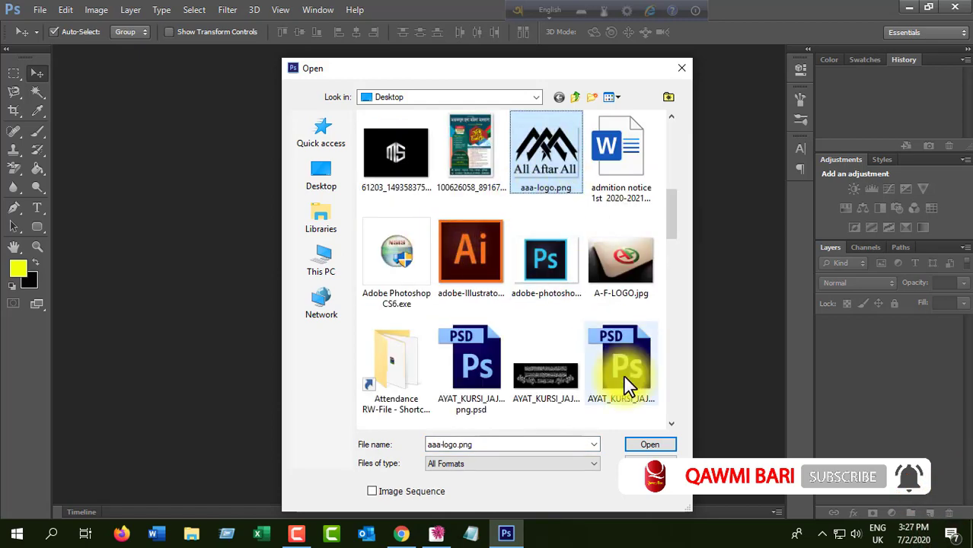
pyautogui.click(650, 445)
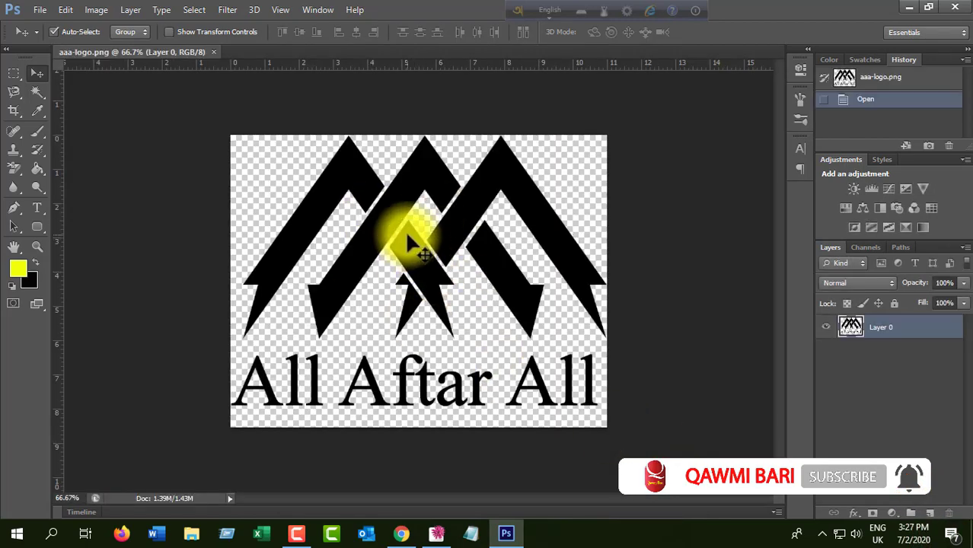
# Try to open the mockup 8.psd from the Mock-Ups folder of 14 3D Logo Mockup, inside Downloads > Mockup.
pyautogui.click(39, 10)
pyautogui.click(55, 32)
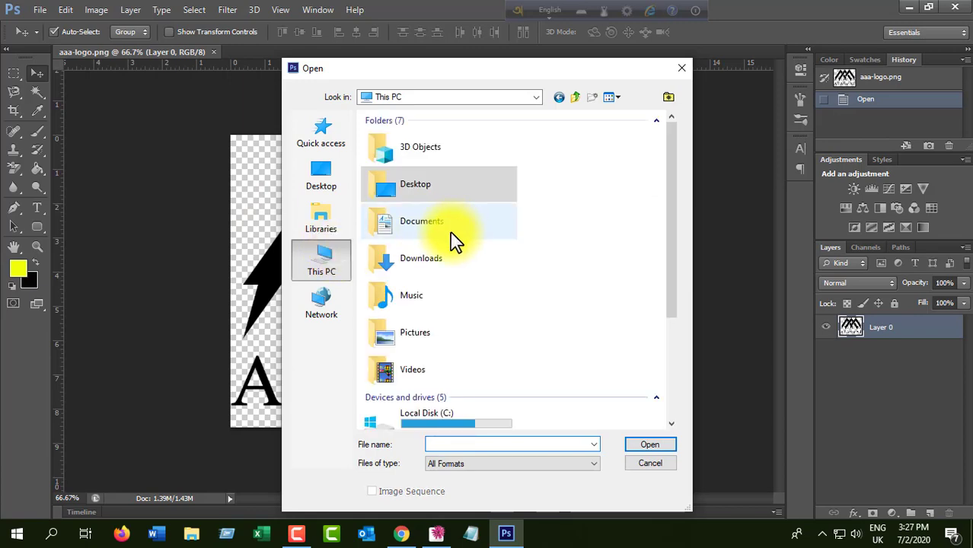
pyautogui.doubleClick(446, 258)
pyautogui.scroll(-2, 427, 342)
pyautogui.doubleClick(408, 333)
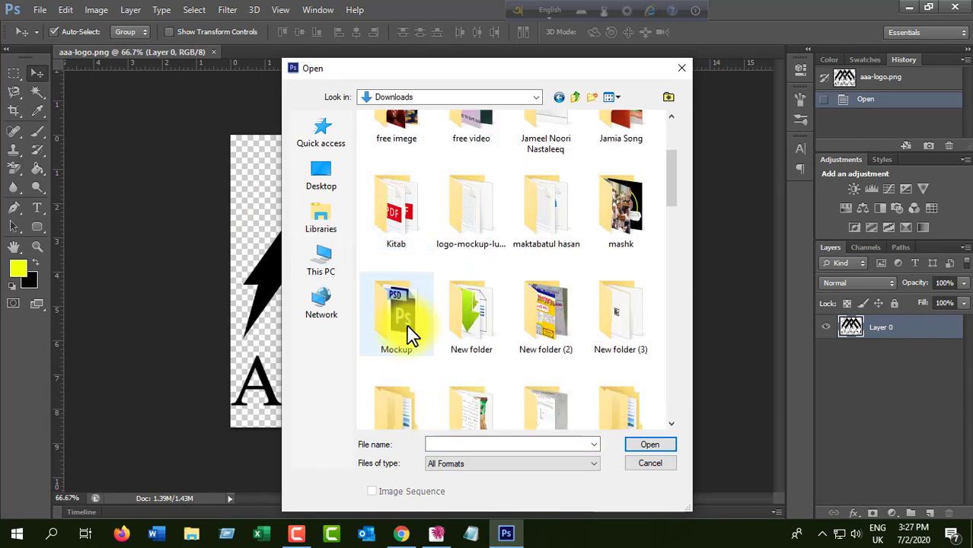
pyautogui.doubleClick(421, 181)
pyautogui.doubleClick(419, 136)
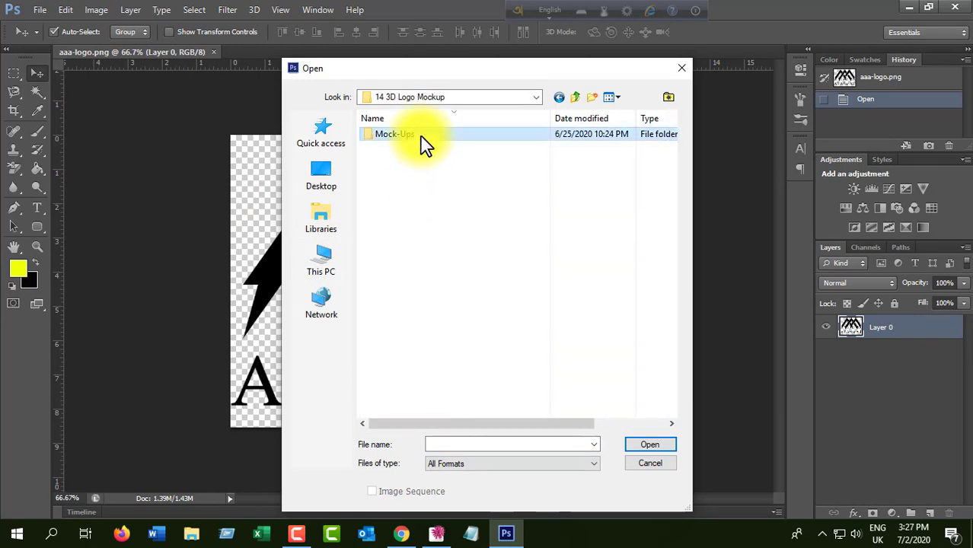
pyautogui.click(415, 227)
pyautogui.click(649, 444)
# Open the logo mockup 9.psd from the Mock-Ups folder.
pyautogui.click(40, 10)
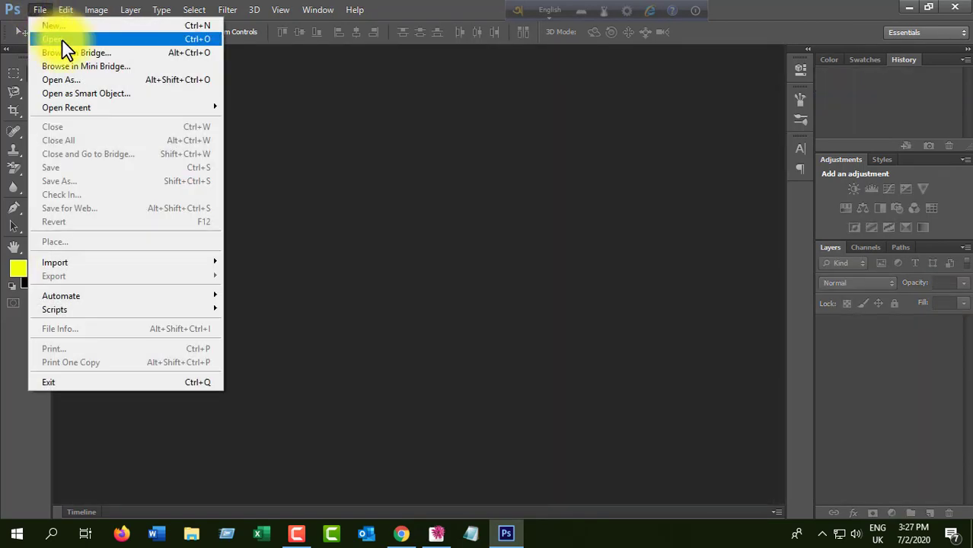
pyautogui.click(65, 38)
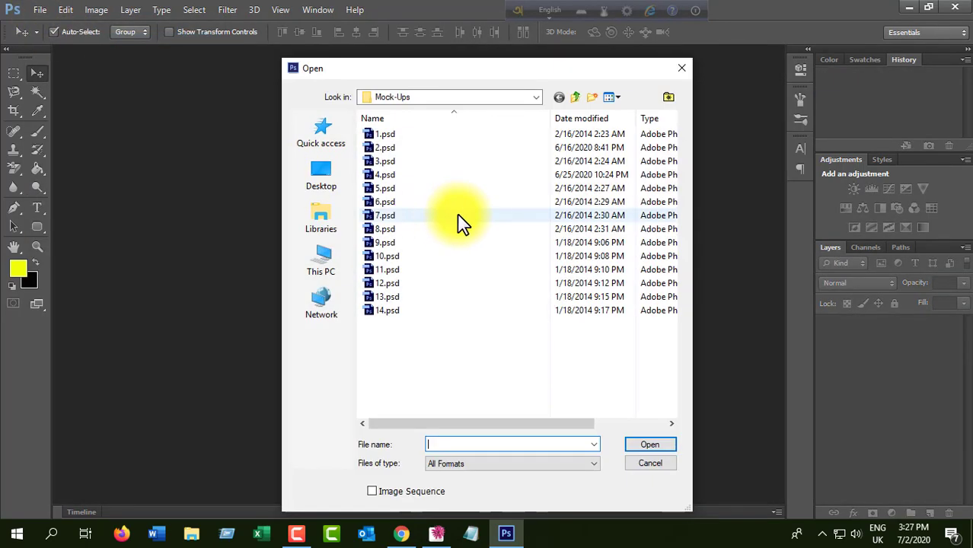
pyautogui.click(406, 242)
pyautogui.click(662, 445)
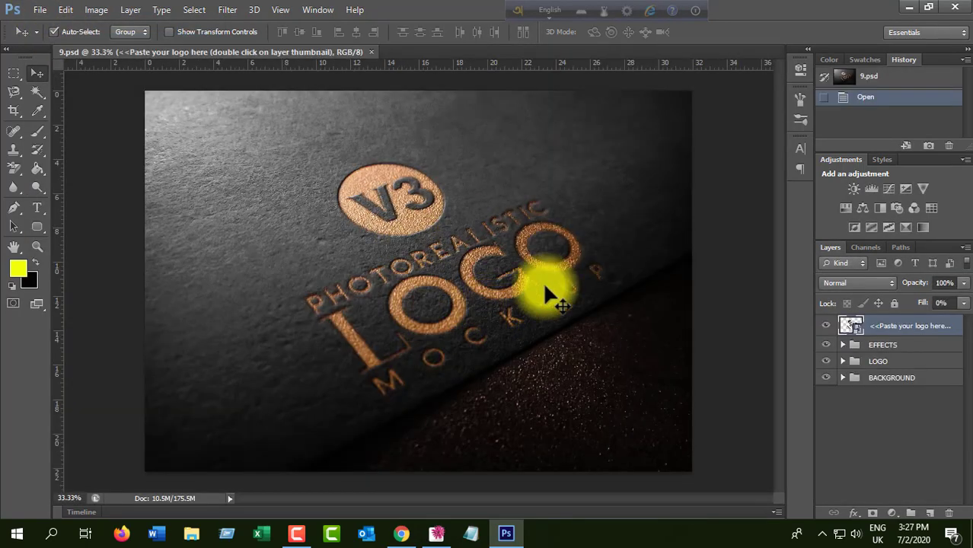
# Open aaa-logo.png from the Desktop alongside the 9.psd mockup.
pyautogui.click(39, 10)
pyautogui.click(54, 38)
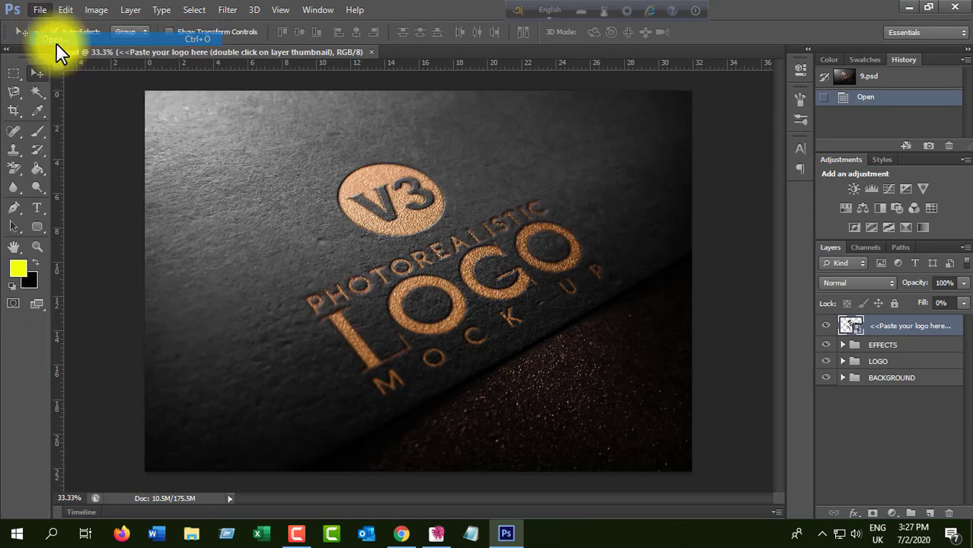
pyautogui.click(321, 174)
pyautogui.scroll(-3, 503, 268)
pyautogui.click(496, 273)
pyautogui.press('a')
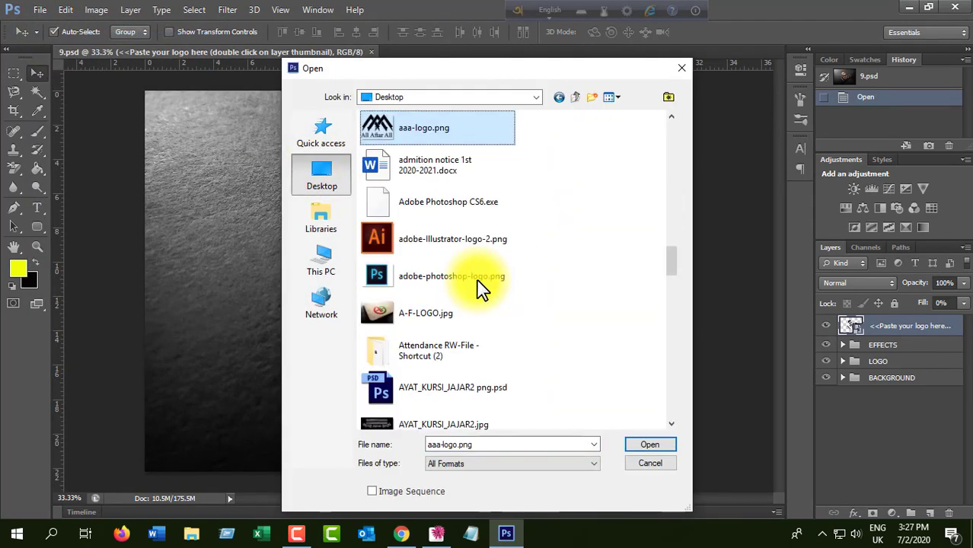
pyautogui.click(649, 445)
# Open the "Paste your logo here" smart object of 9.psd and copy the logo from aaa-logo.png into it.
pyautogui.click(358, 51)
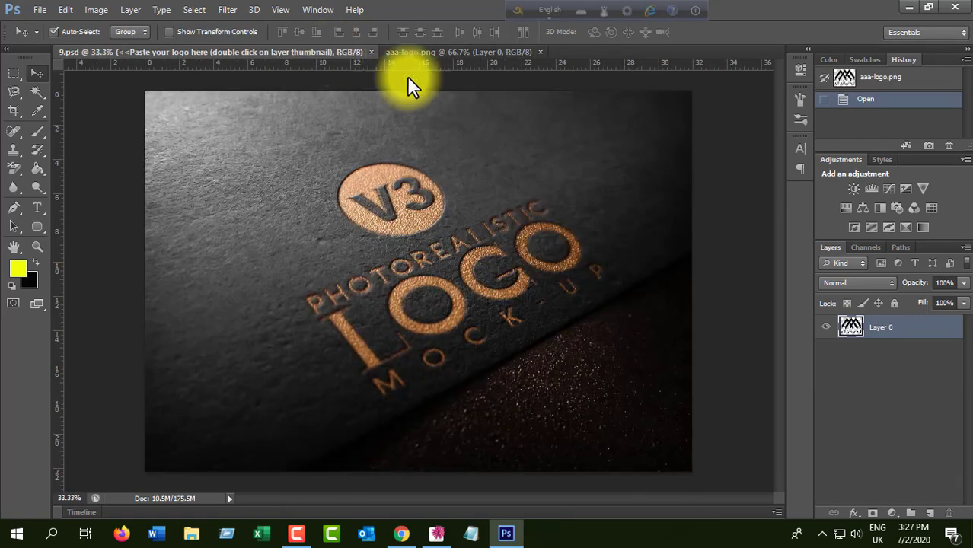
pyautogui.doubleClick(852, 329)
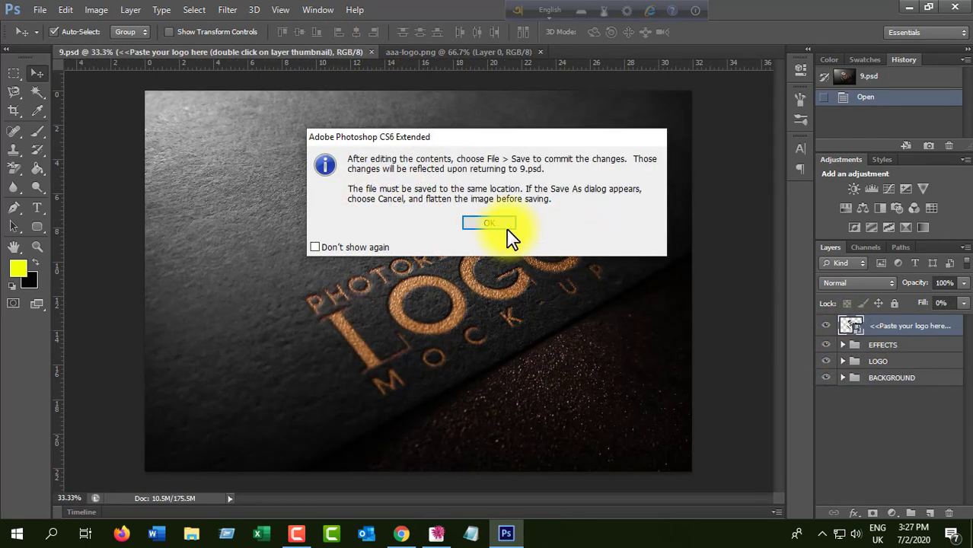
pyautogui.click(492, 222)
pyautogui.click(431, 54)
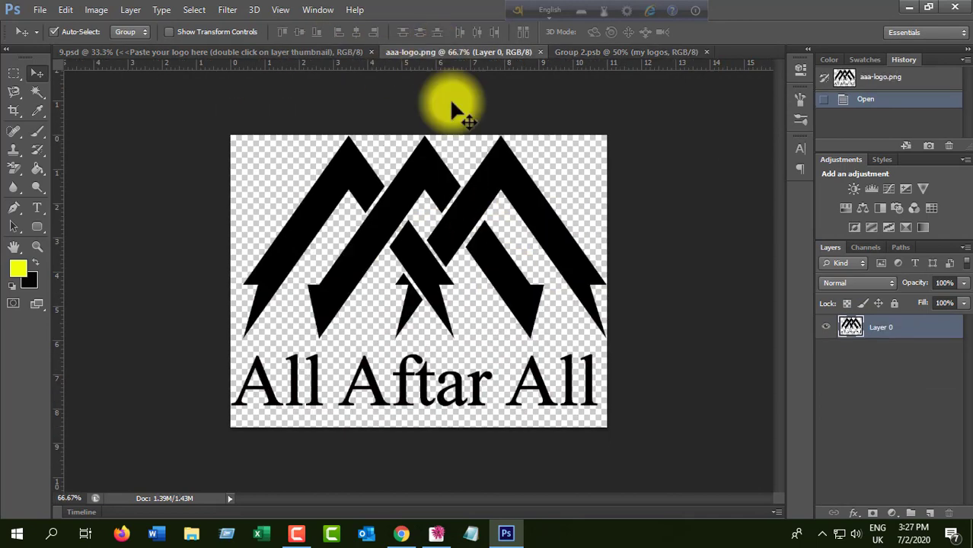
pyautogui.moveTo(431, 163); pyautogui.dragTo(400, 244)
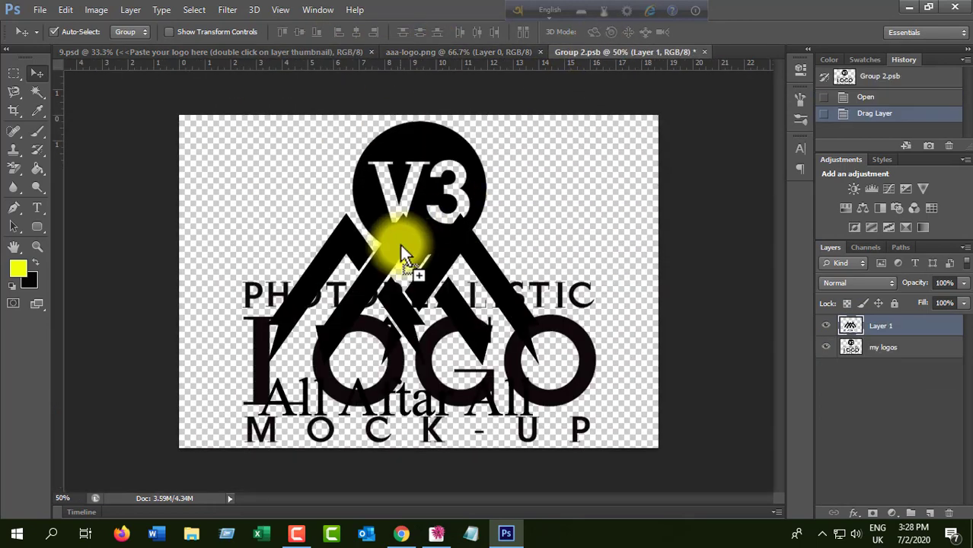
# Scale the pasted logo to about 157% so it nearly fills the smart object's canvas, and apply the transformation.
pyautogui.hotkey('ctrl', 't')
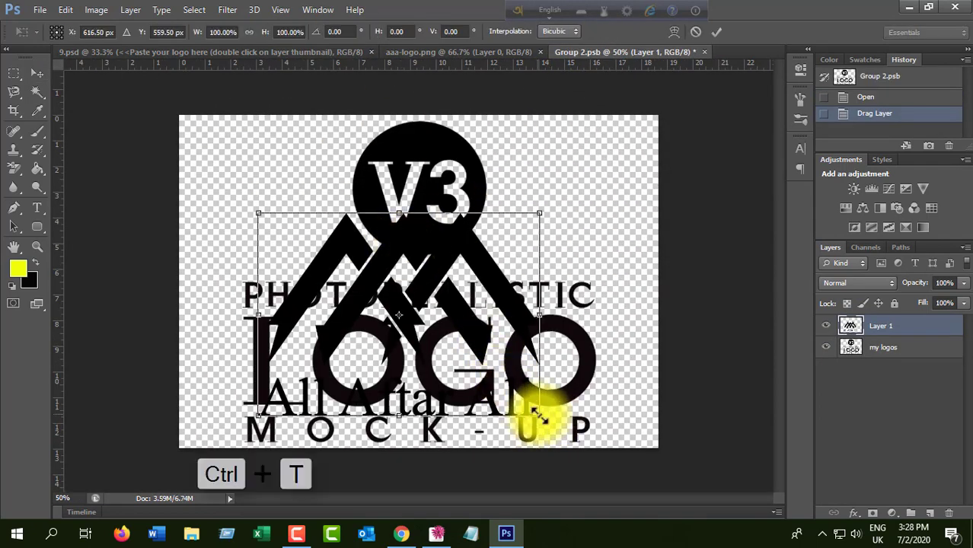
pyautogui.moveTo(542, 419); pyautogui.dragTo(627, 435)
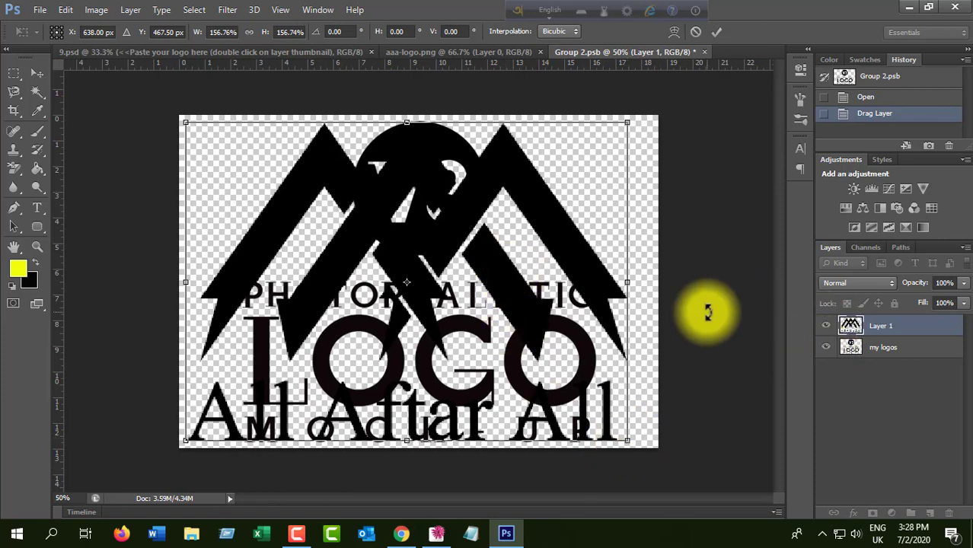
pyautogui.click(36, 73)
pyautogui.click(382, 197)
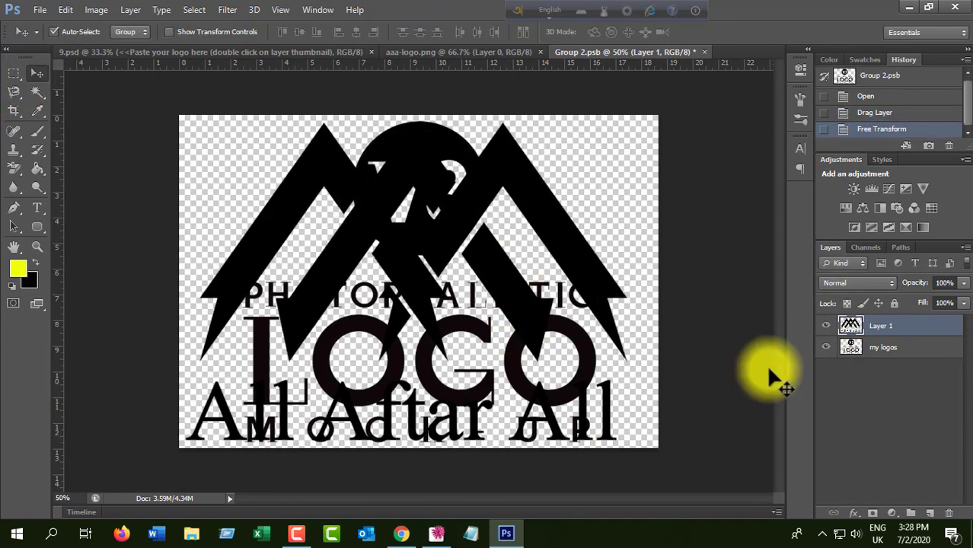
# Hide and delete the "my logos" placeholder layer in the smart object.
pyautogui.click(826, 347)
pyautogui.click(874, 350)
pyautogui.press('Delete')
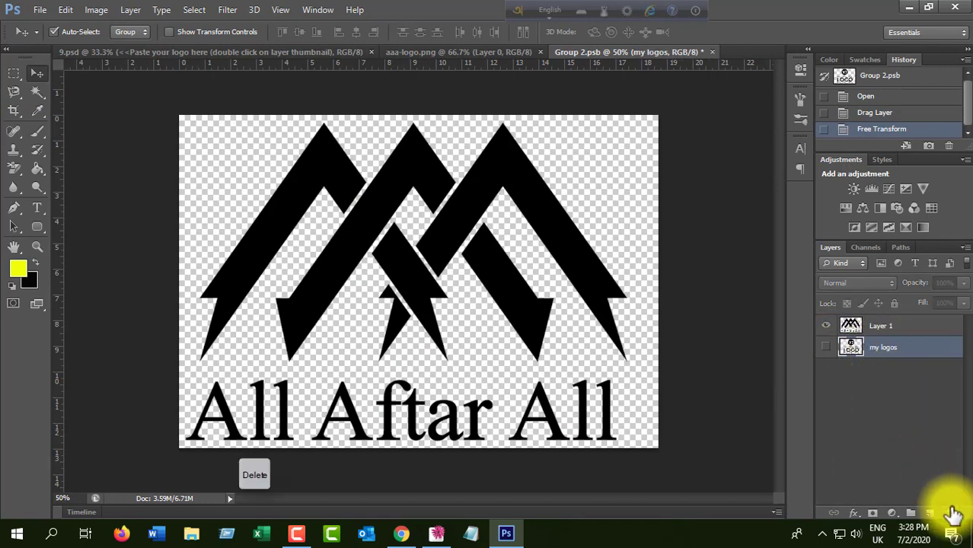
pyautogui.click(379, 196)
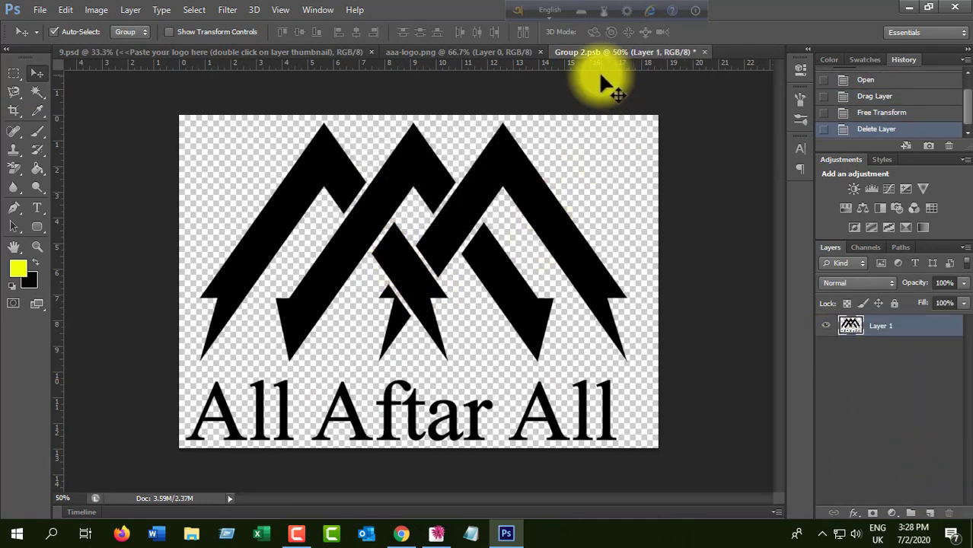
# Close Group 2.psb with its changes saved and return to the 9.psd mockup.
pyautogui.click(703, 52)
pyautogui.click(373, 194)
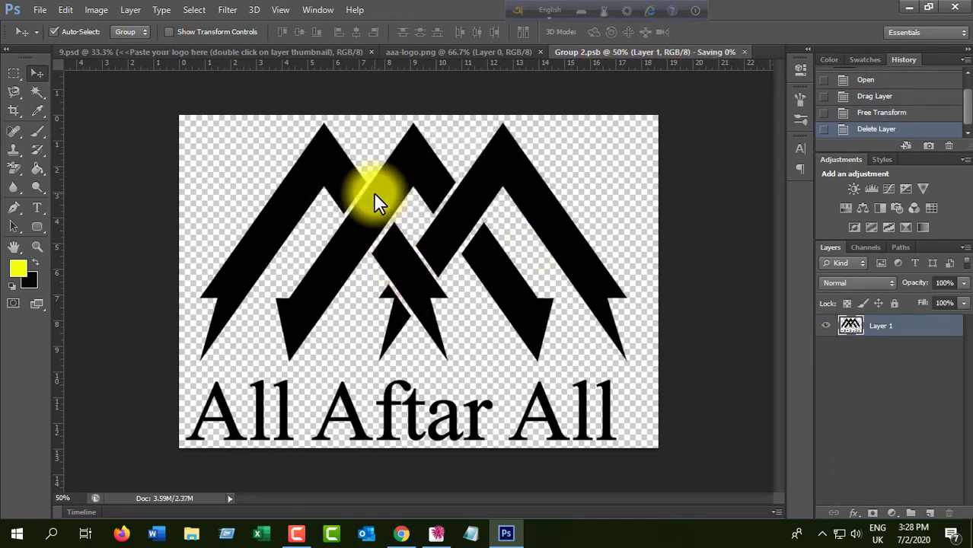
pyautogui.click(302, 51)
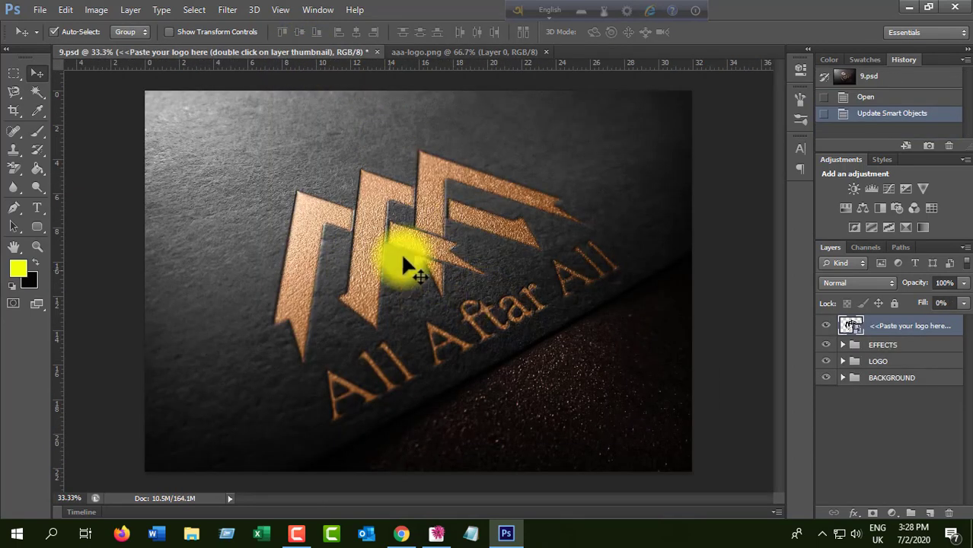
# Save the finished logo mockup.
pyautogui.click(35, 10)
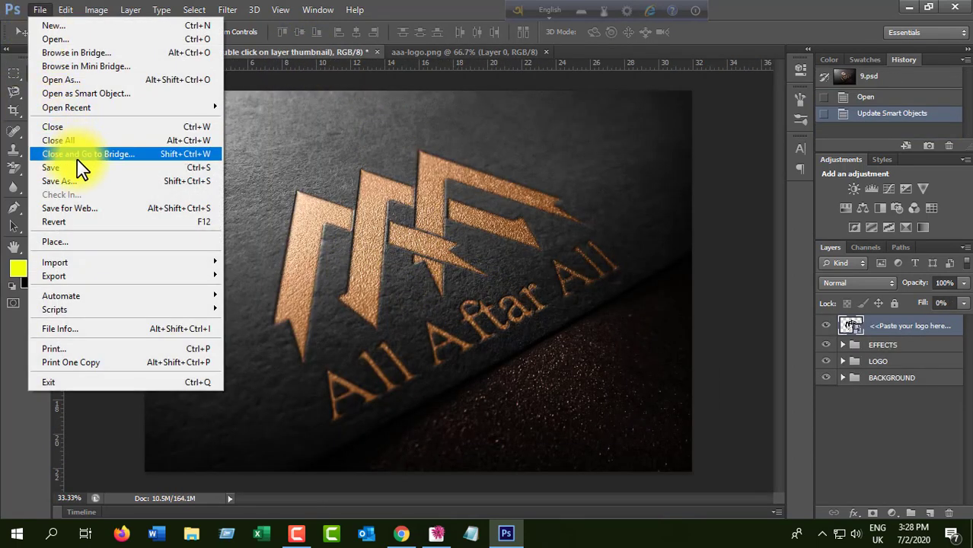